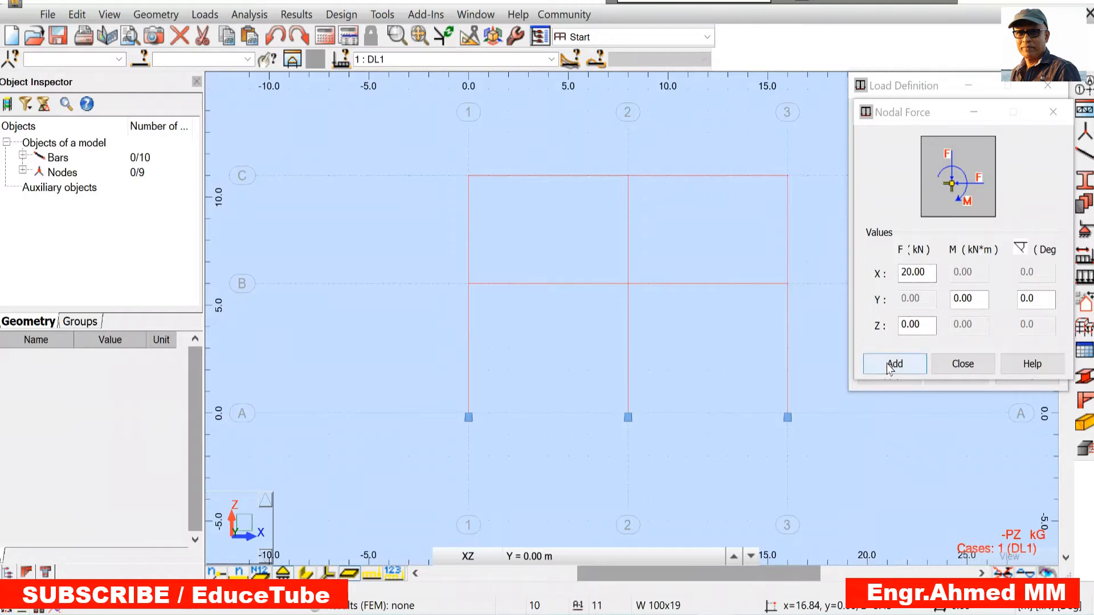
Apply horizontal nodal forces in X of 20 kN at node 1-C and 30 kN at node 1-B in load case DL1
left_click(892, 364)
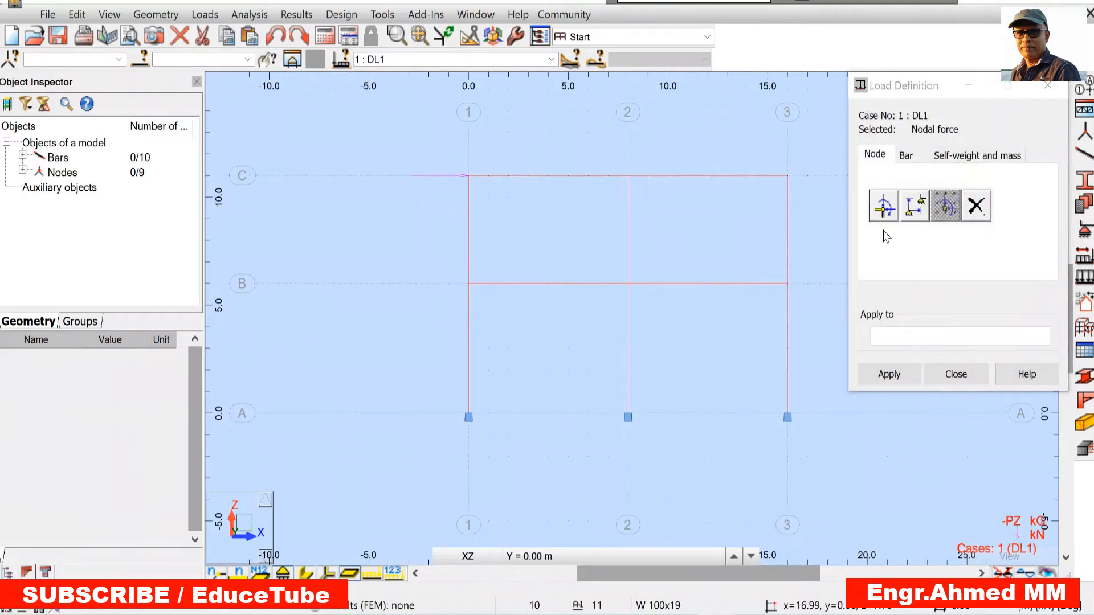
left_click(884, 206)
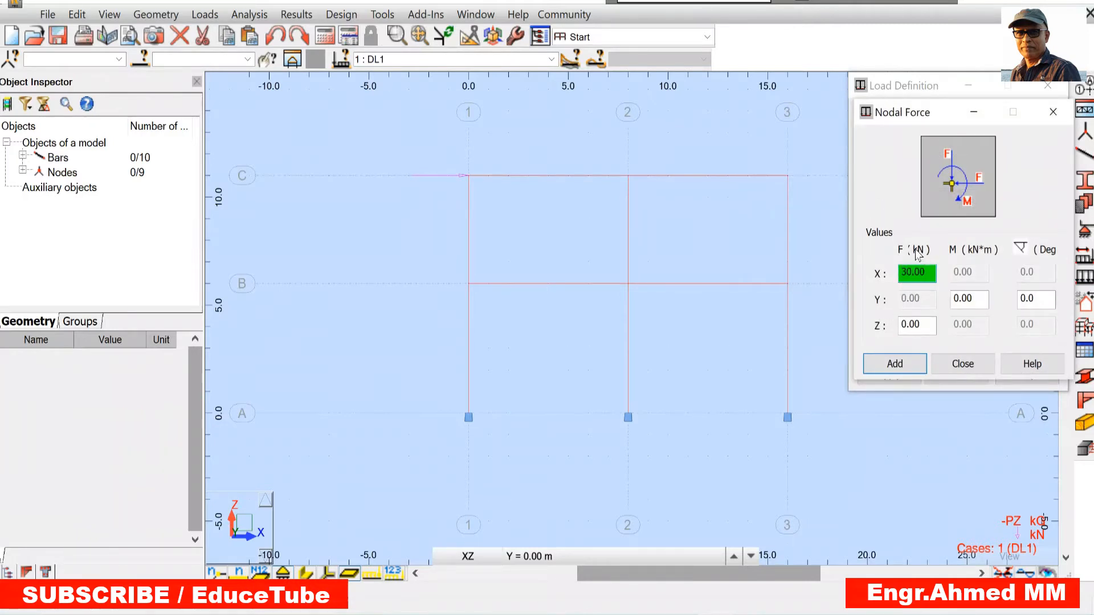
type("30")
left_click(896, 364)
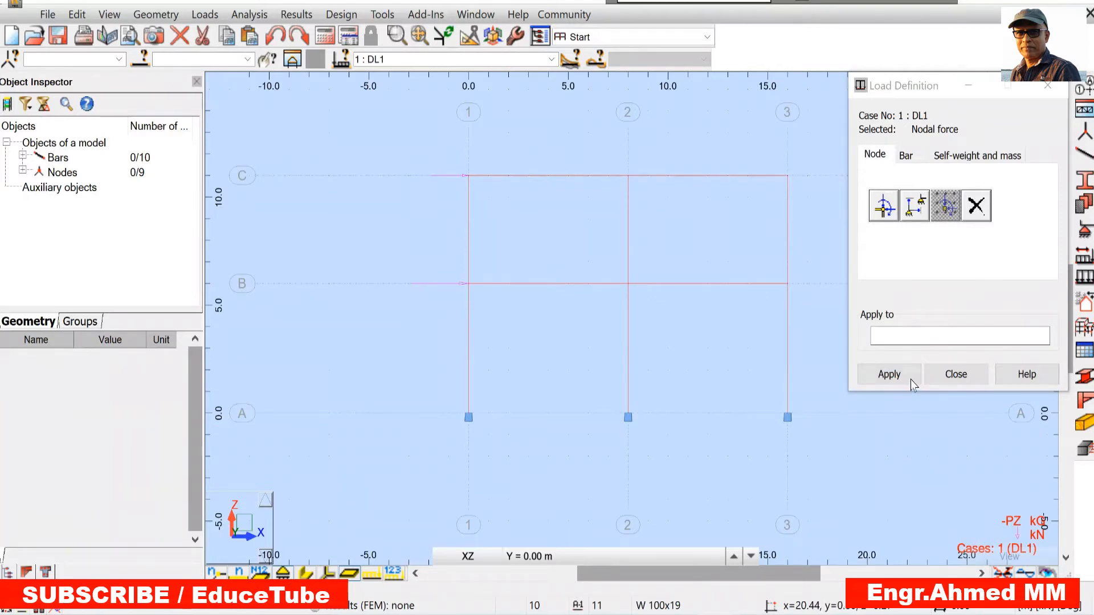
left_click(950, 374)
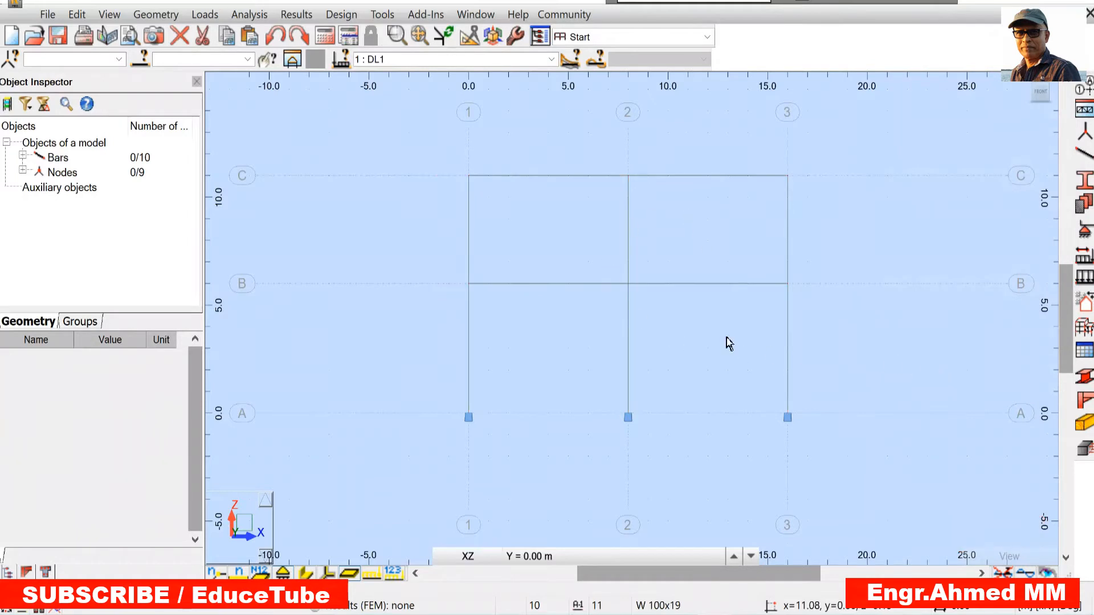
Display the load symbols, the load values and the bar section shapes in the frame view
left_click(375, 575)
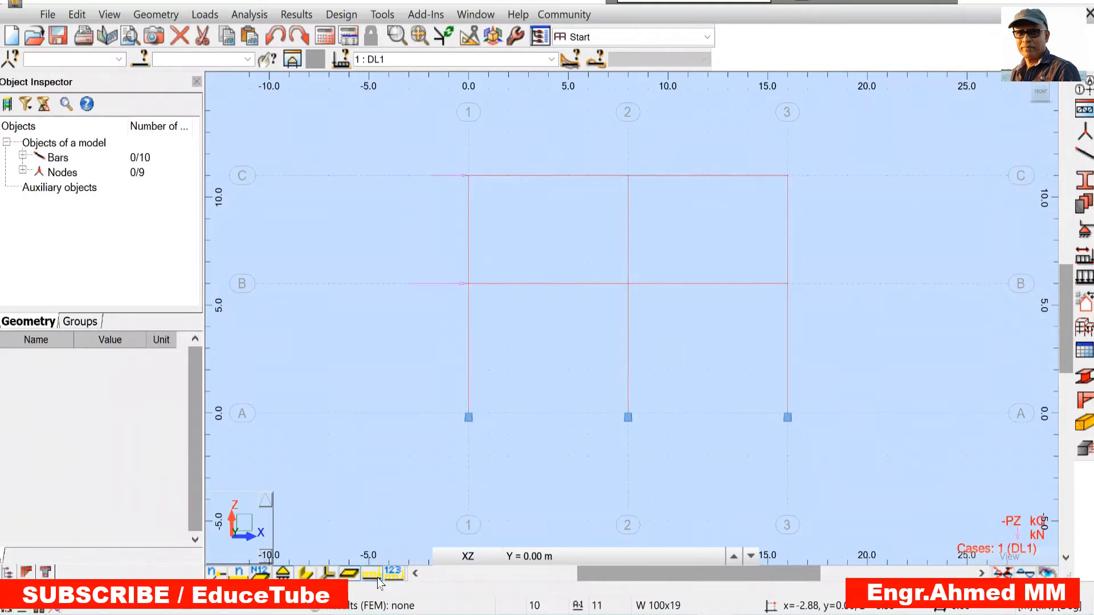
left_click(394, 572)
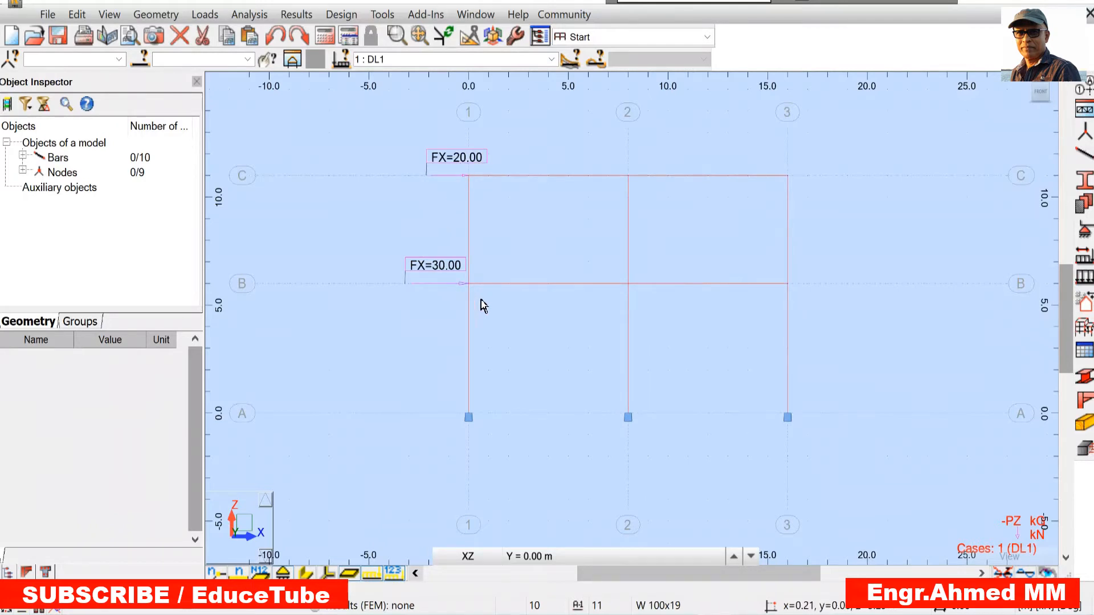
left_click(306, 573)
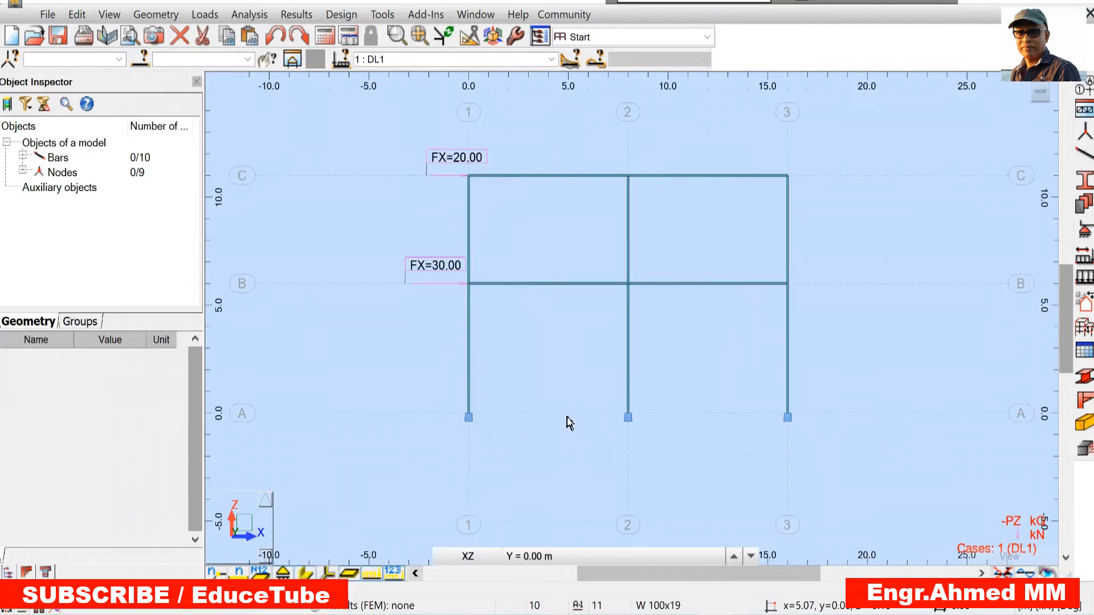
Add horizontal dimension lines for both bays between the column bases, placed below the frame at Z = -4 m
left_click(378, 15)
left_click(393, 35)
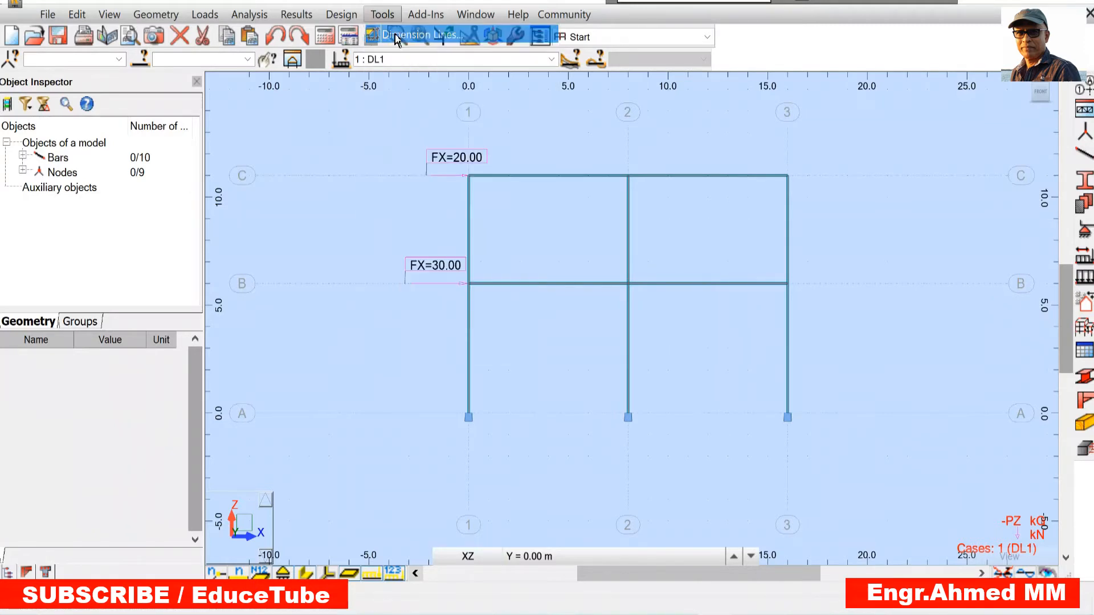
left_click(831, 117)
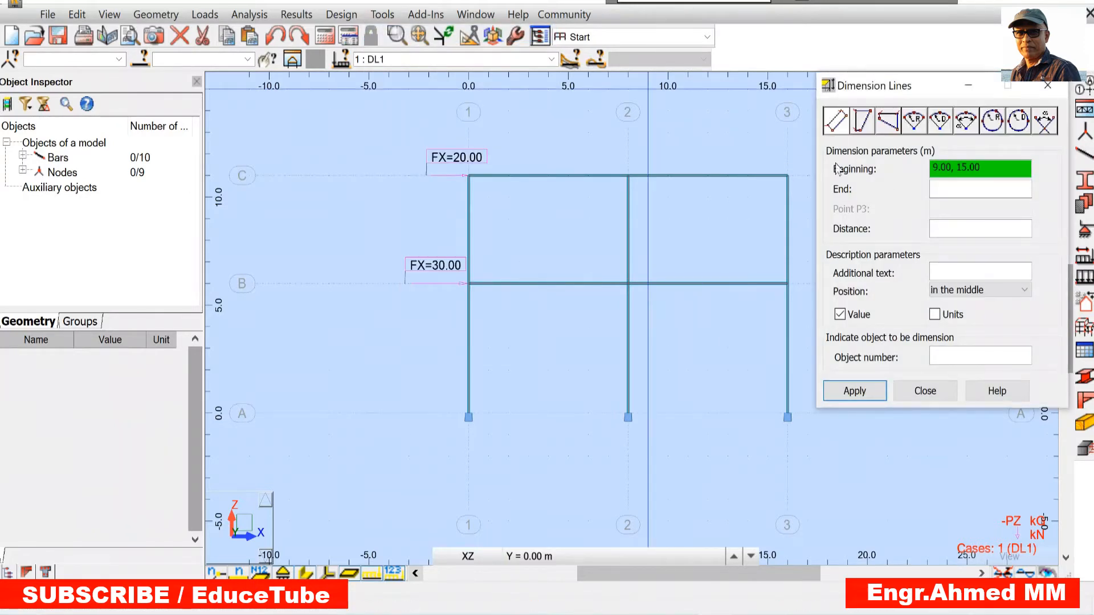
left_click(468, 414)
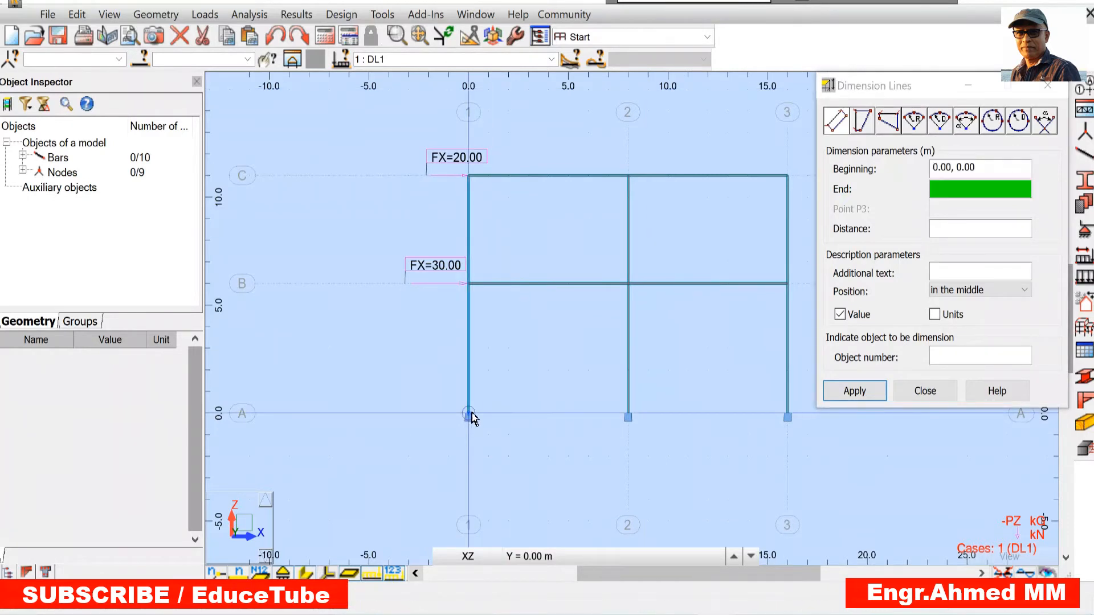
left_click(627, 415)
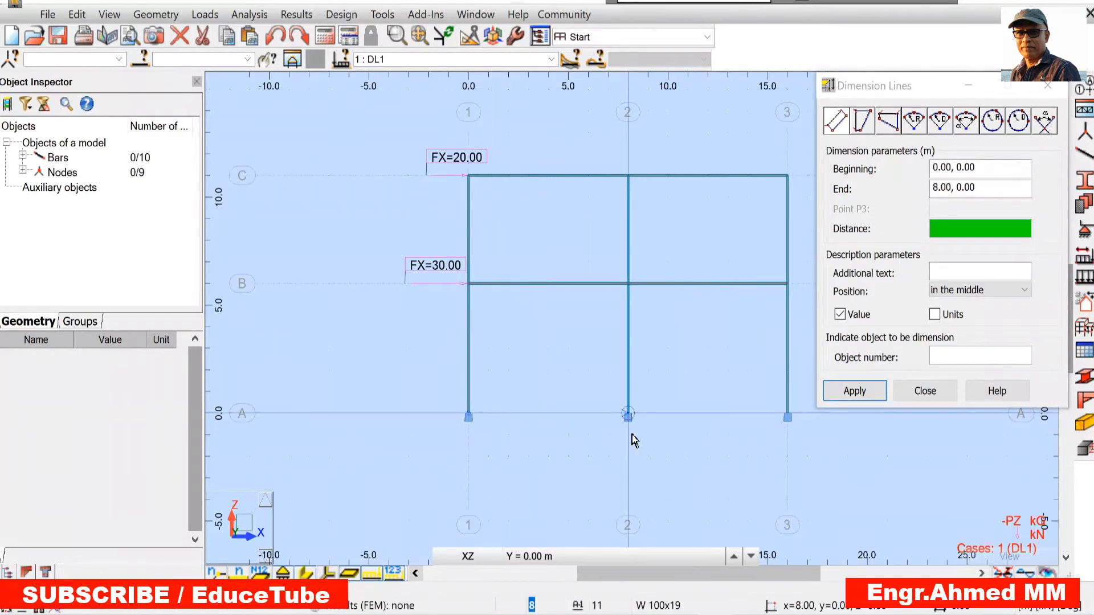
left_click(631, 499)
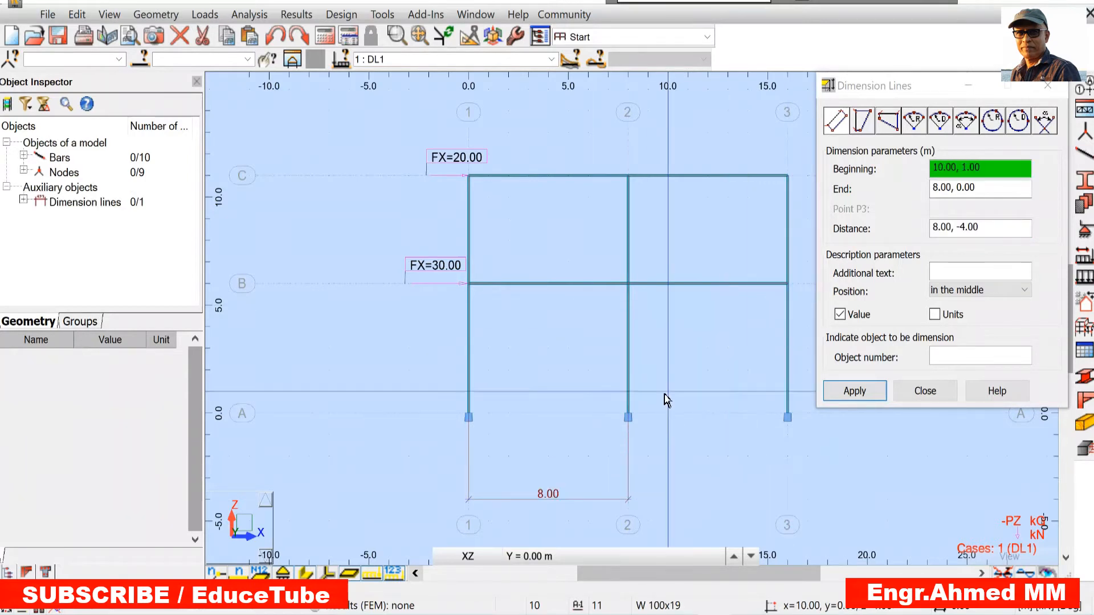
left_click(629, 414)
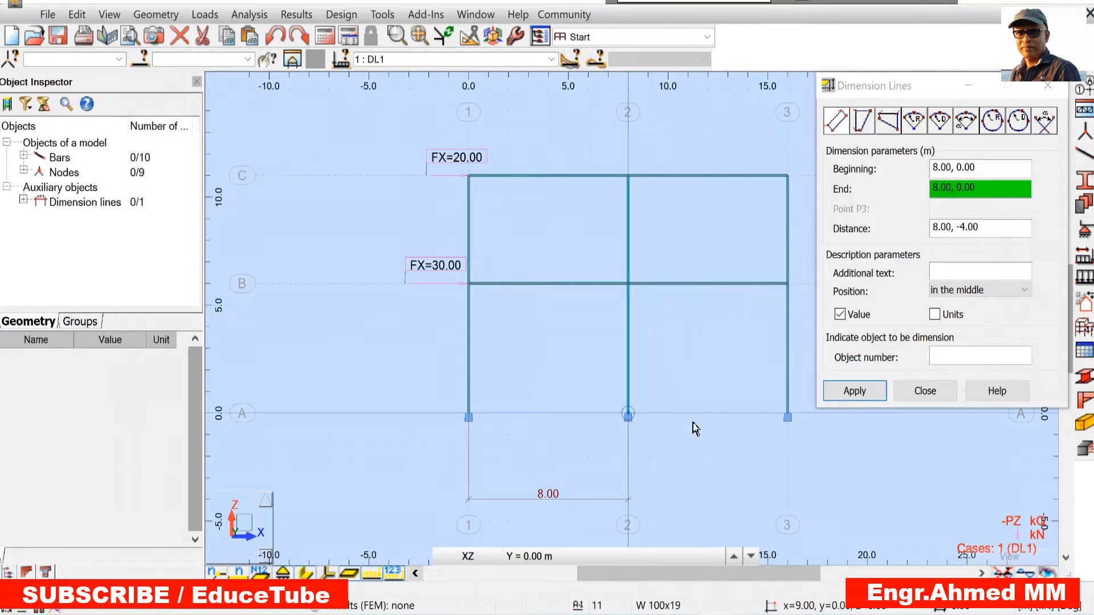
left_click(787, 417)
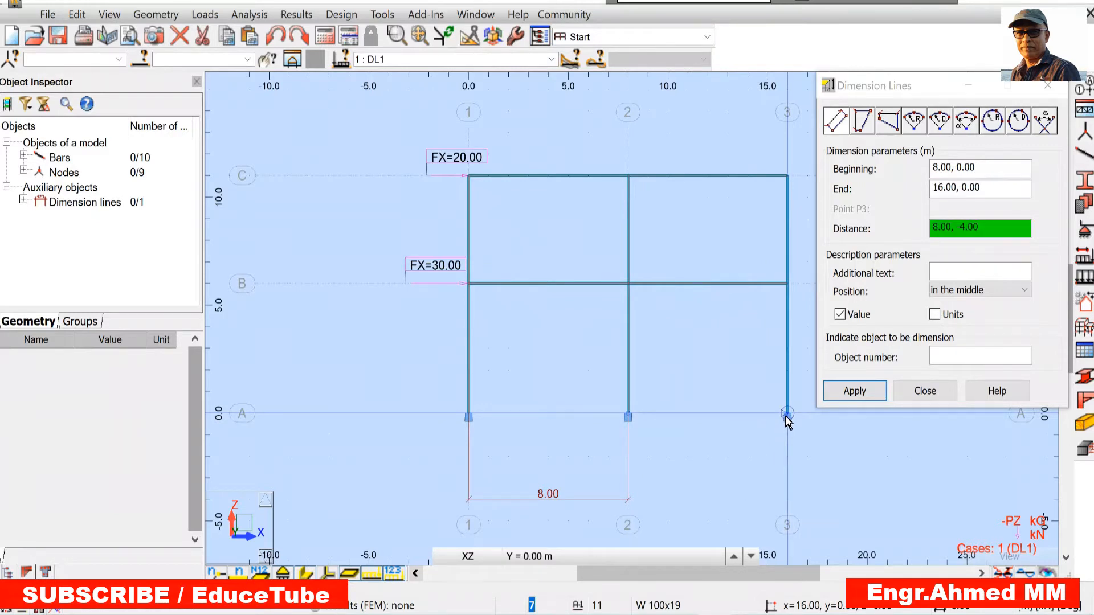
left_click(776, 497)
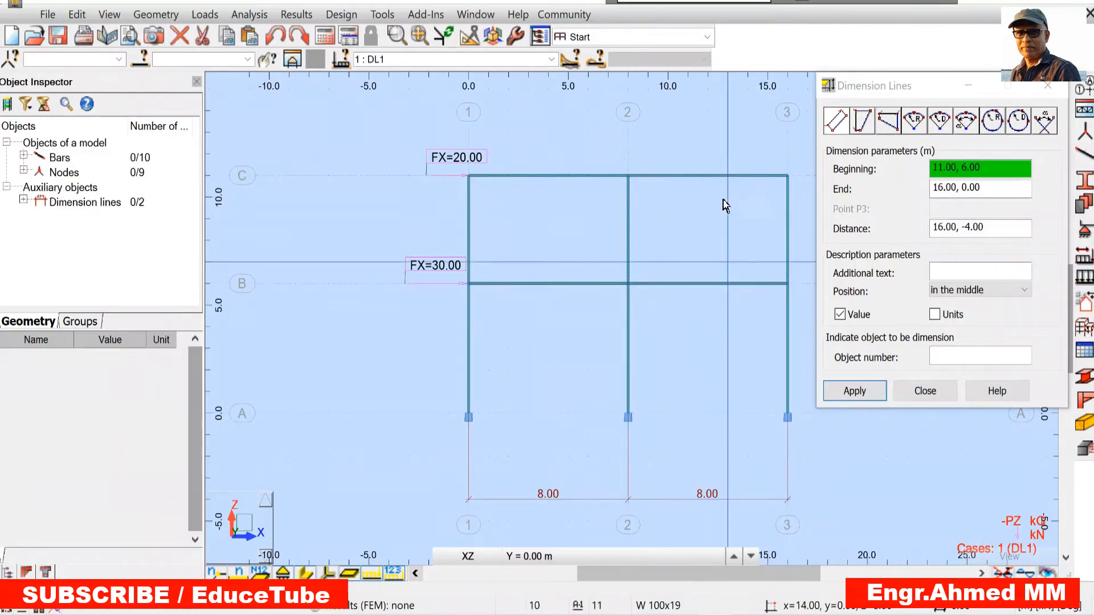
Add vertical dimension lines for the upper and lower storeys beside column 3, placed at X = 21 m
left_click_drag(913, 91, 342, 169)
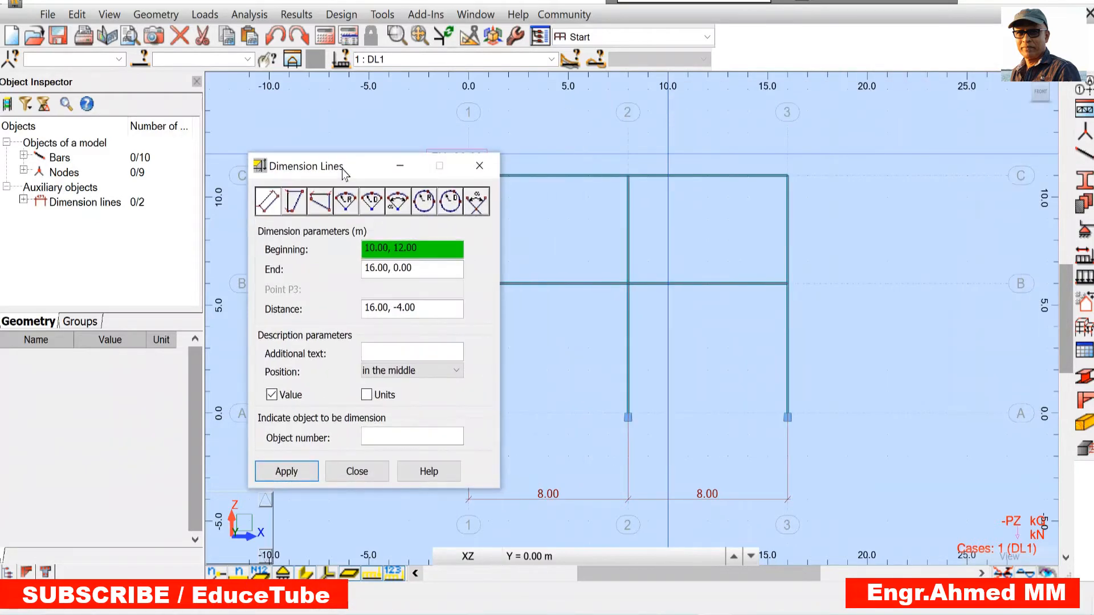
left_click(788, 177)
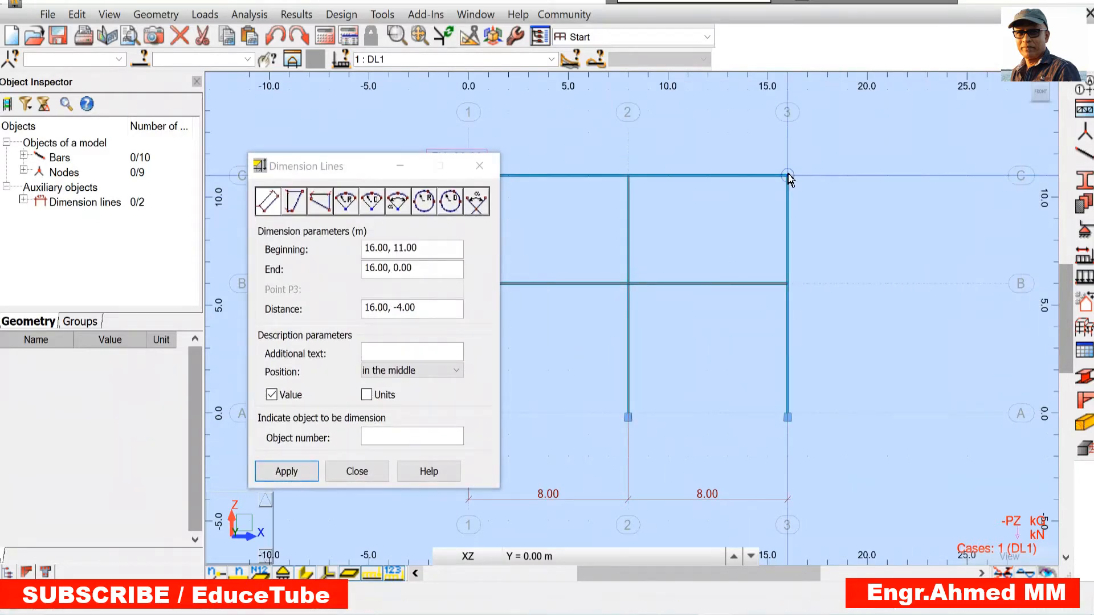
left_click(788, 284)
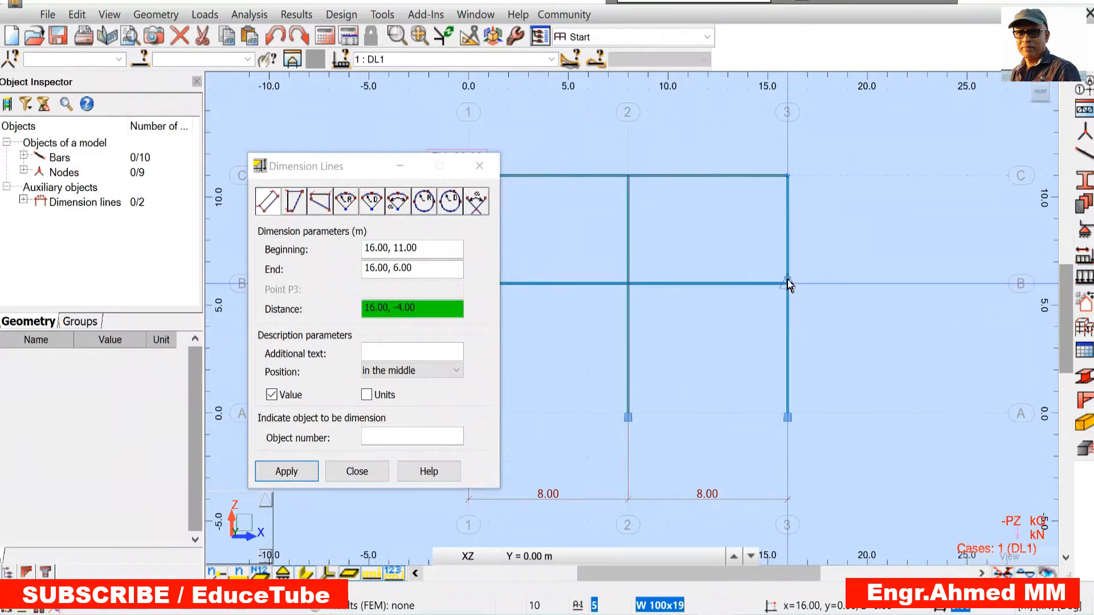
left_click(881, 280)
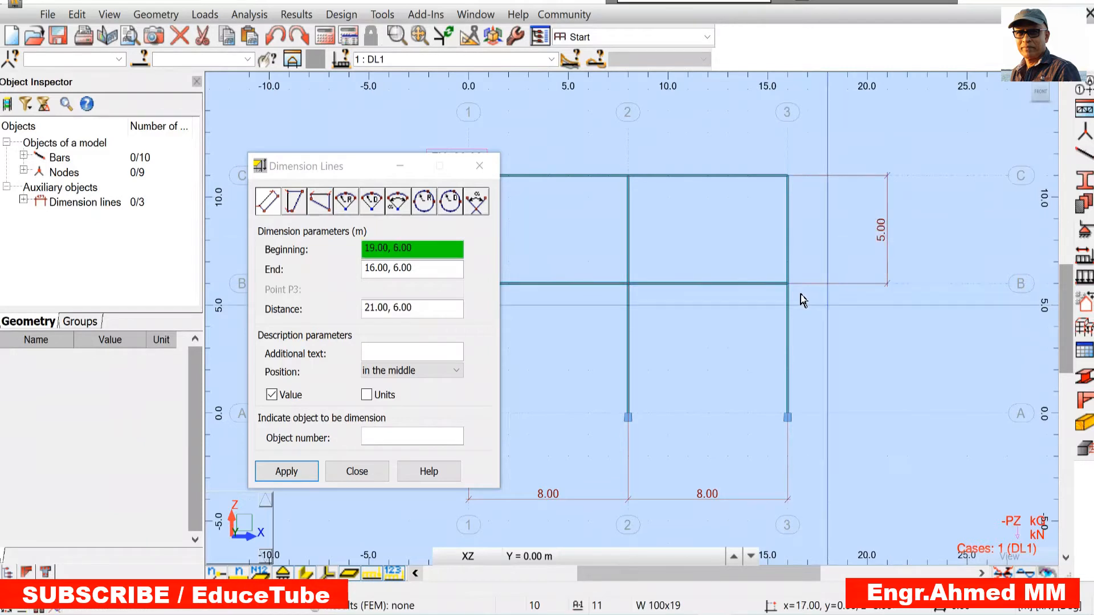
left_click(788, 283)
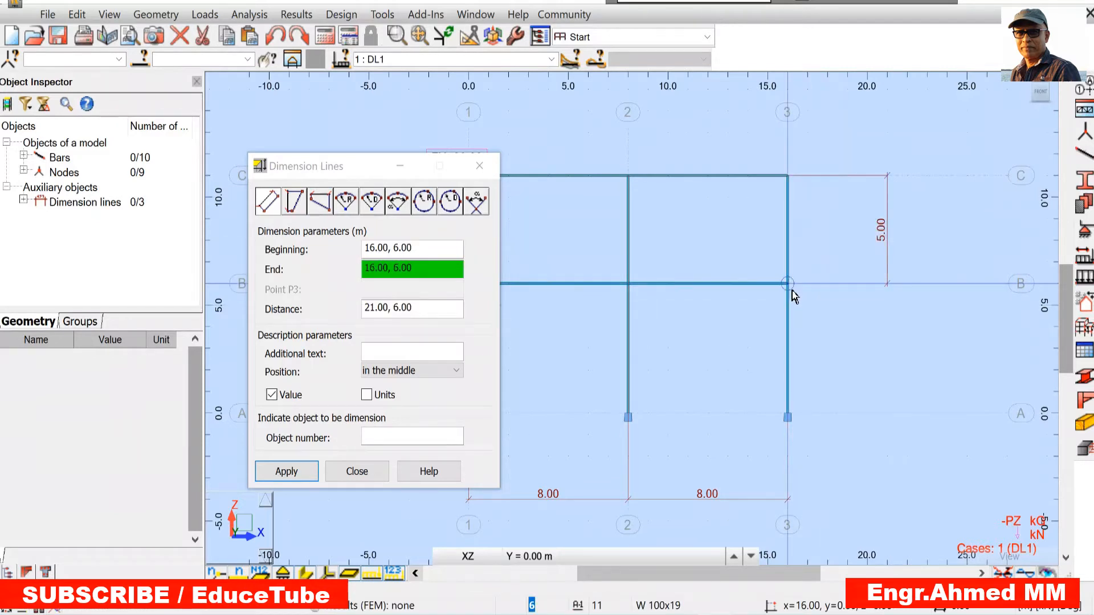
left_click(788, 417)
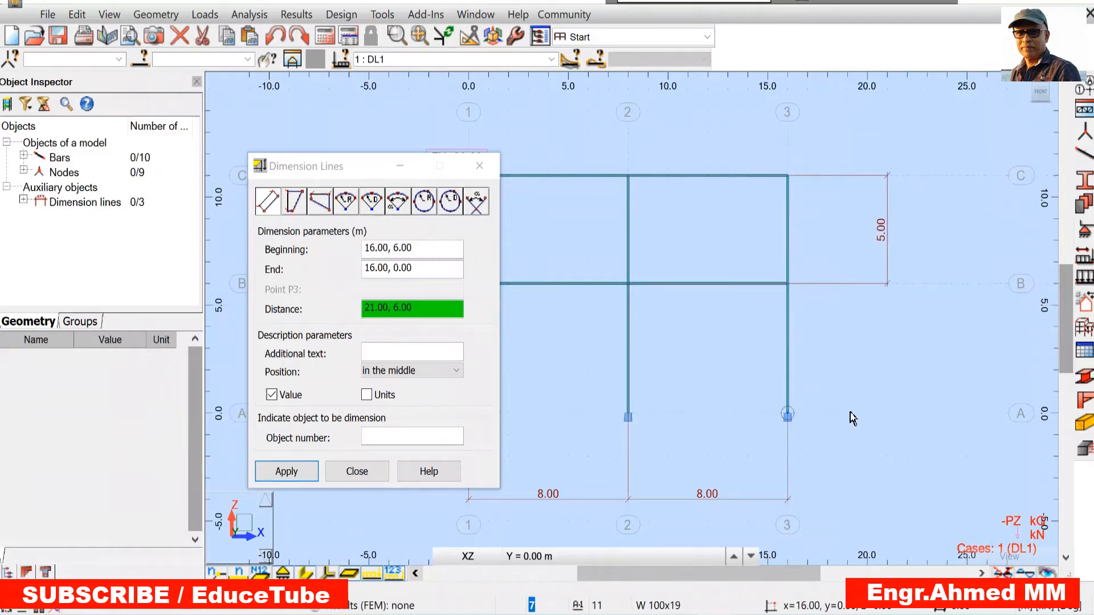
left_click(886, 415)
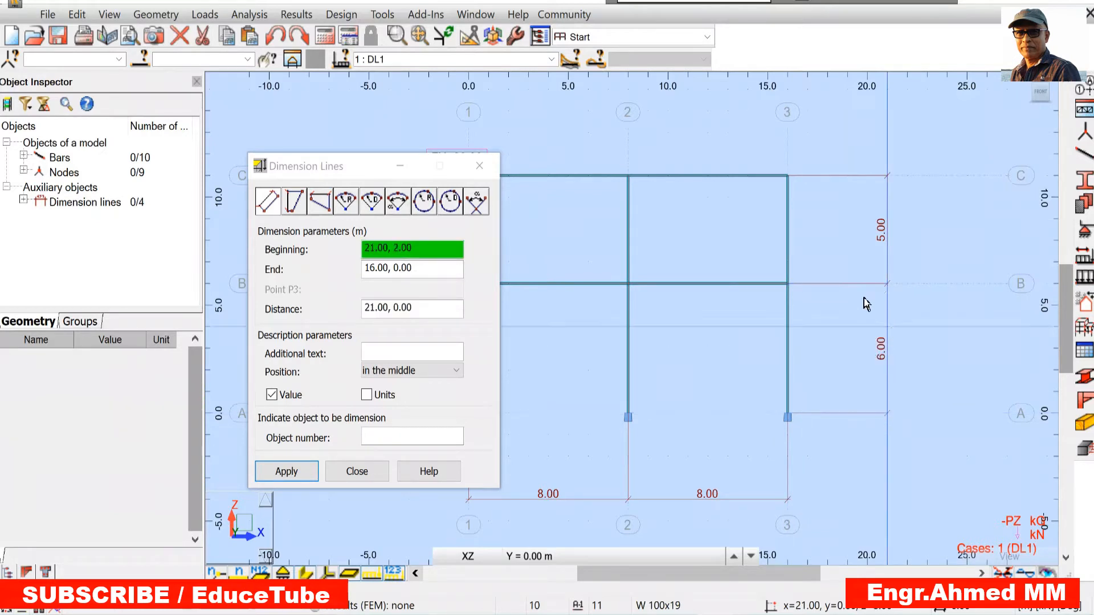
left_click(357, 473)
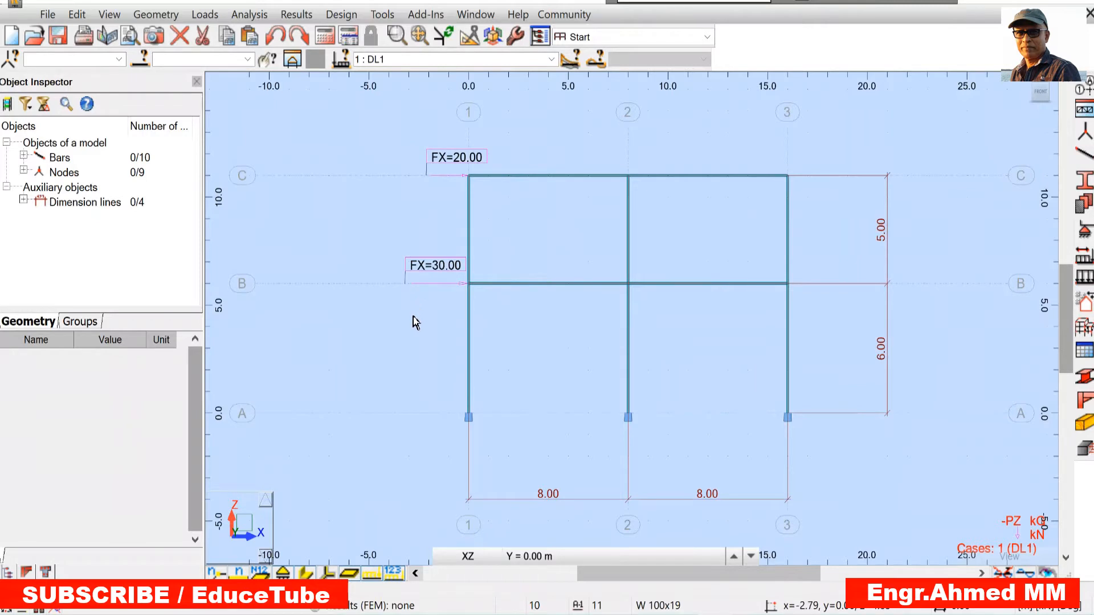
Compare the frame with the example figure in the structural analysis textbook PDF, and run the structure calculation
scroll(412, 328, "down", 1)
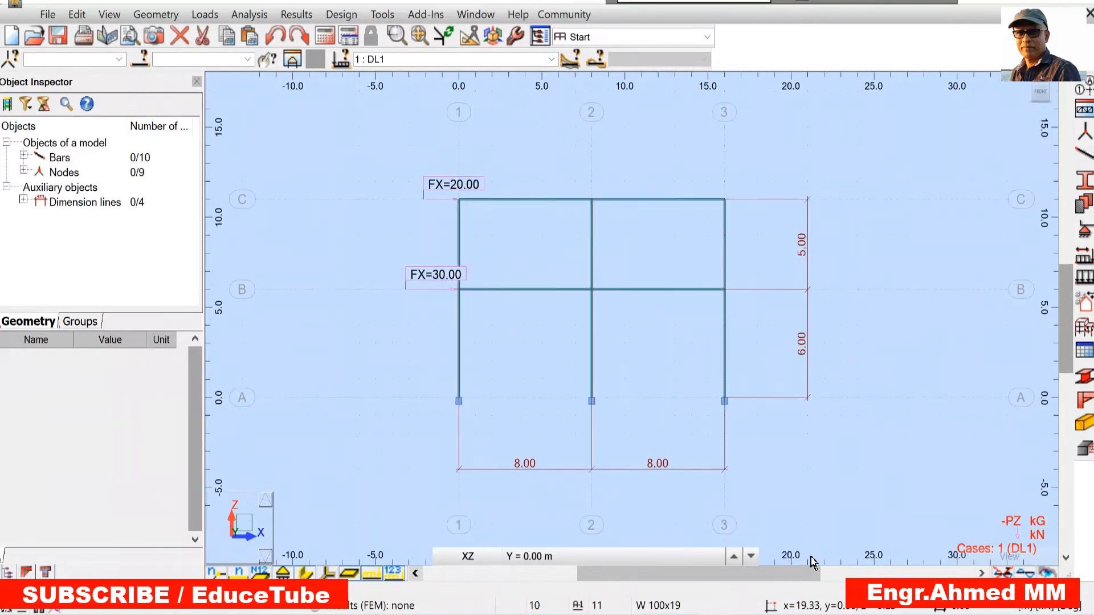
key("alt+Tab")
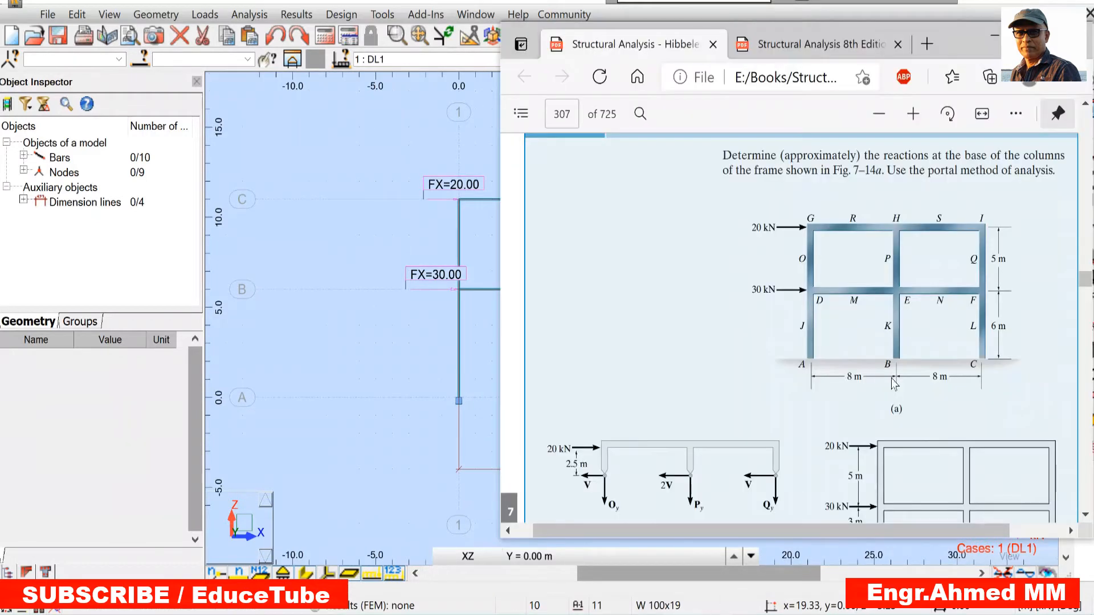
left_click(341, 353)
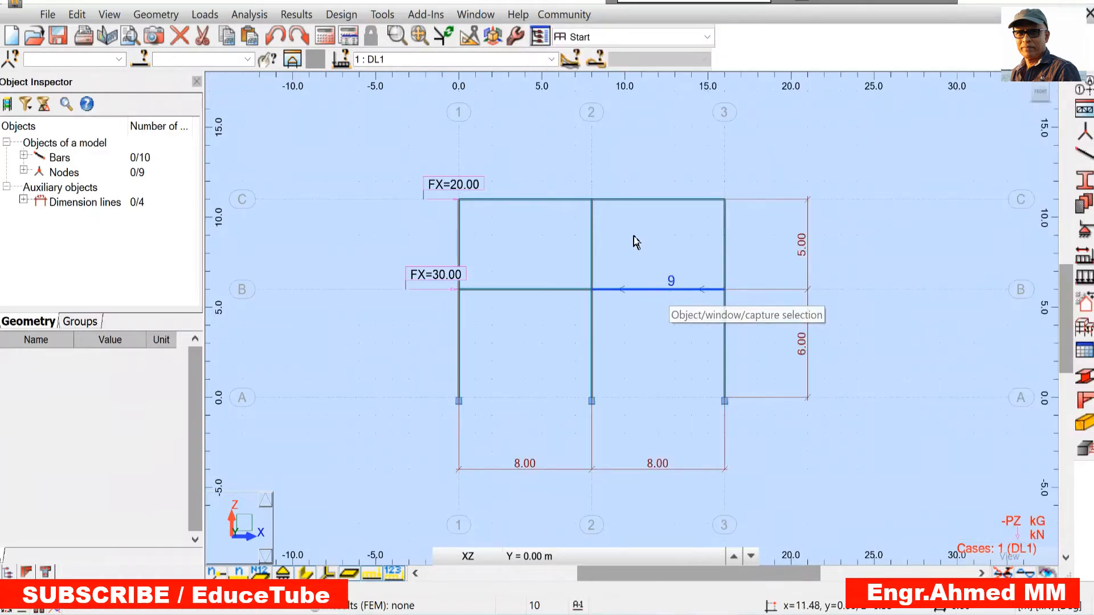
left_click(327, 36)
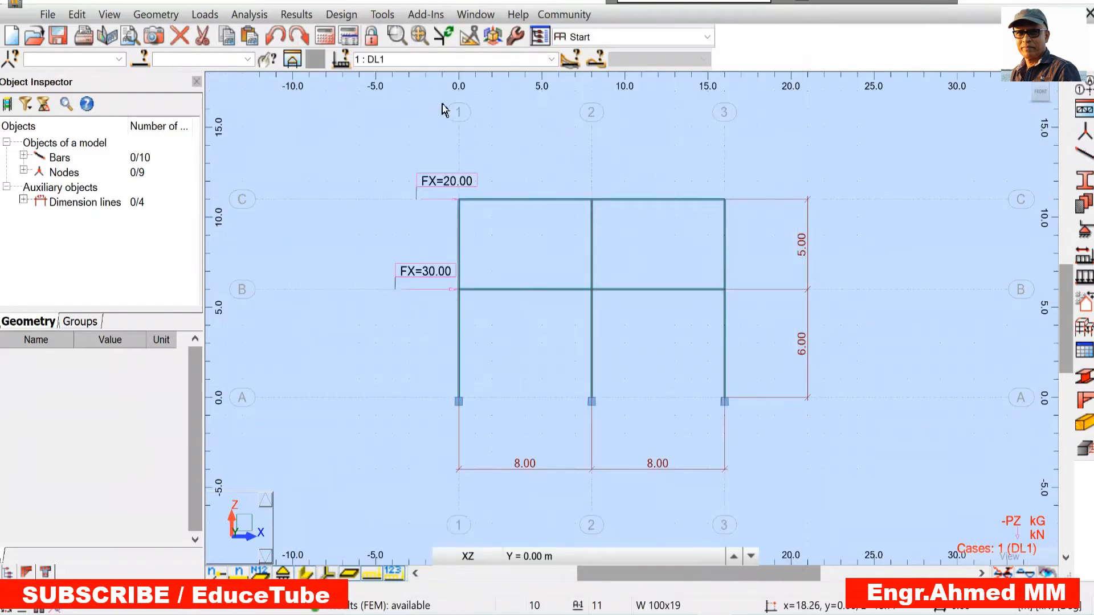
Set up the result diagrams to show the FX and FZ reactions with descriptions and diagrams for linear supports
left_click(295, 15)
left_click(329, 81)
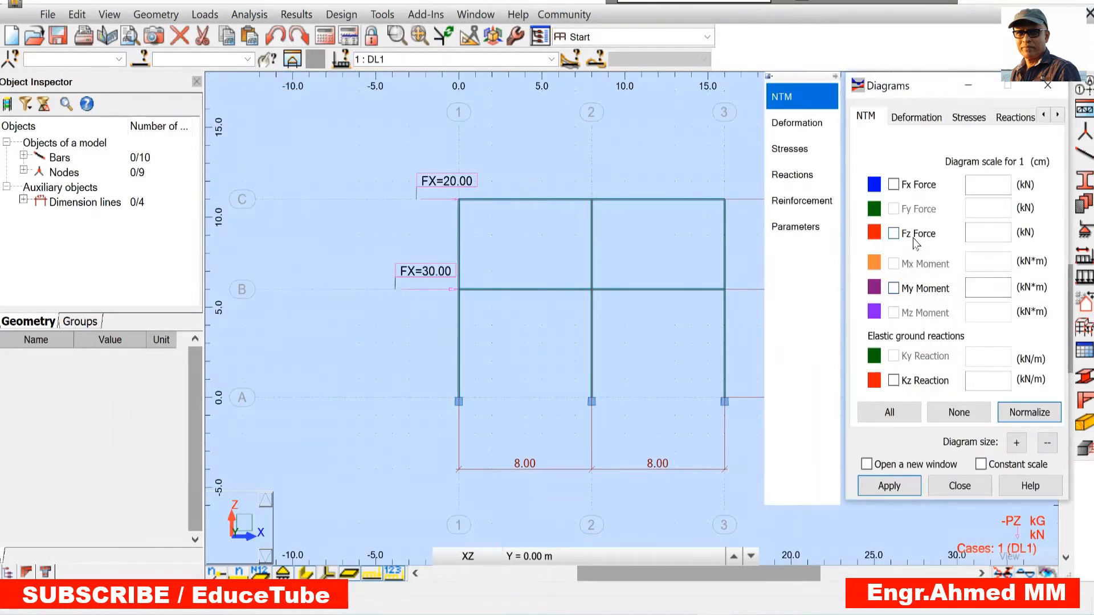
left_click(1006, 118)
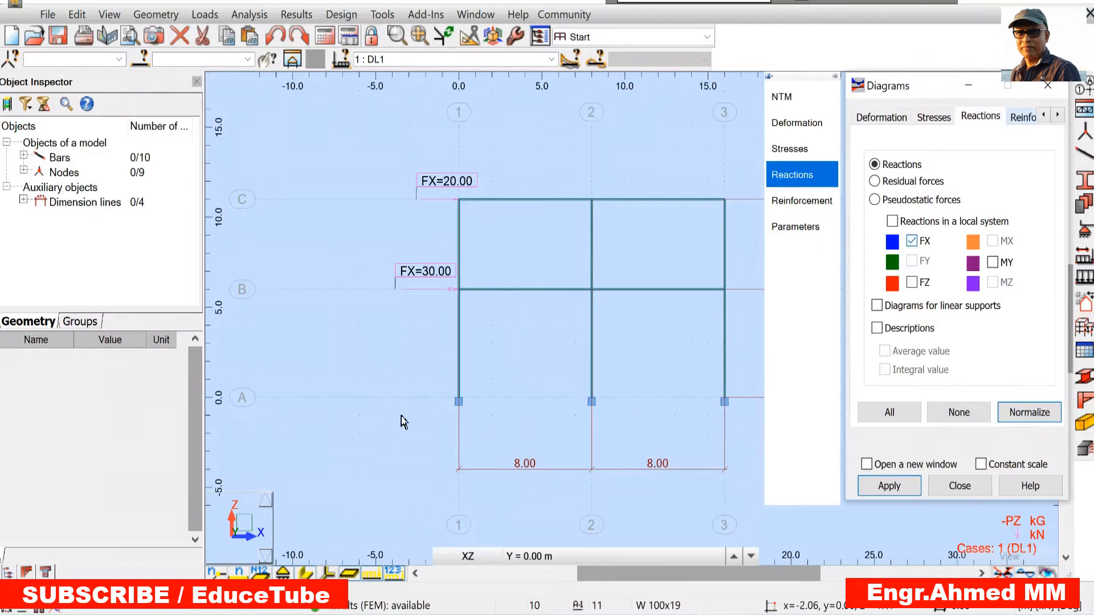
left_click(912, 283)
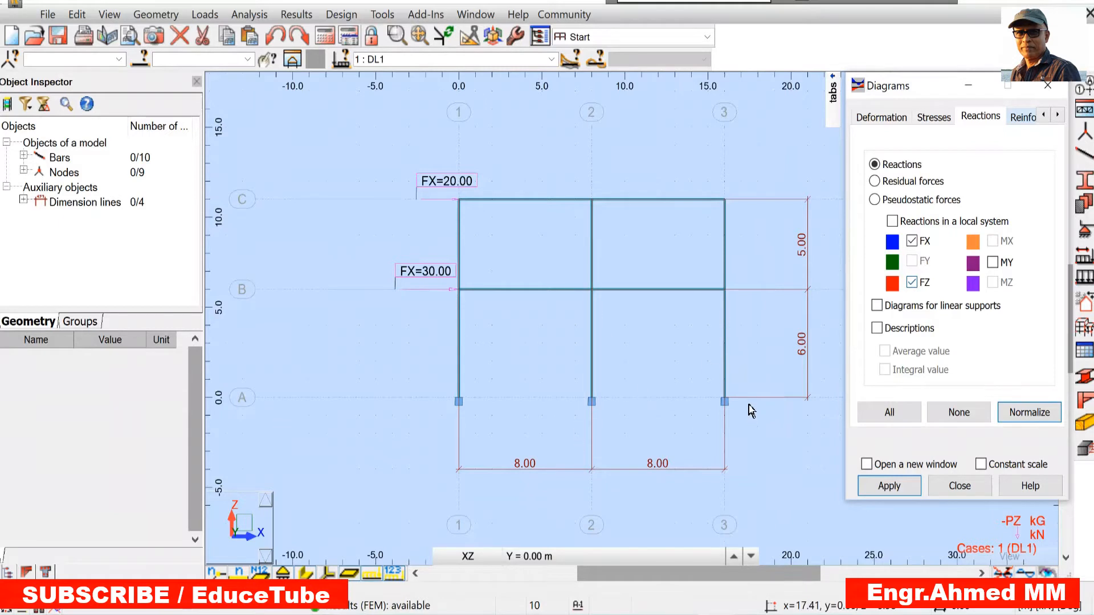
left_click(876, 329)
Set the diagram description to text and apply the reaction display to the frame
left_click(1058, 116)
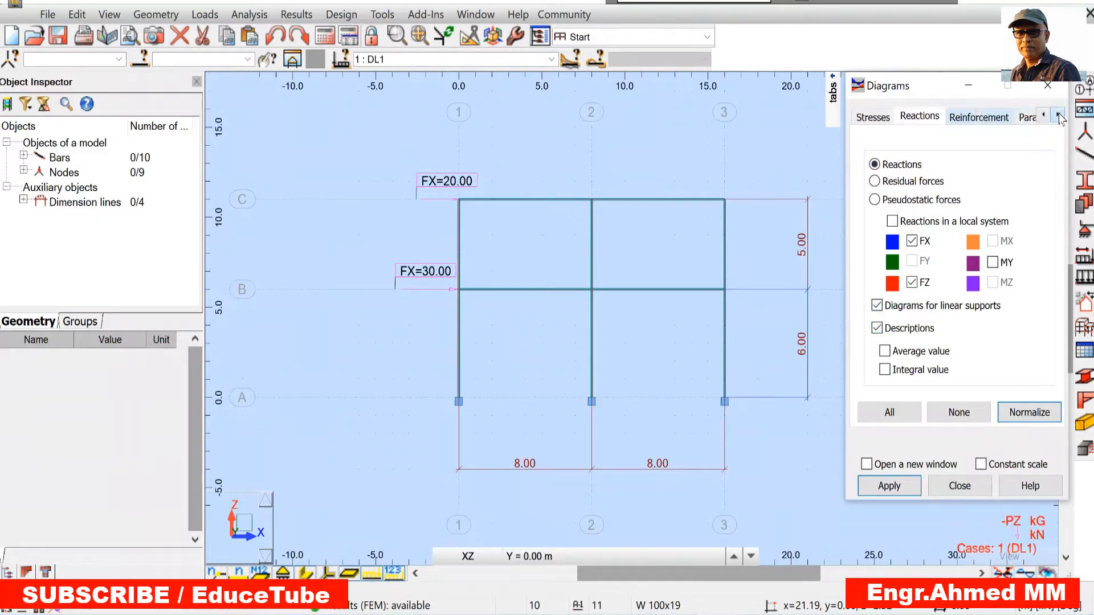
left_click(1028, 118)
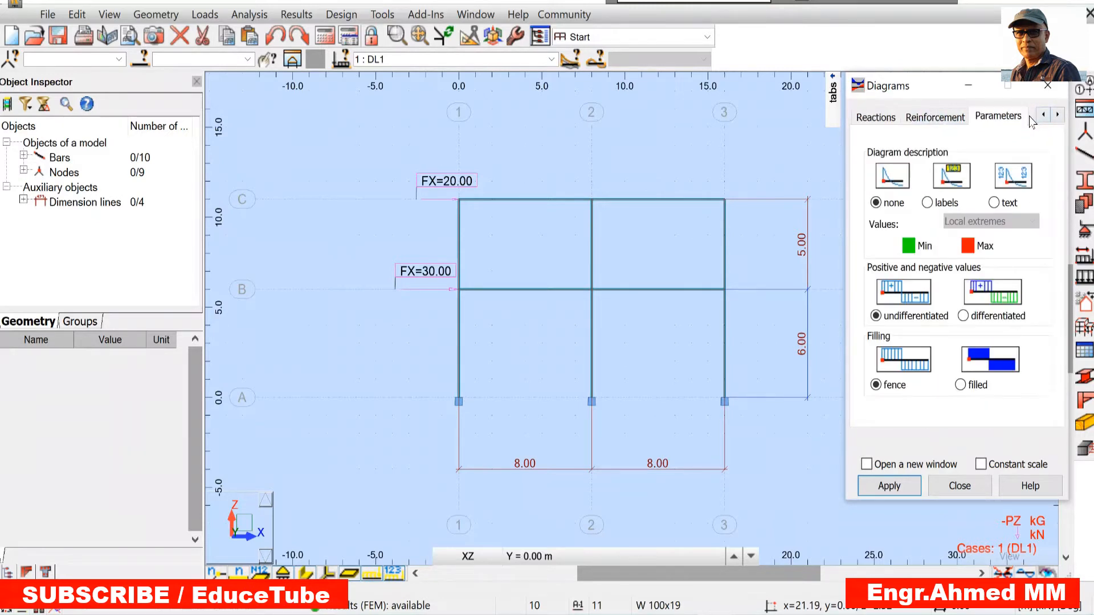
left_click(994, 203)
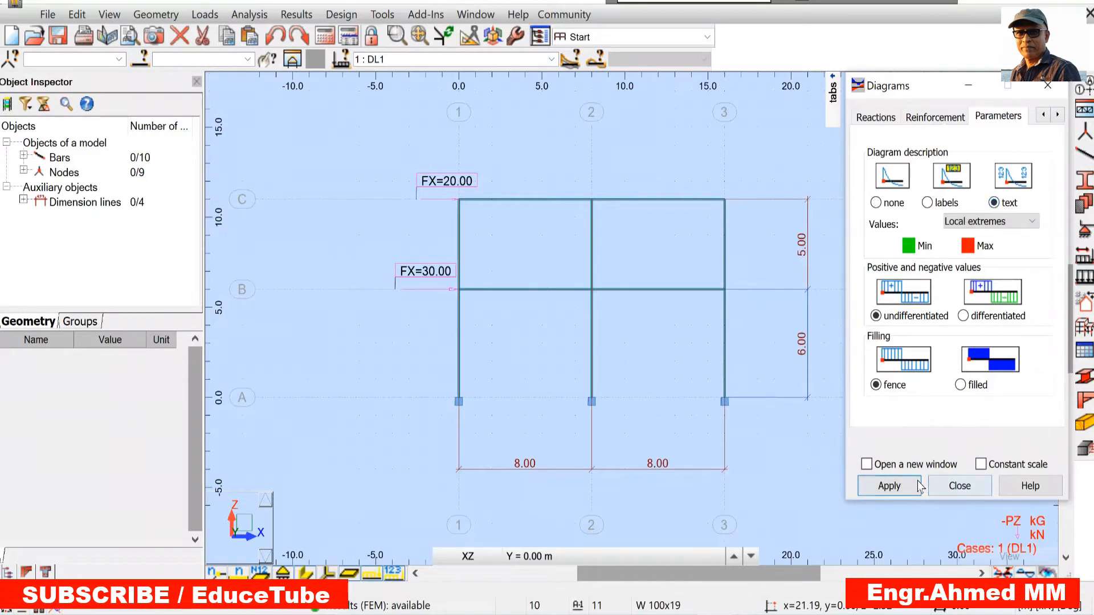
left_click(899, 490)
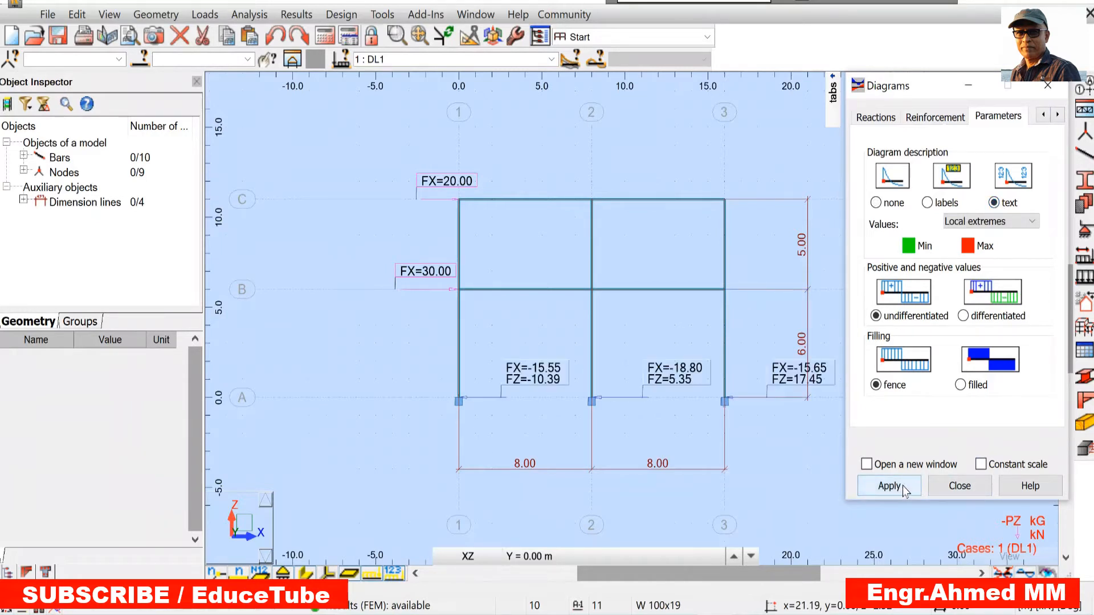
left_click(973, 487)
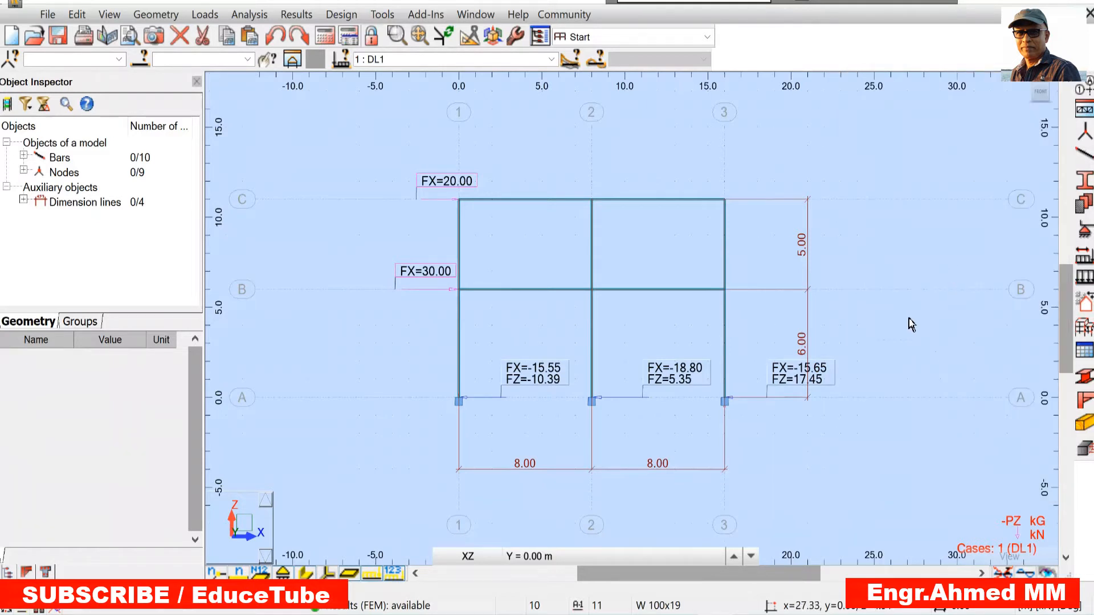
Compare the frame's FX and FZ column base reactions with the portal-method solution in the structural analysis textbook PDF
scroll(768, 426, "up", 2)
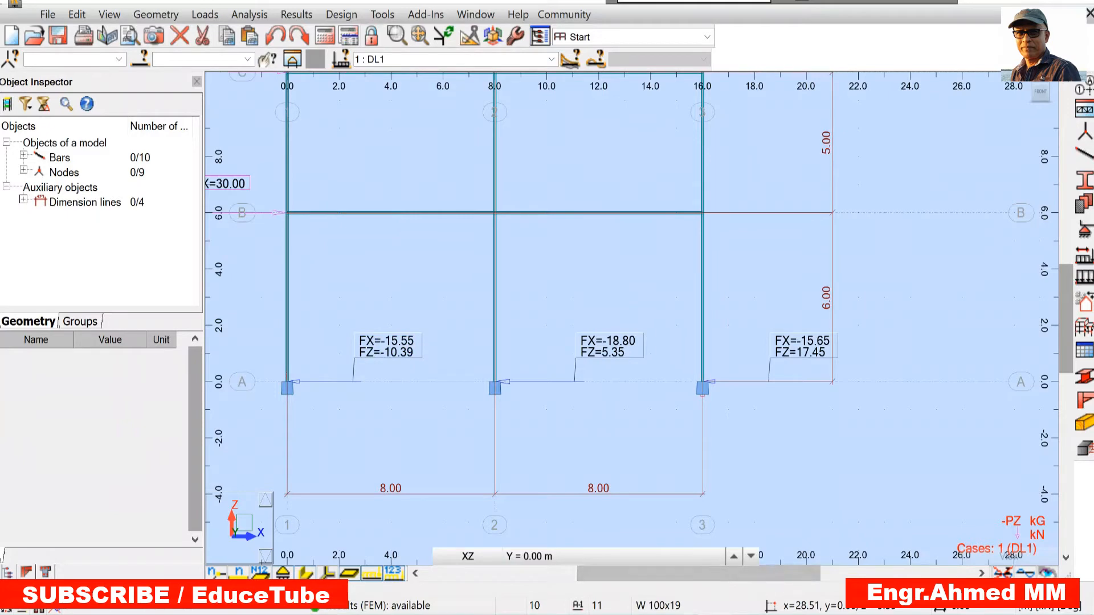
mouse_move(684, 610)
left_click(683, 541)
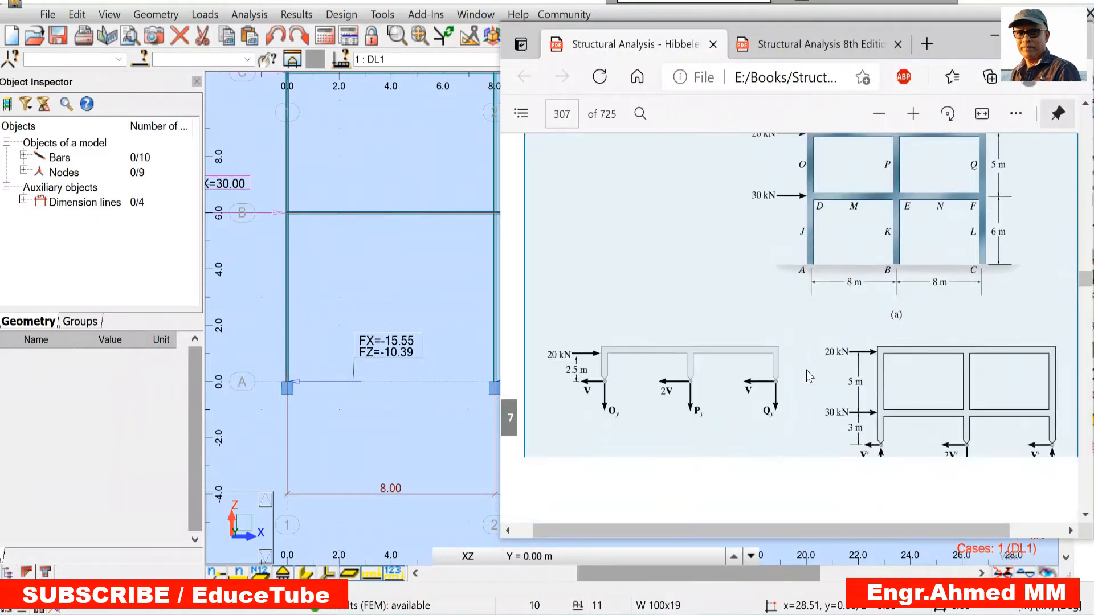
scroll(807, 375, "down", 10)
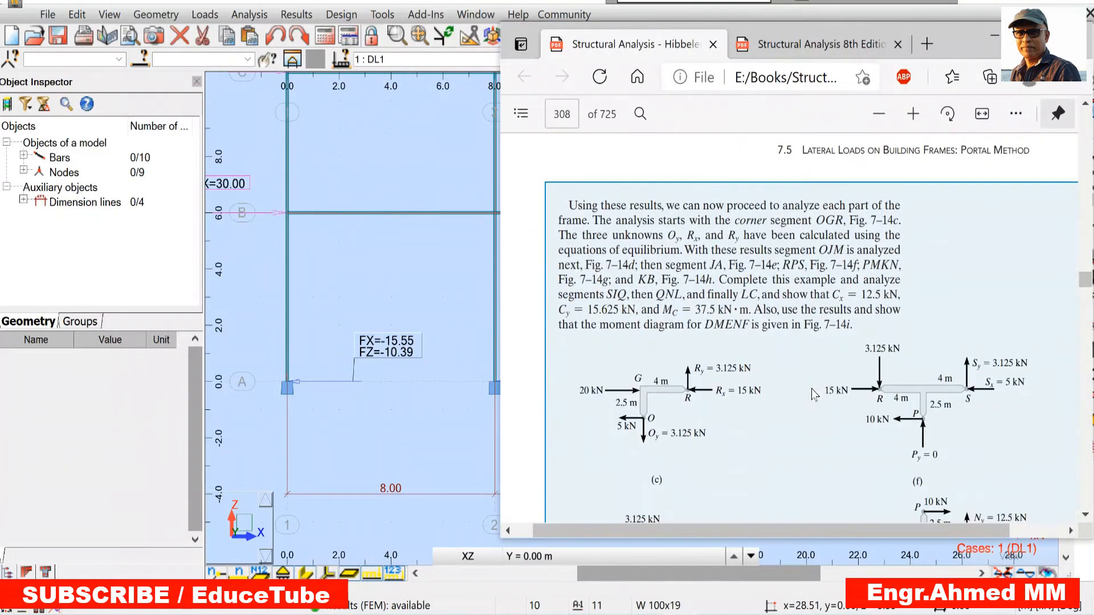
scroll(814, 396, "down", 8)
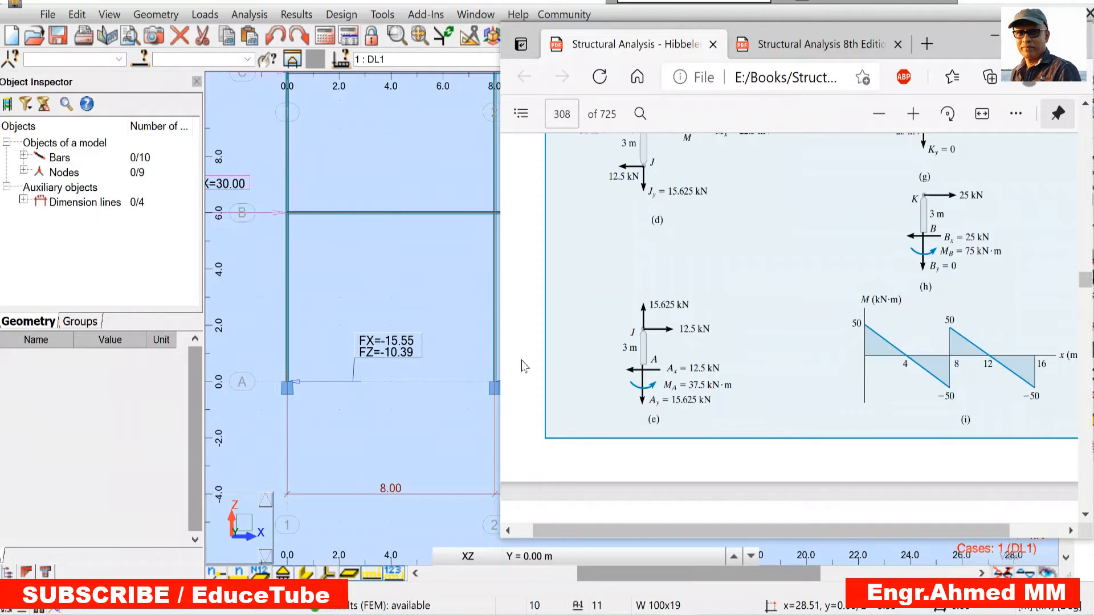
left_click(434, 275)
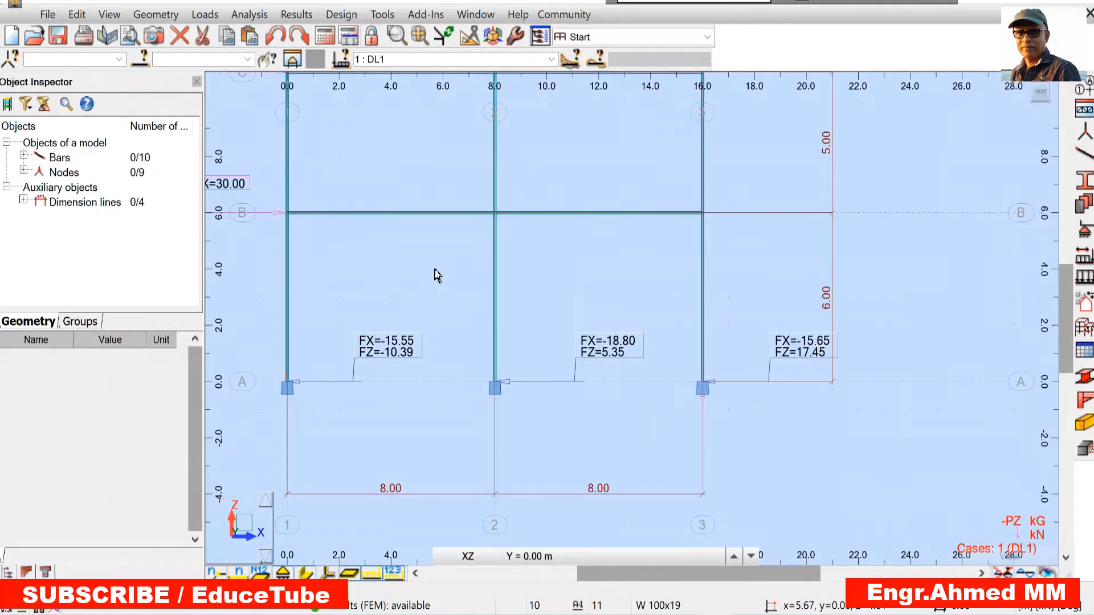
scroll(567, 280, "down", 2)
scroll(399, 201, "up", 1)
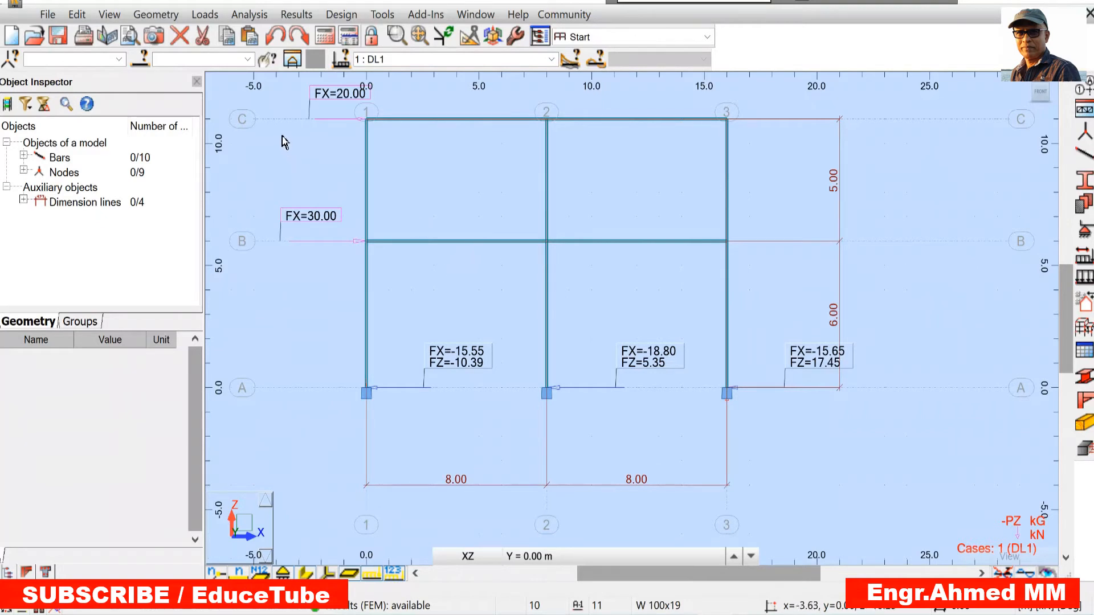
scroll(285, 142, "up", 1)
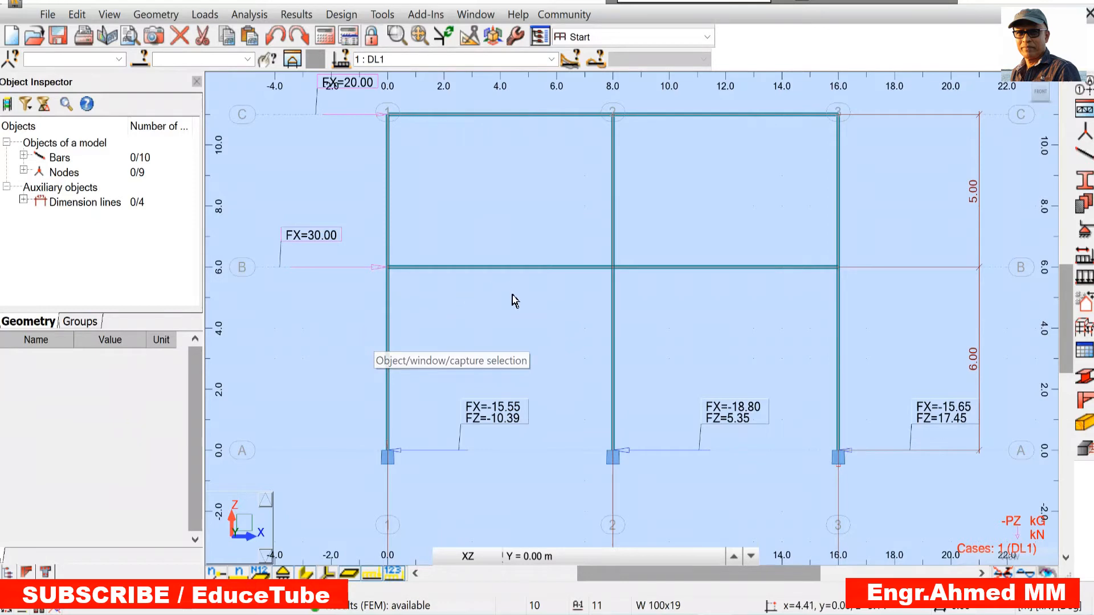
scroll(326, 300, "down", 1)
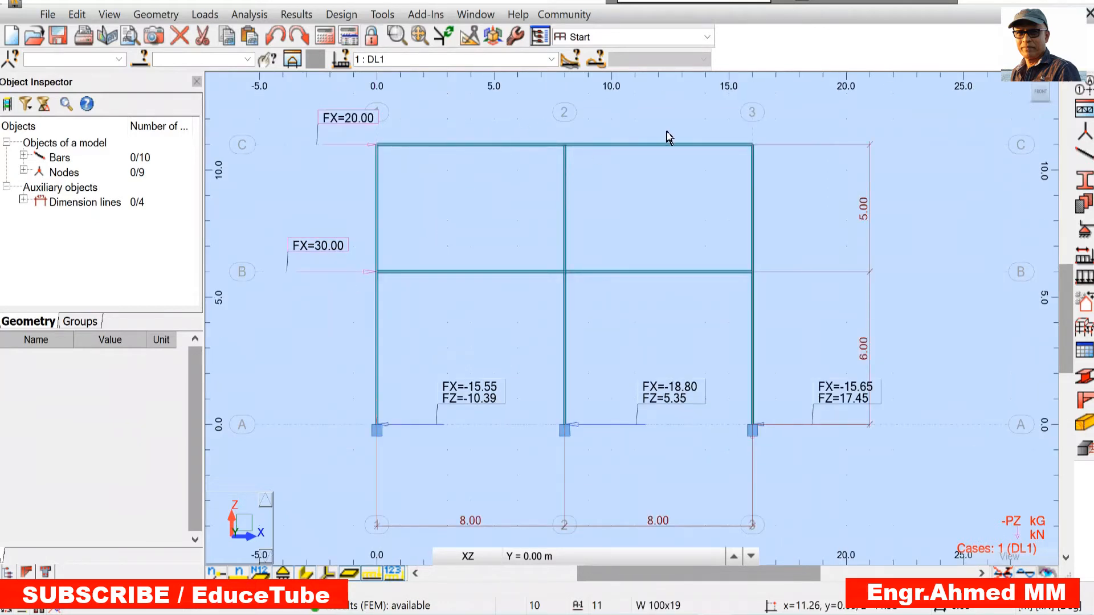
scroll(650, 160, "down", 1)
scroll(779, 111, "up", 1)
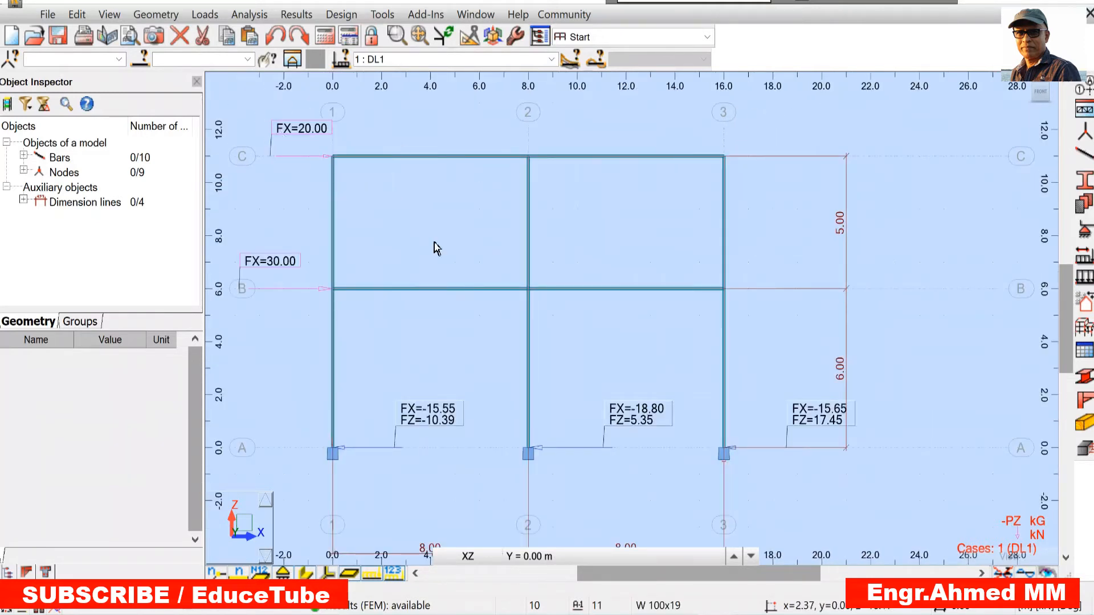
Hide the load symbols and values, and remove the FX and FZ reactions from the result diagrams on the frame
left_click(372, 575)
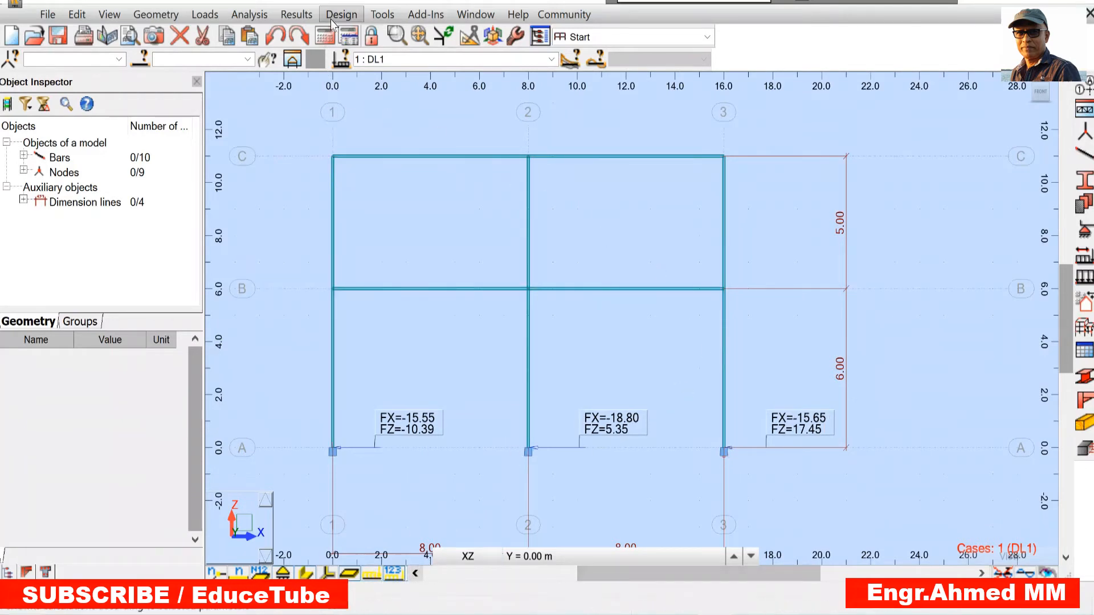
left_click(301, 14)
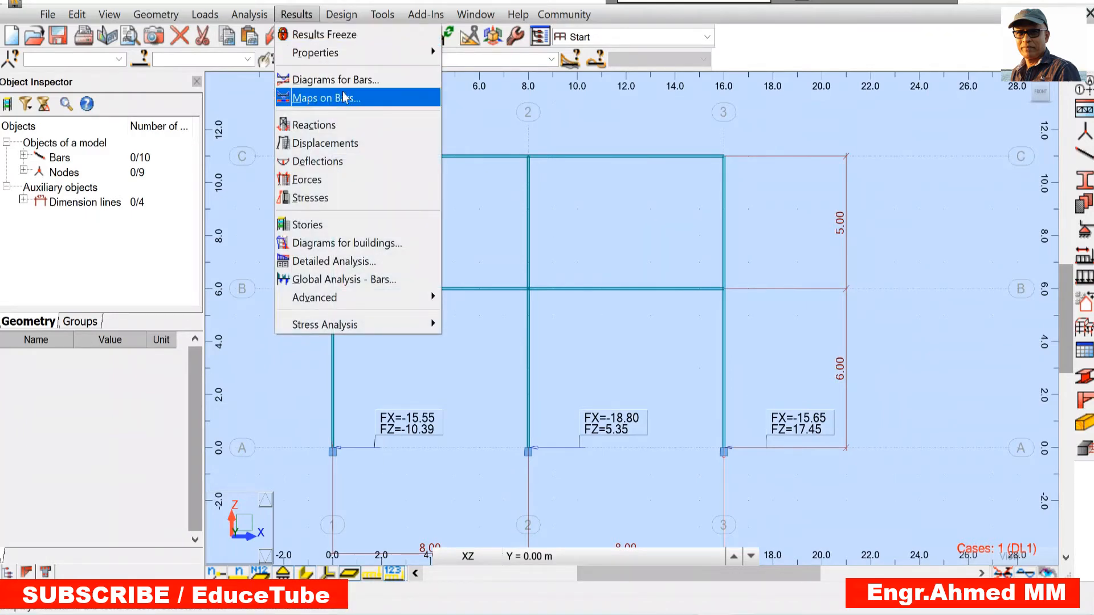
left_click(345, 81)
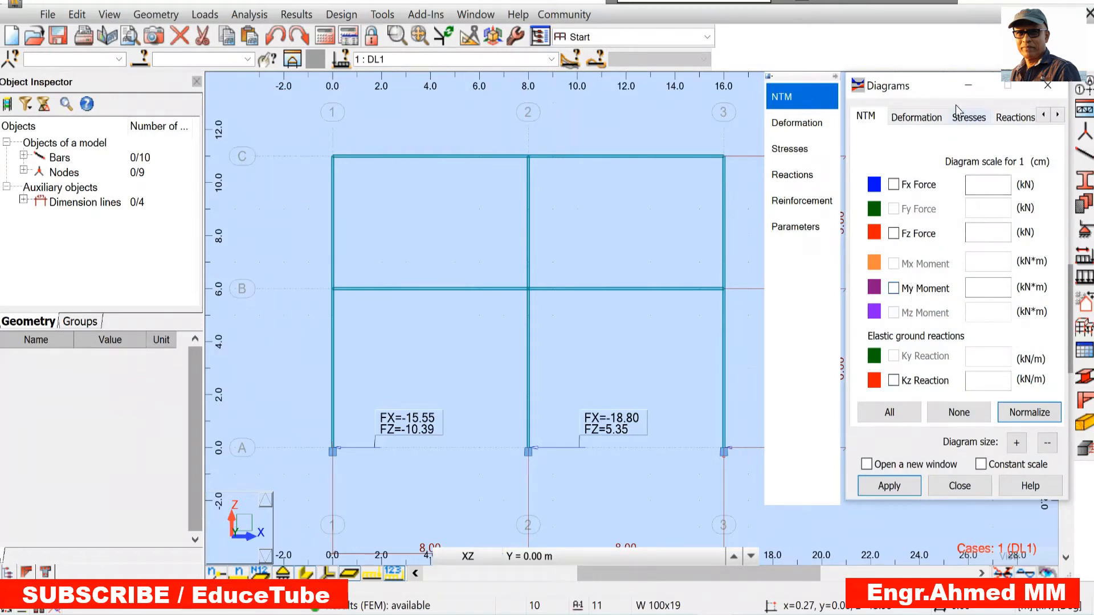
left_click(1020, 118)
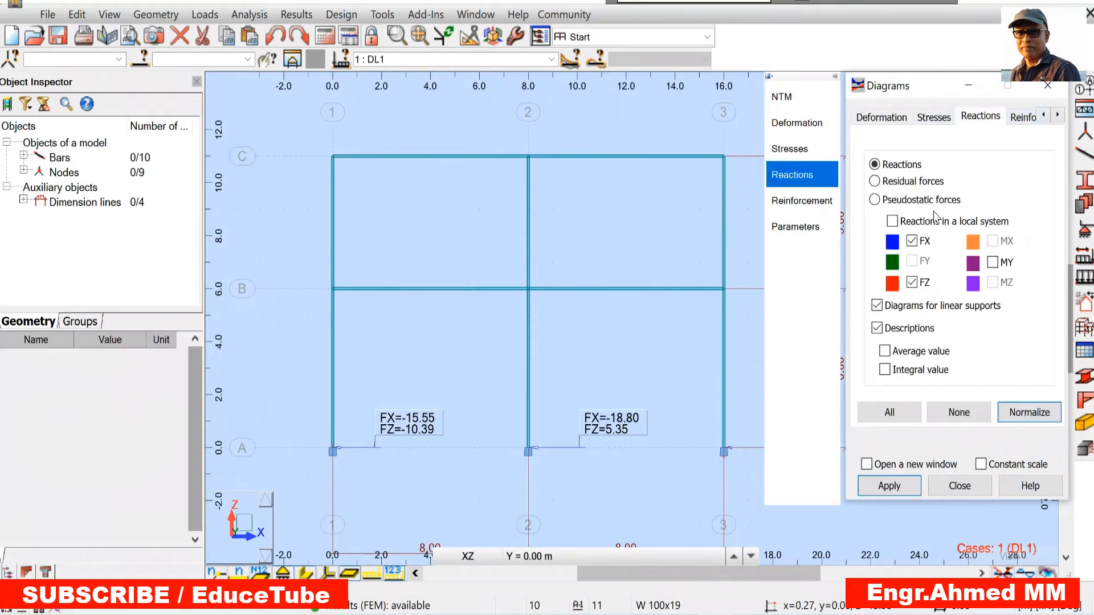
left_click(912, 241)
left_click(912, 283)
left_click(888, 485)
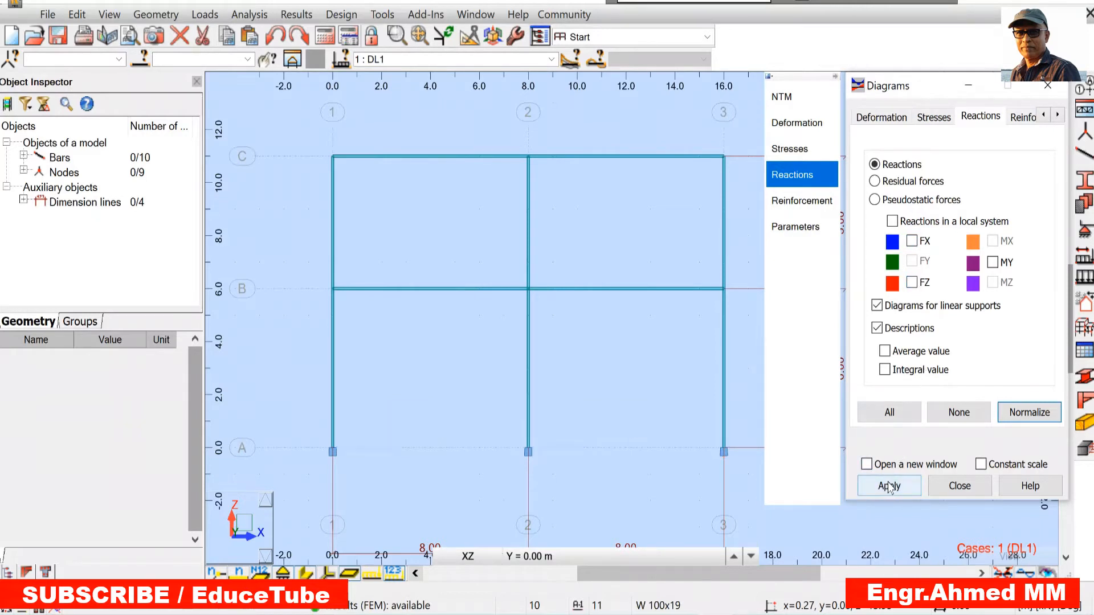
left_click(947, 487)
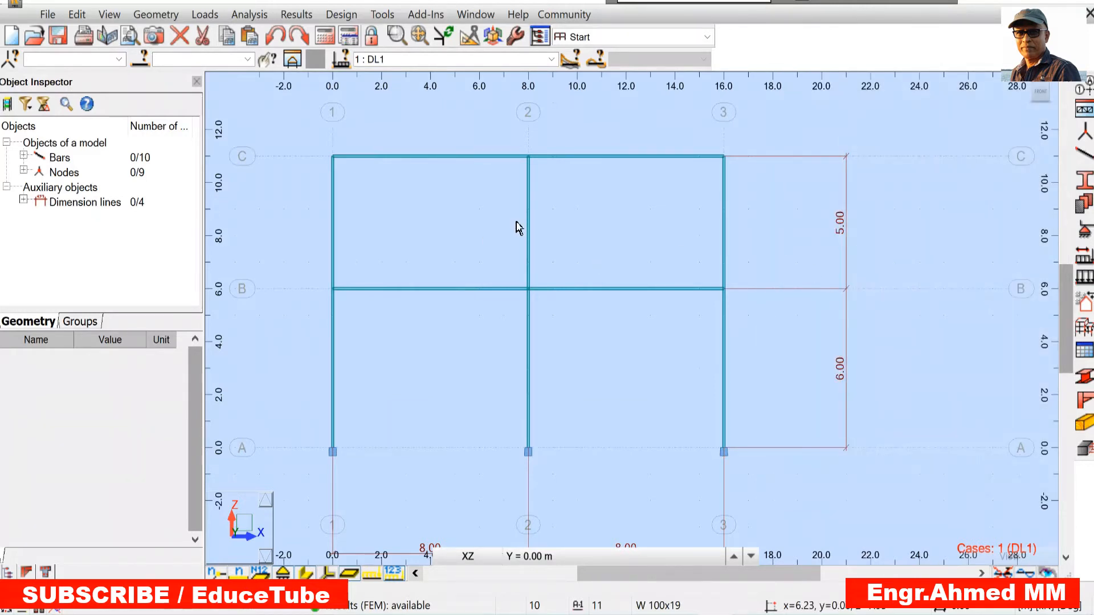
Show the node numbers and divide all ten bars of the frame into 2 segments each, with generating nodes without bar division turned off
scroll(686, 300, "down", 1)
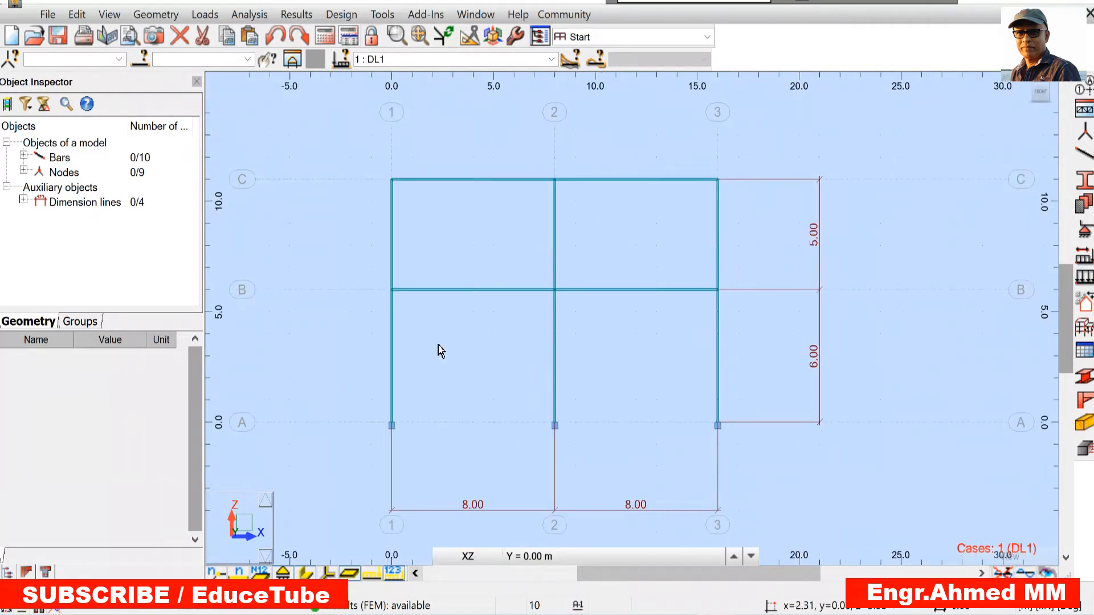
left_click(217, 572)
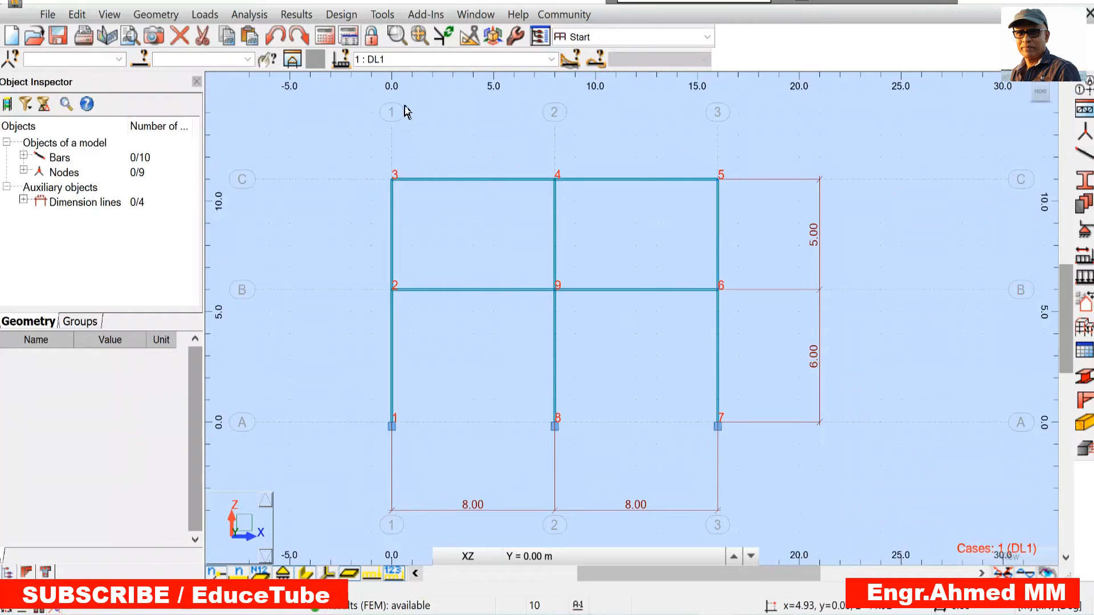
left_click_drag(341, 138, 779, 452)
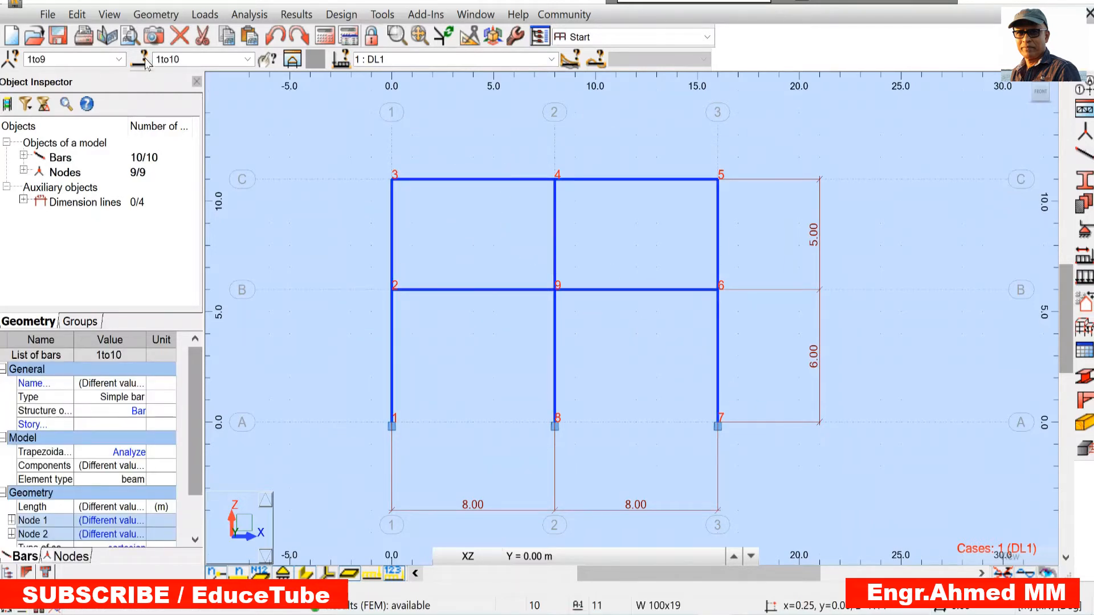
left_click(76, 15)
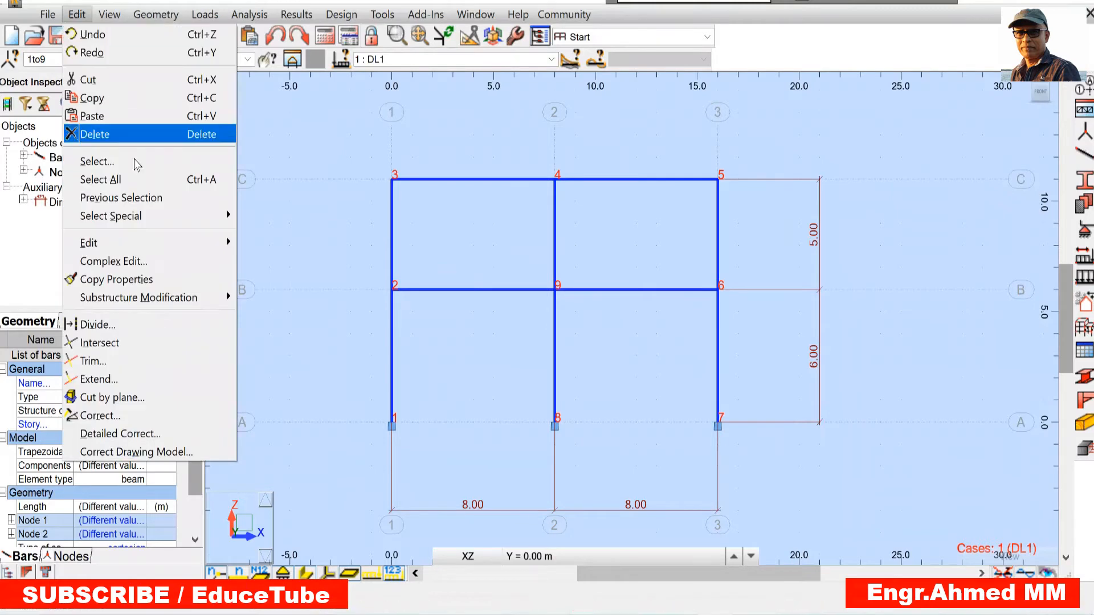
left_click(173, 335)
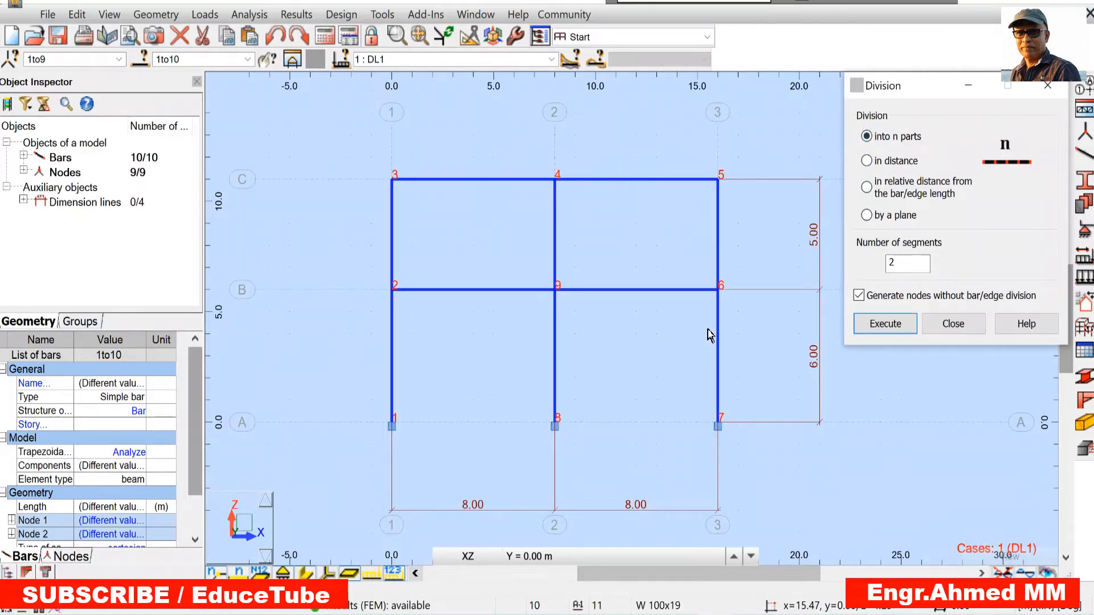
left_click(882, 324)
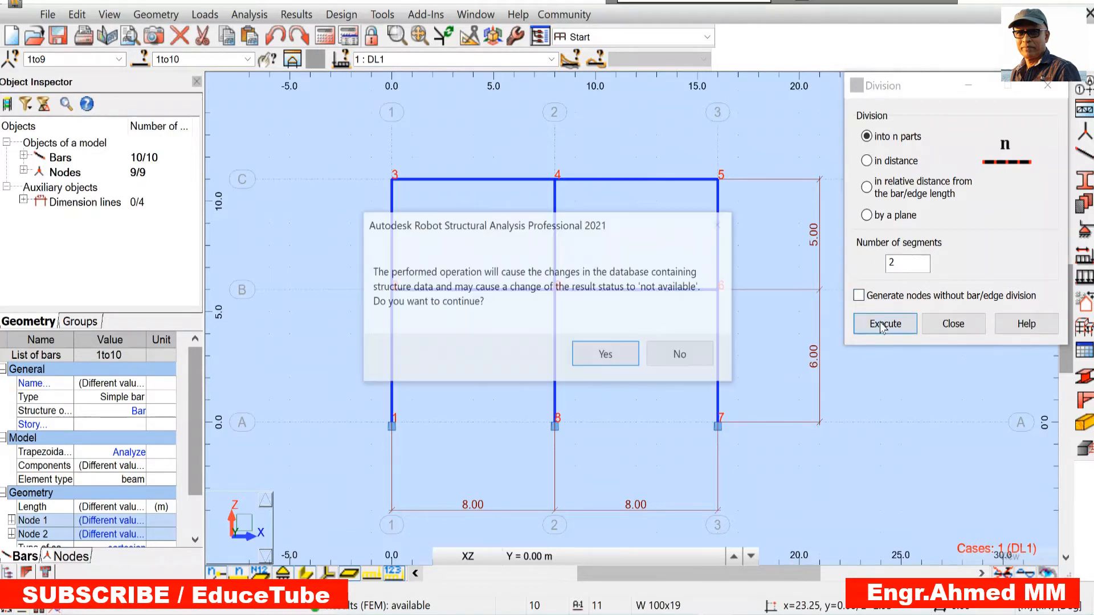
left_click(624, 358)
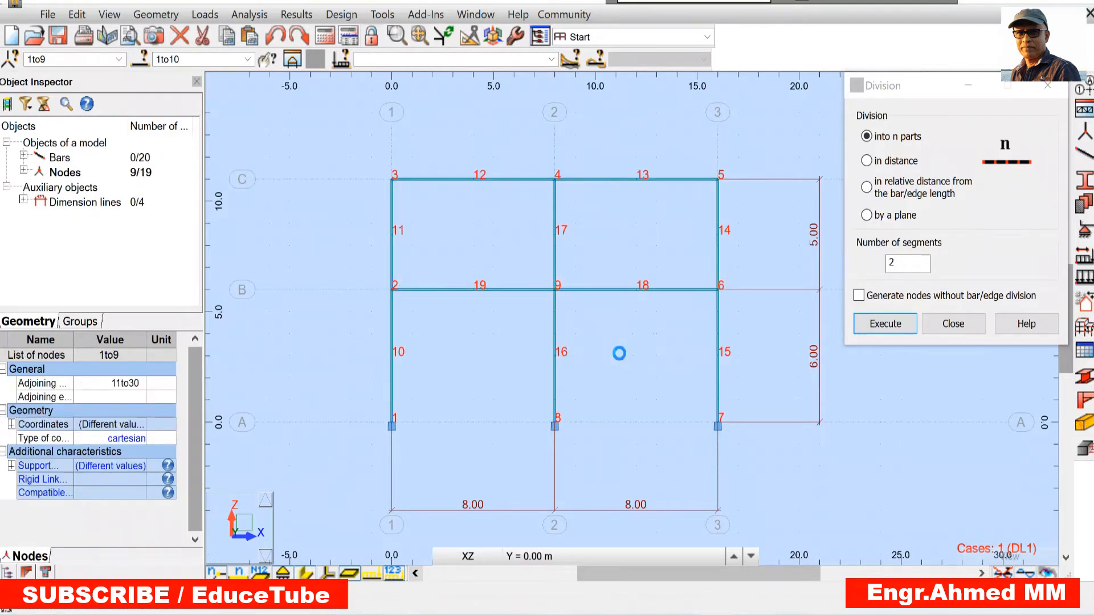
left_click(947, 327)
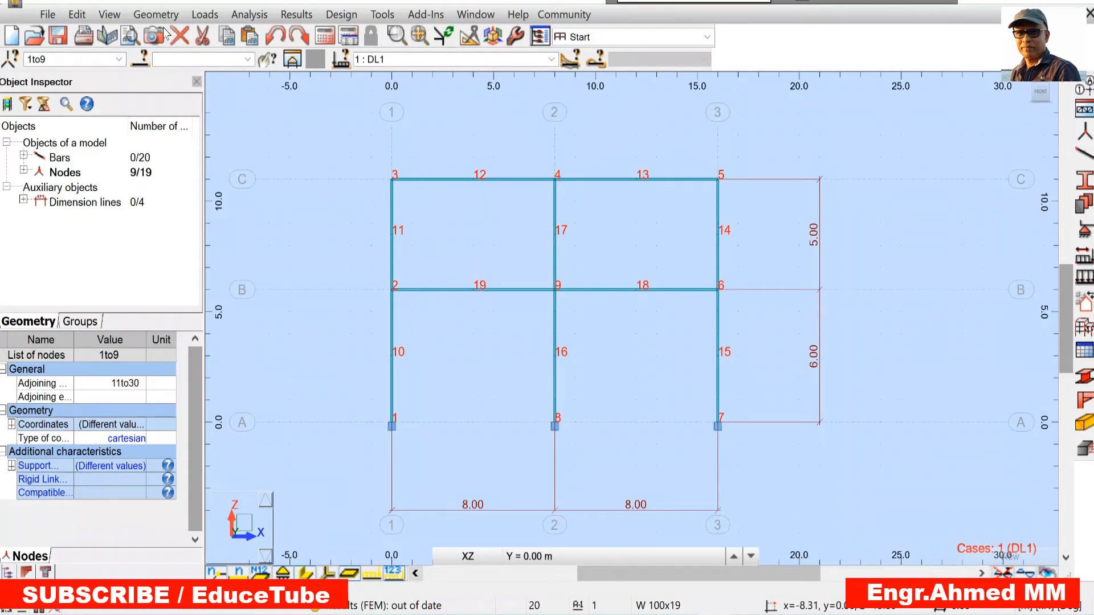
Check the release settings and apply the pinned one end release at midspan to both halves of the level C beam between columns 1 and 2
left_click(150, 16)
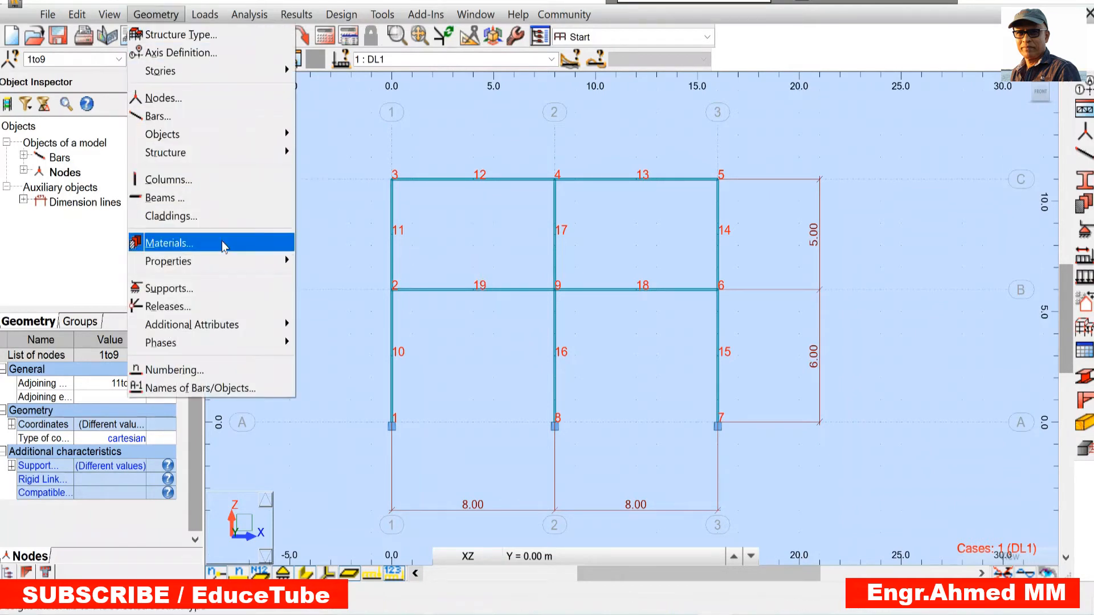
left_click(225, 307)
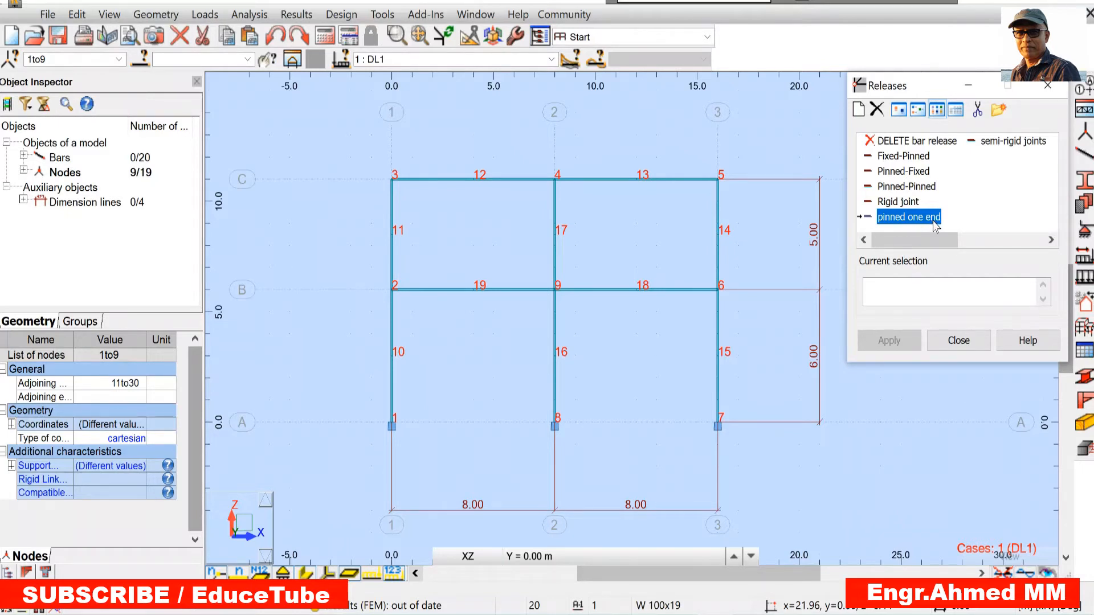
left_click(860, 110)
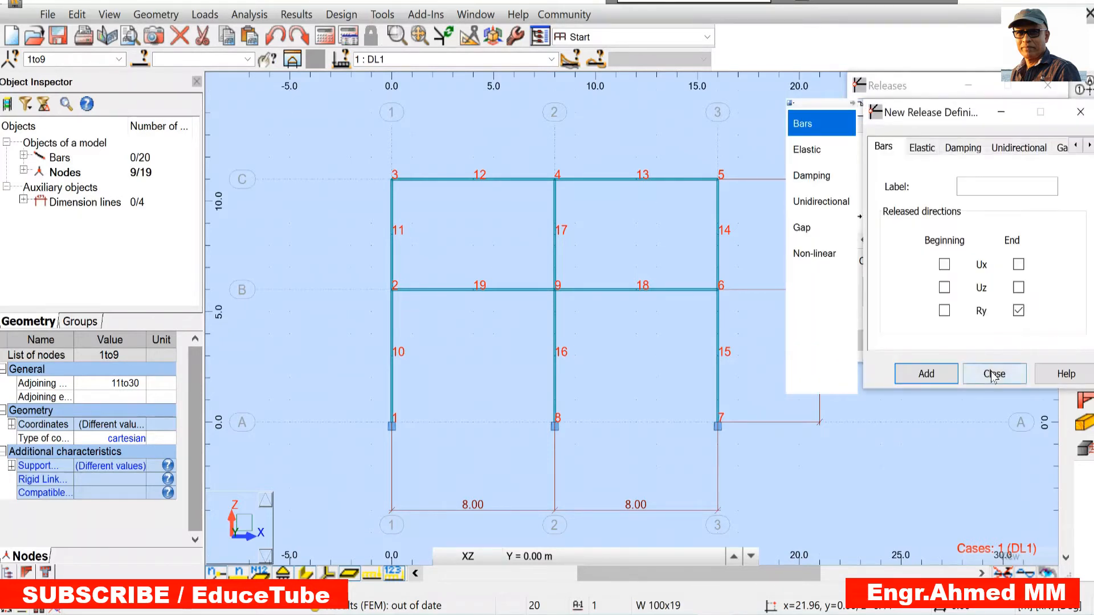
left_click(992, 374)
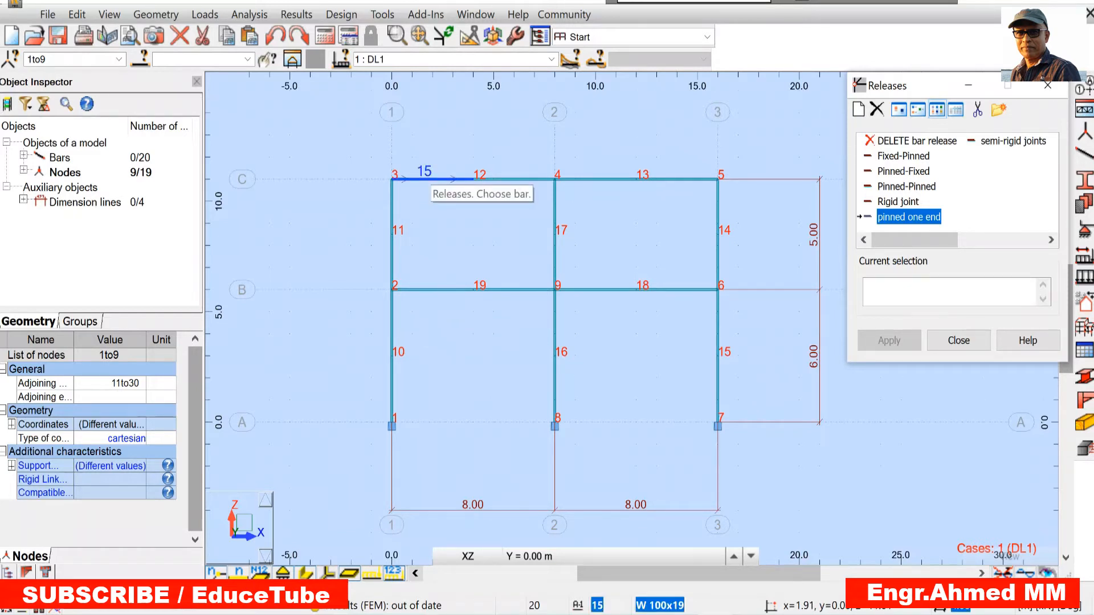
left_click(430, 179)
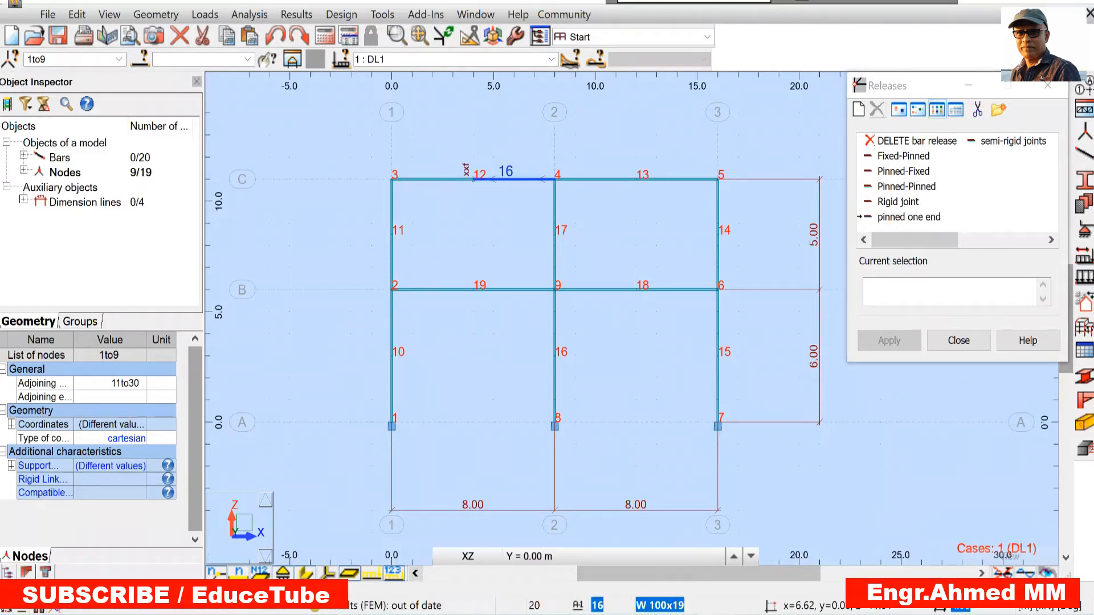
left_click(526, 179)
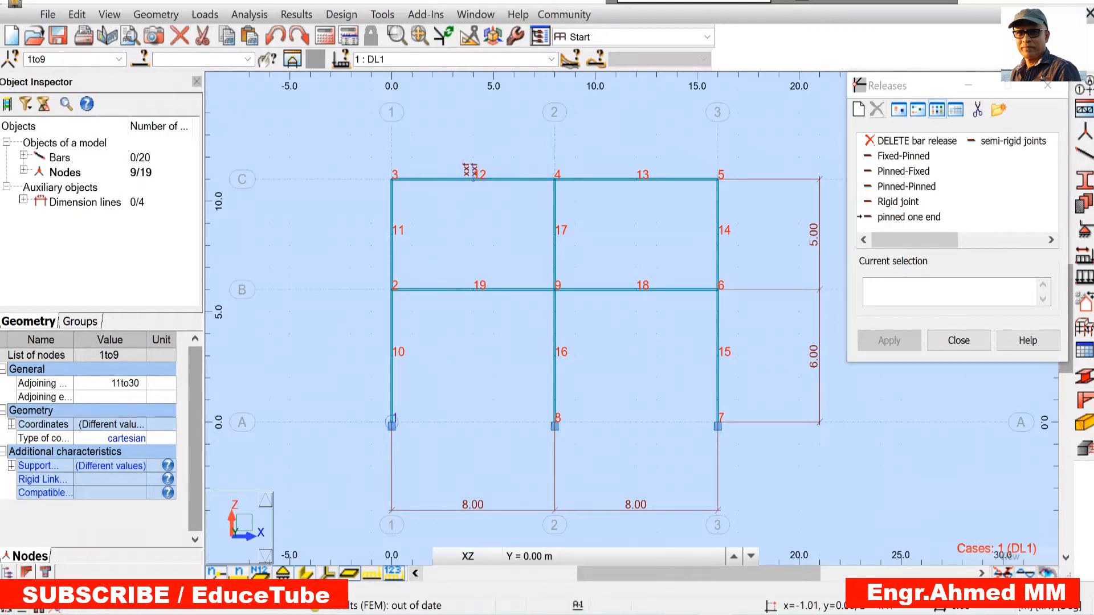
Hide the section shapes and apply the pinned one end release at midspan on the level C and level B beams between columns 2 and 3
left_click(306, 573)
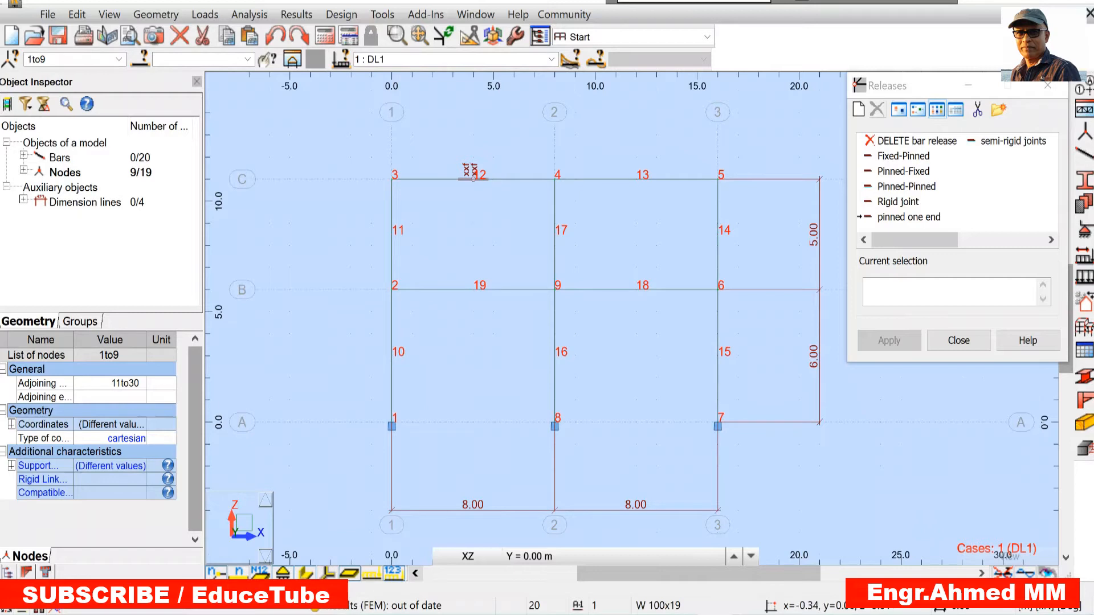
scroll(518, 201, "up", 1)
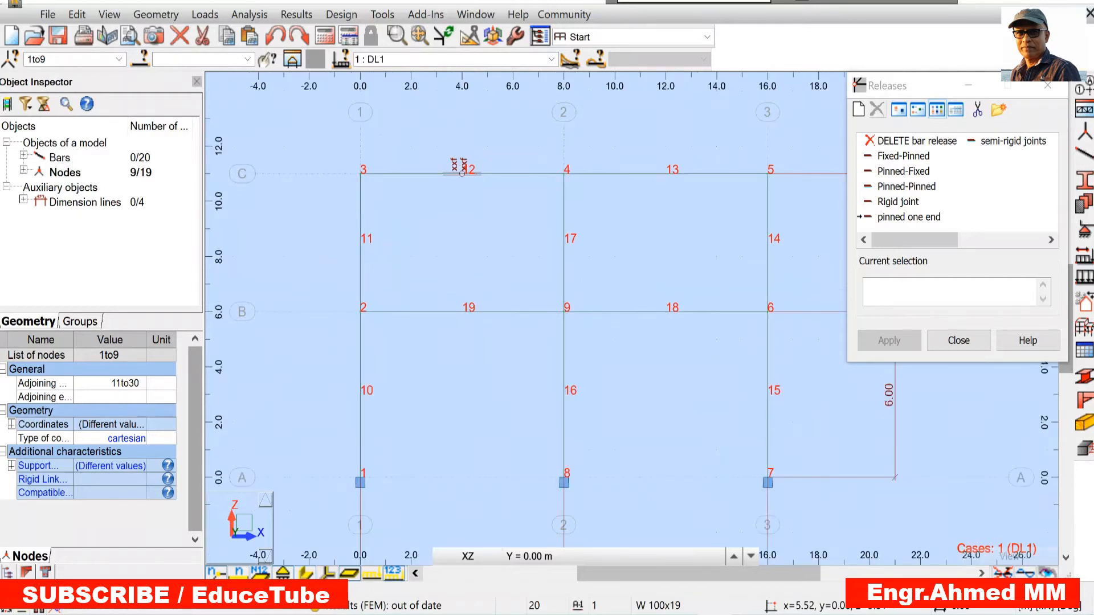
scroll(484, 206, "down", 1)
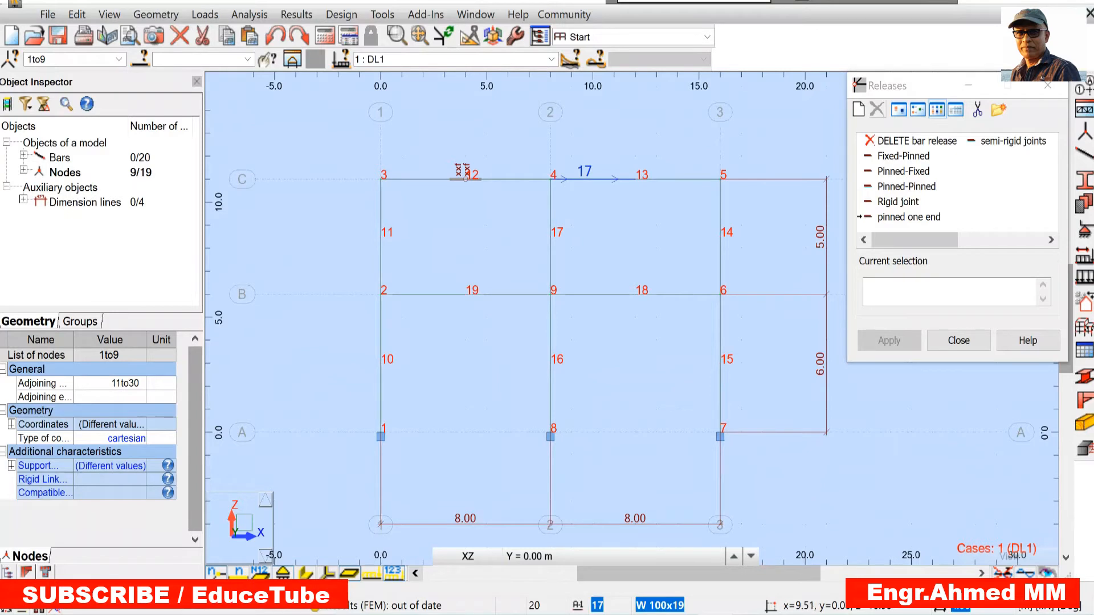
left_click(587, 179)
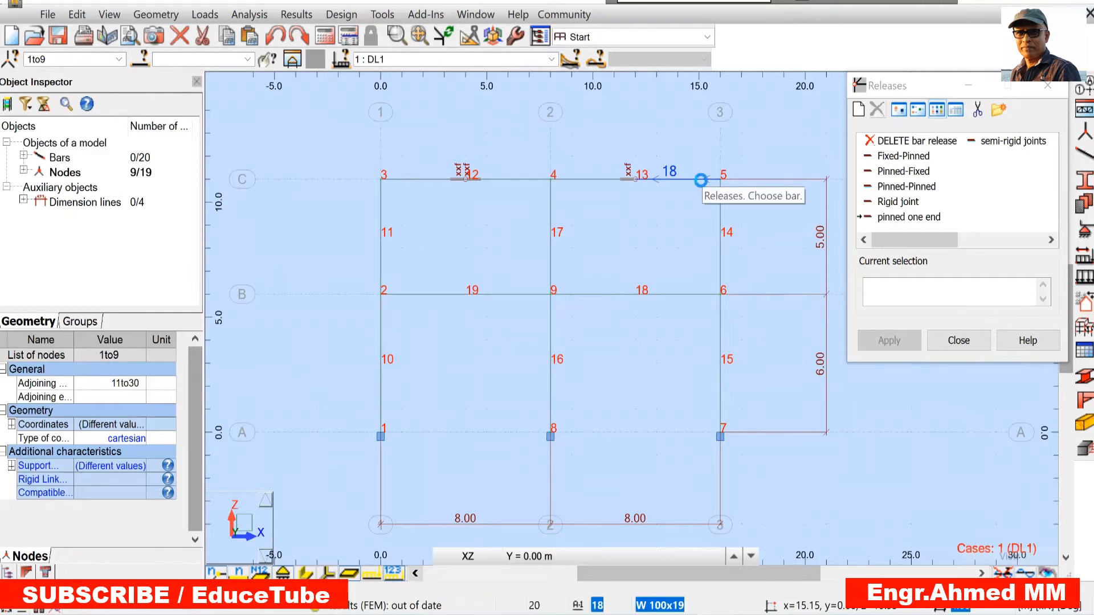
left_click(698, 179)
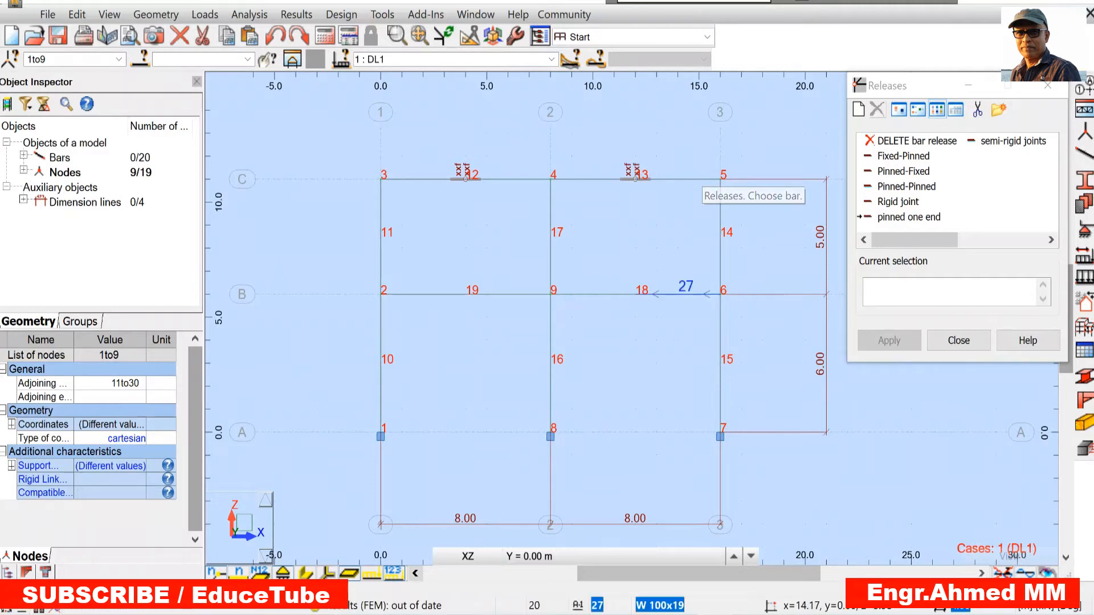
left_click(678, 294)
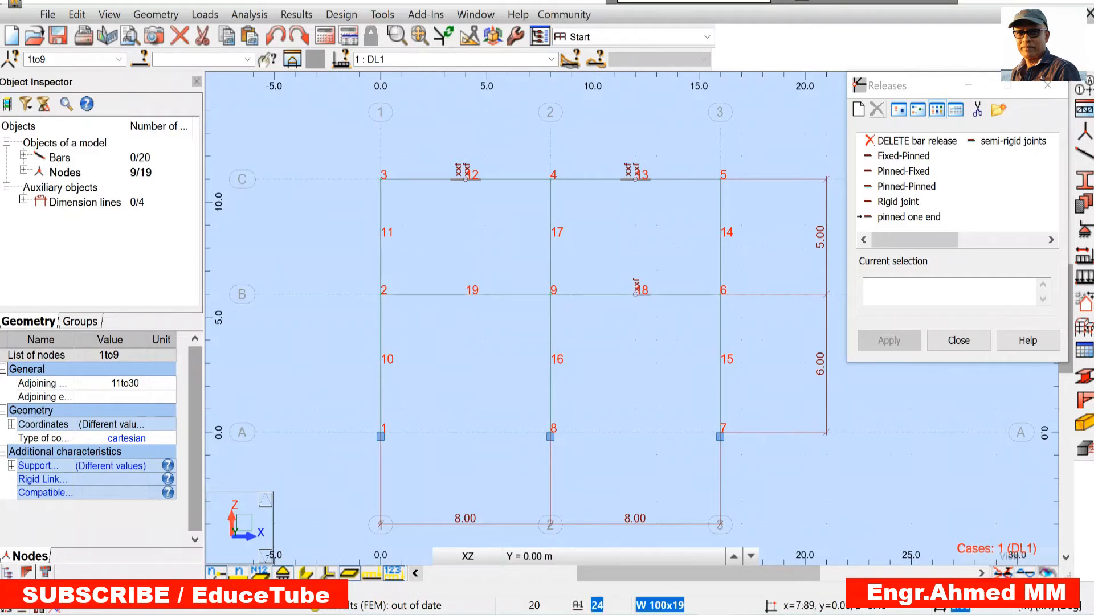
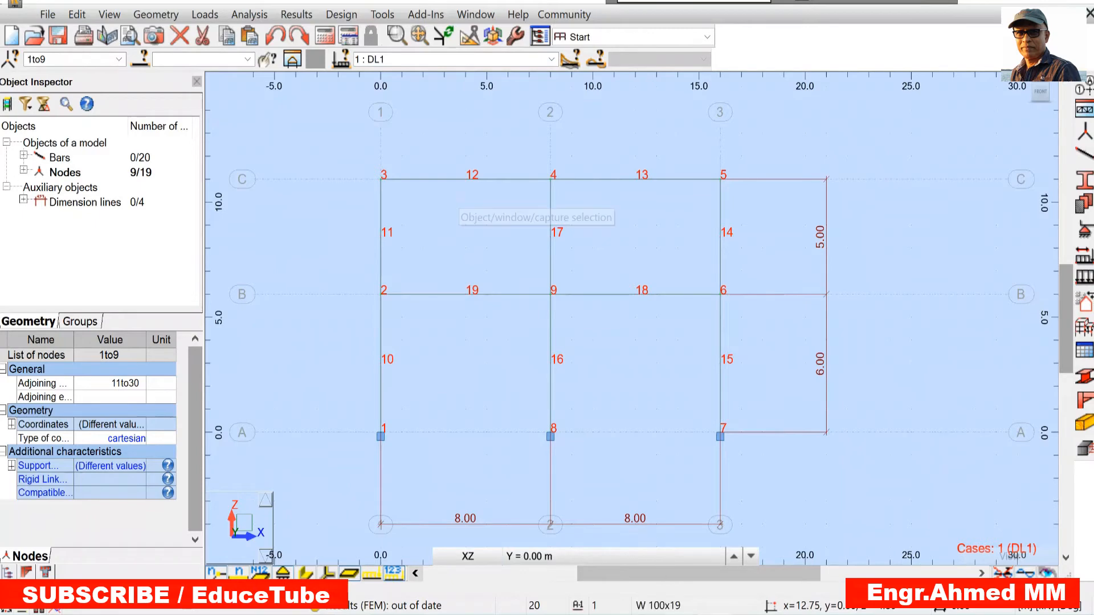
Switch to the structural analysis textbook PDF and examine the hinge locations and column shear distribution in its portal-method examples
key("alt+Tab")
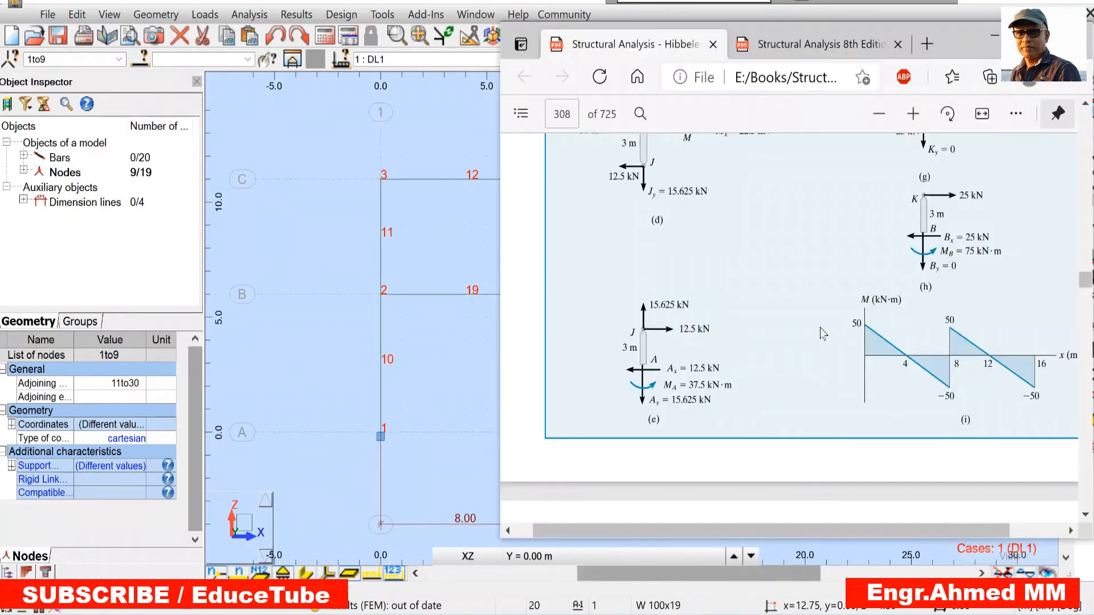
scroll(849, 348, "up", 3)
scroll(854, 353, "down", 8)
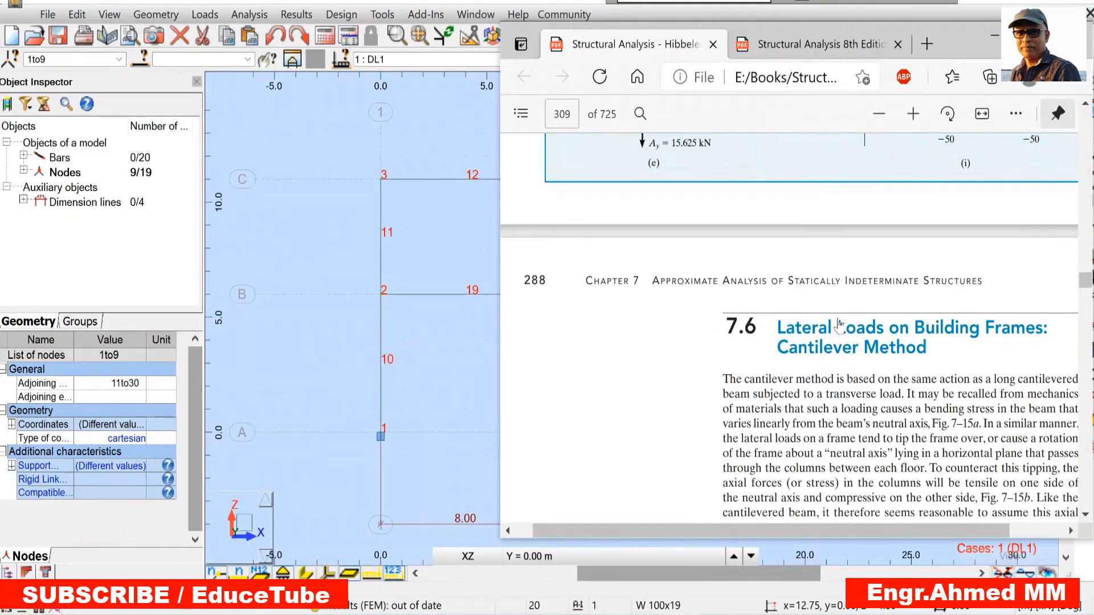
scroll(839, 325, "up", 3)
scroll(839, 324, "up", 1)
scroll(838, 325, "up", 6)
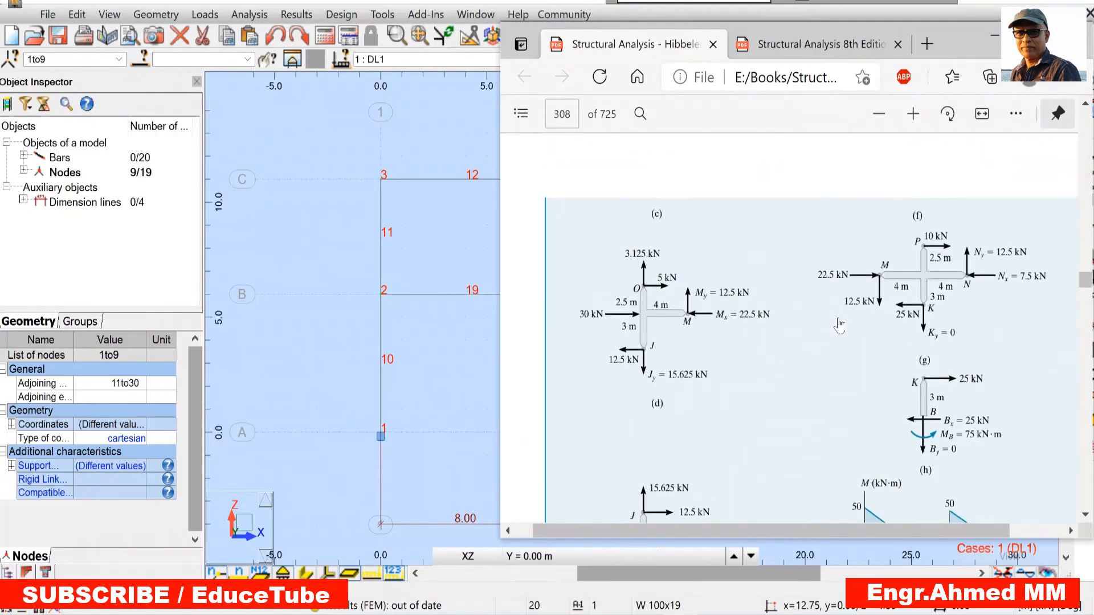
scroll(838, 325, "up", 5)
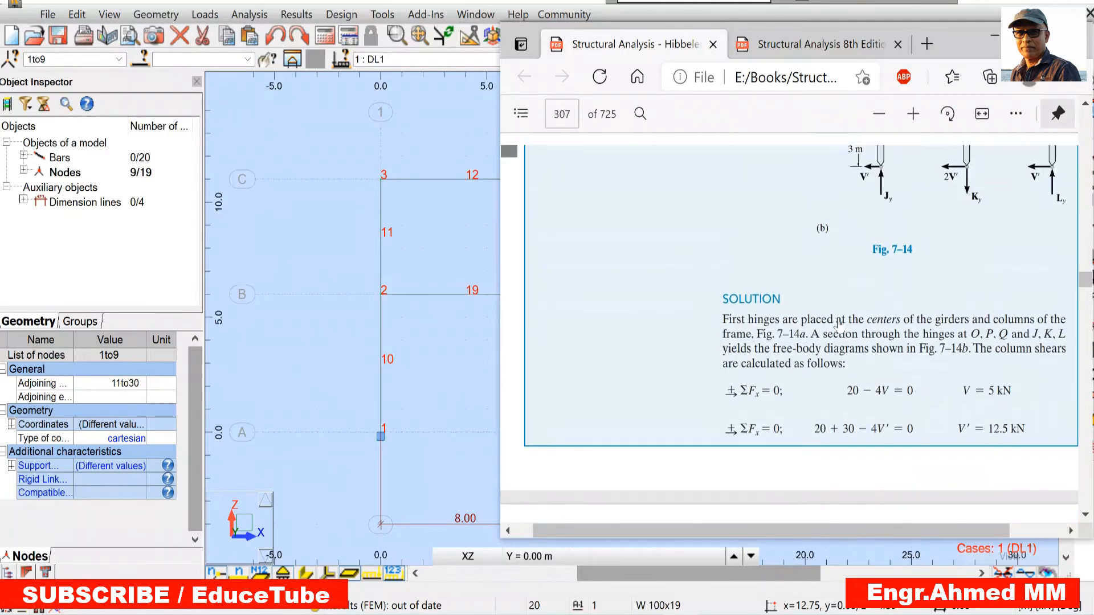
scroll(839, 325, "up", 2)
scroll(839, 325, "down", 2)
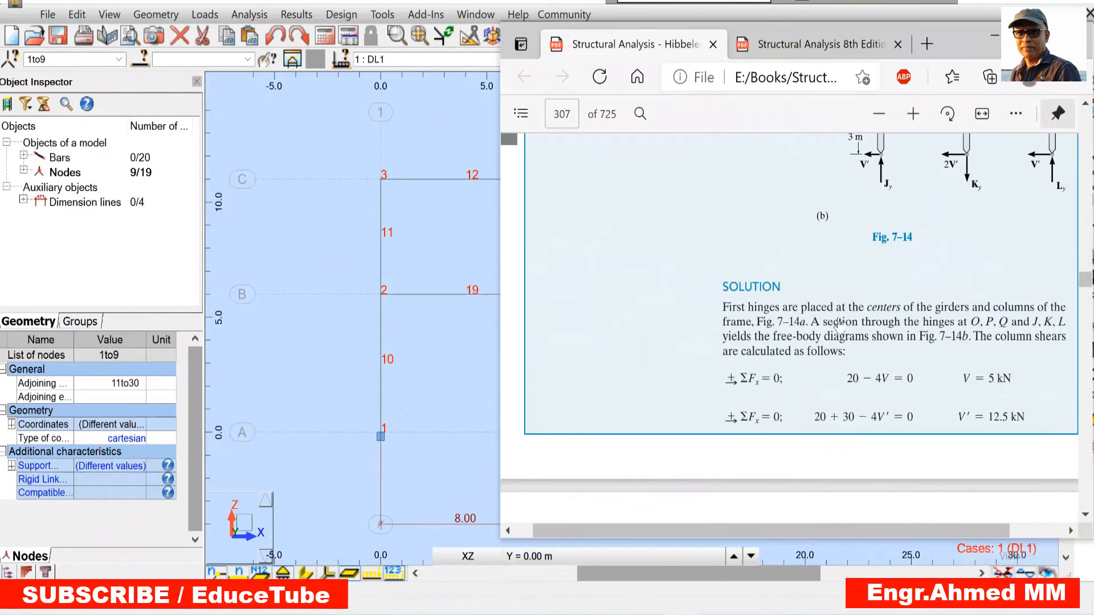
scroll(838, 325, "up", 9)
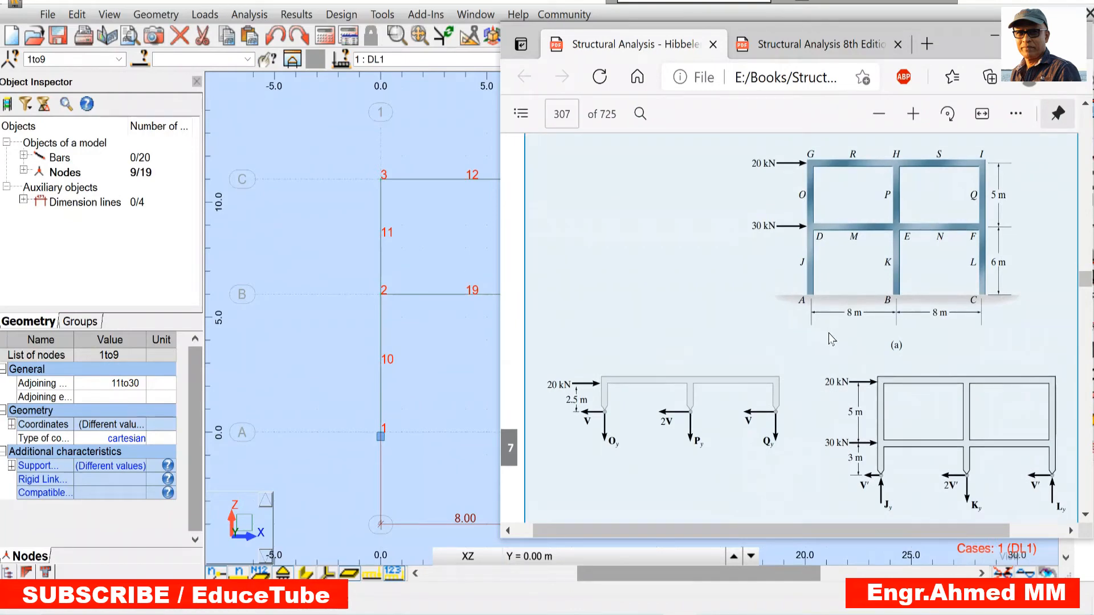
scroll(877, 413, "up", 10)
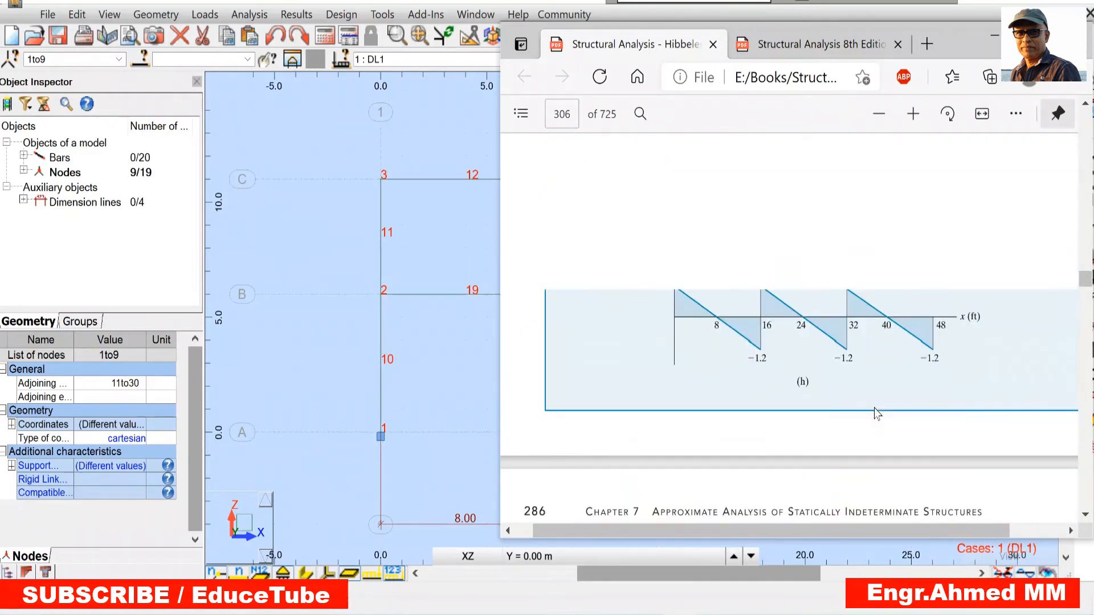
scroll(876, 413, "up", 12)
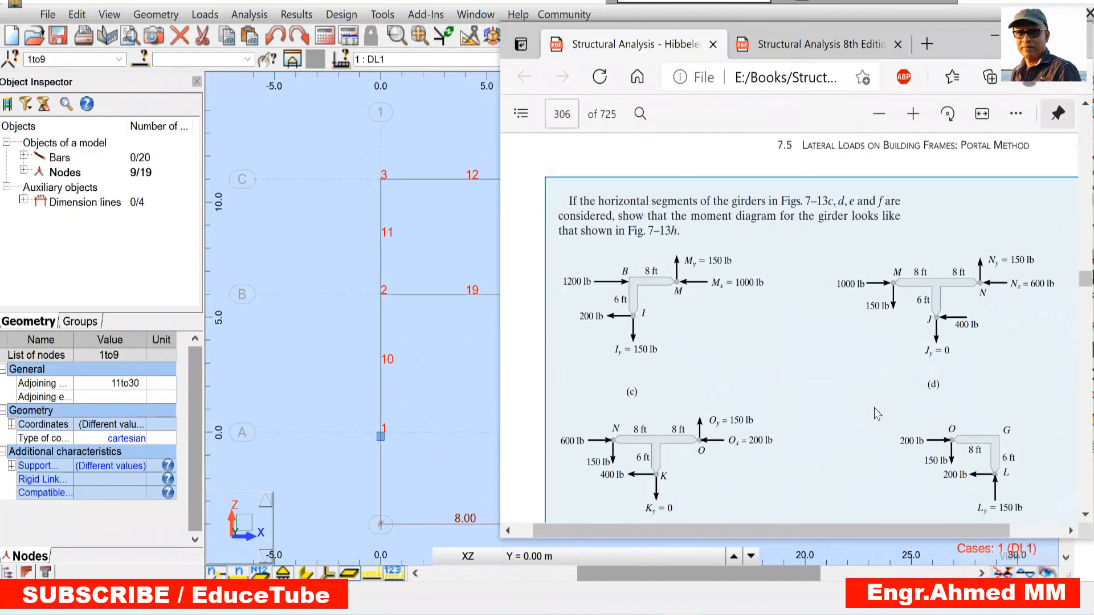
scroll(876, 413, "up", 10)
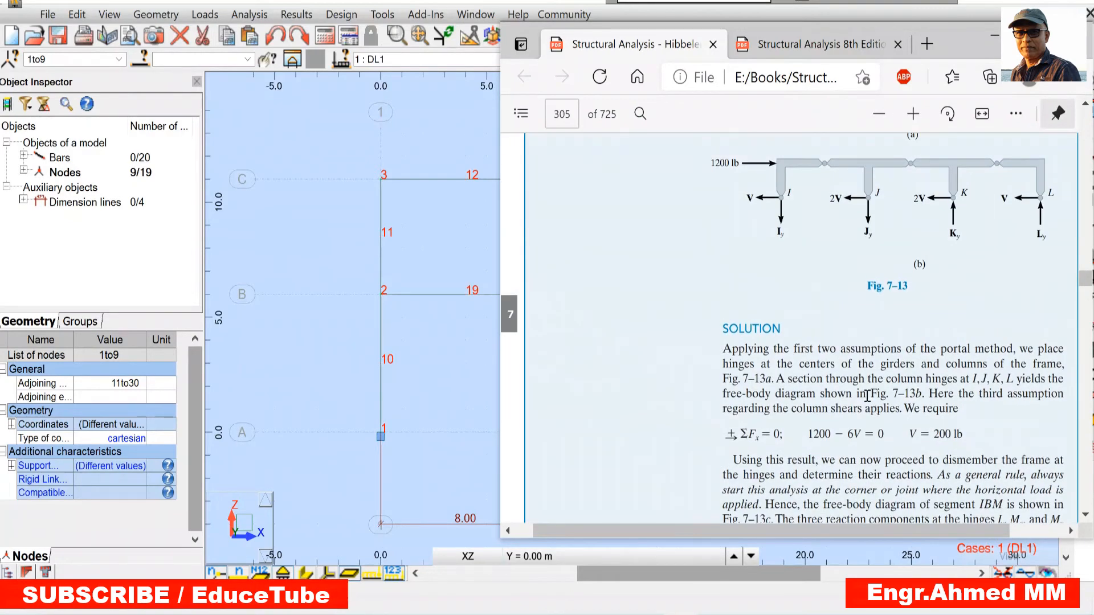
scroll(867, 396, "up", 1)
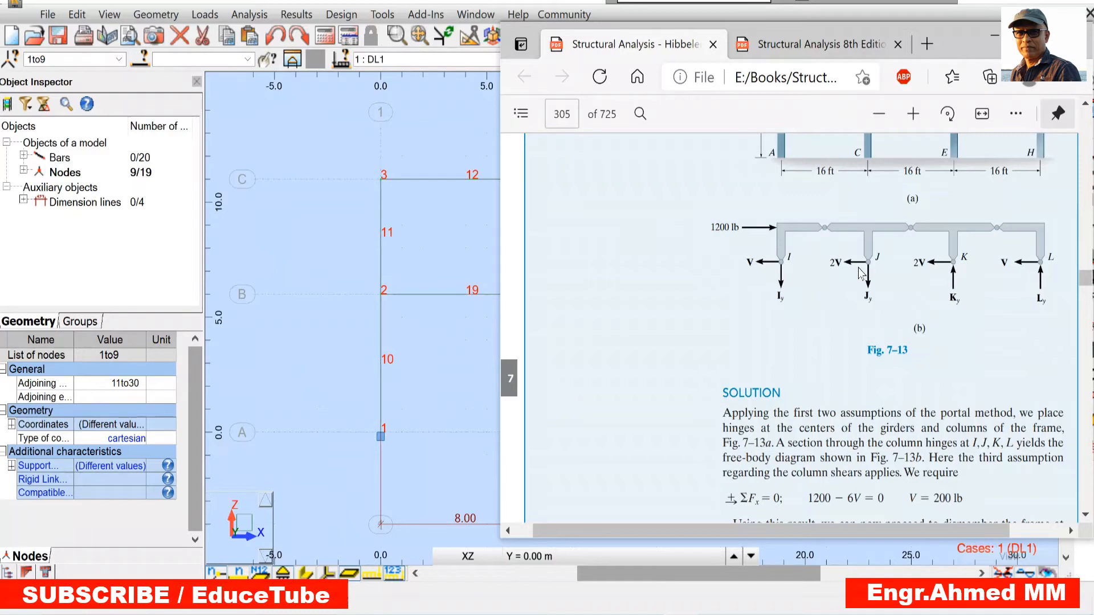
left_click(302, 256)
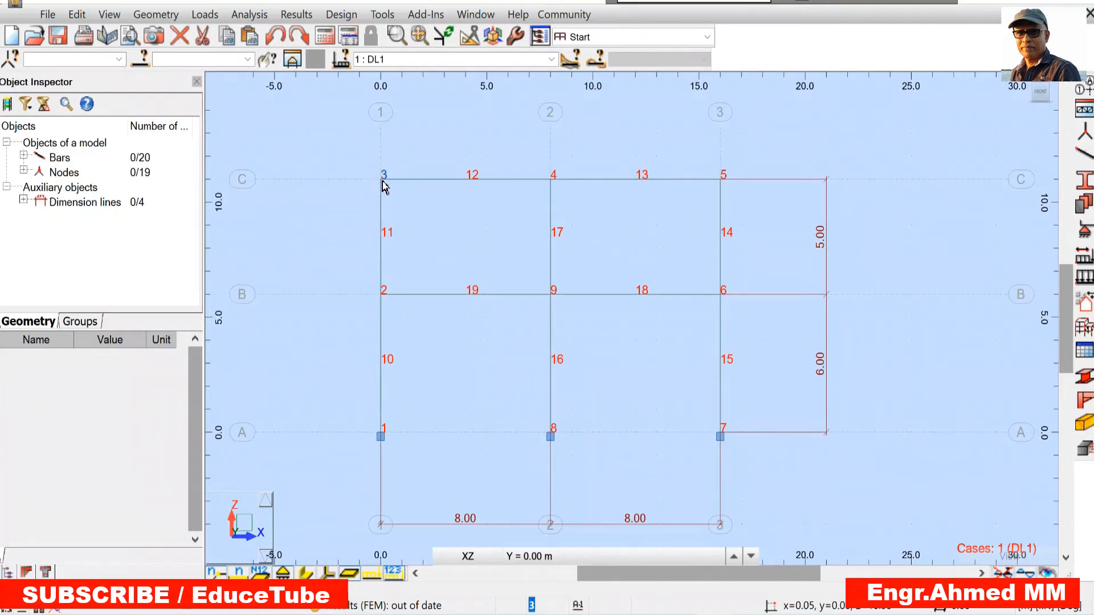
Display the load values and edit the DL1 nodal forces in the load table to FX=5.00 at node 3 and FX=7.50 at node 2
left_click(372, 576)
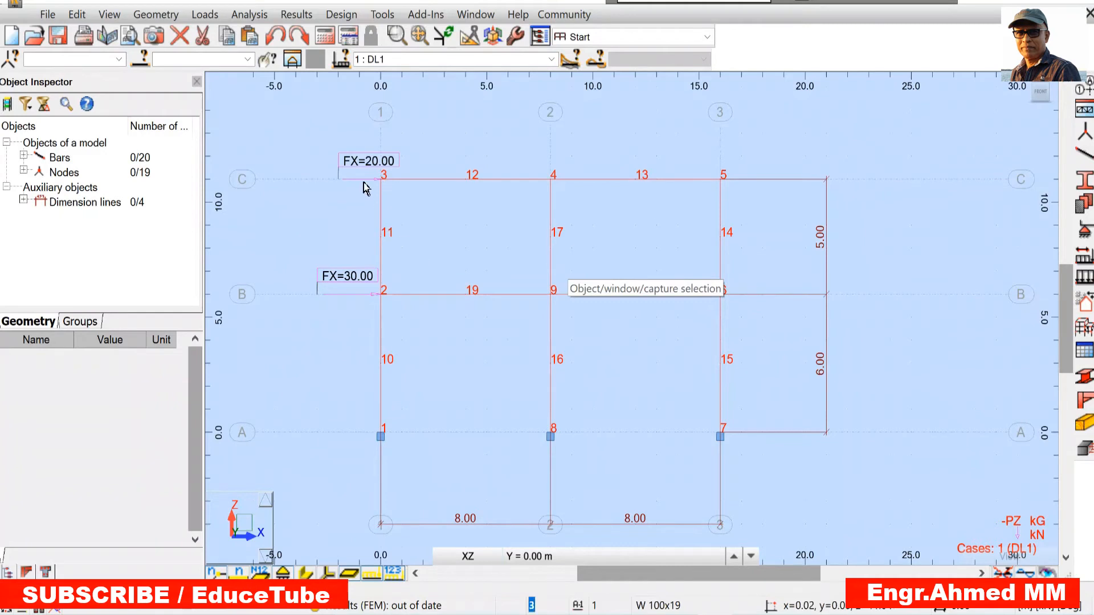
left_click(206, 16)
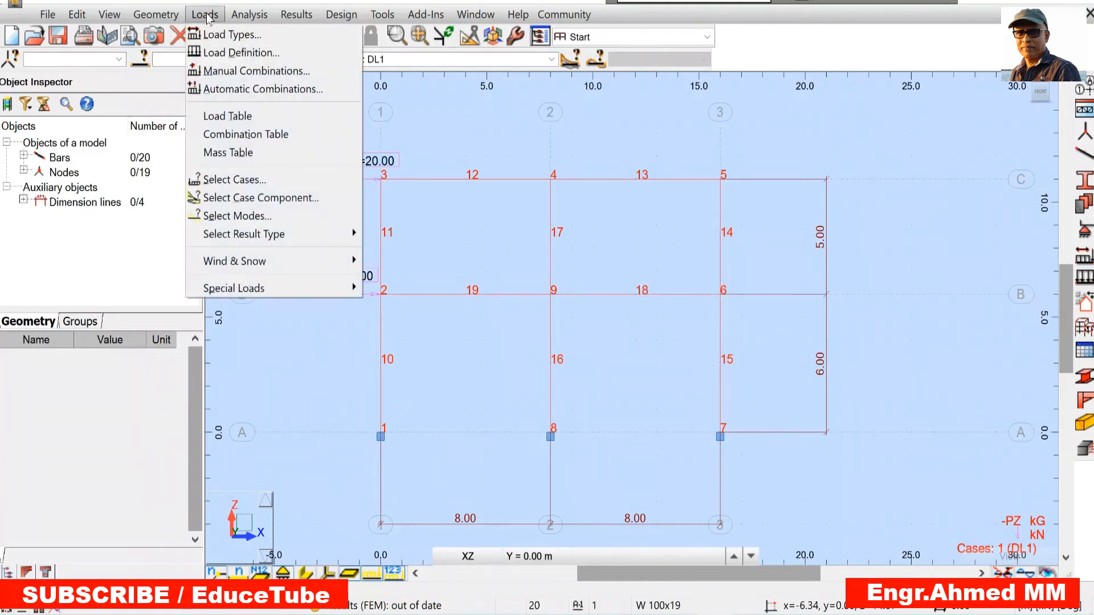
left_click(249, 118)
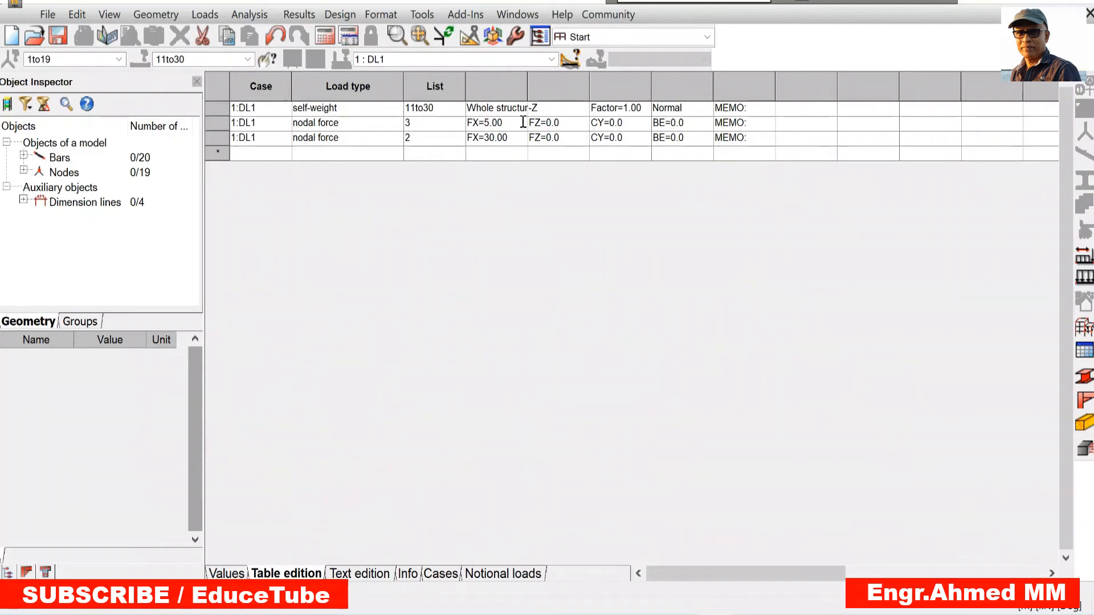
left_click(493, 136)
double_click(494, 137)
left_click(485, 138)
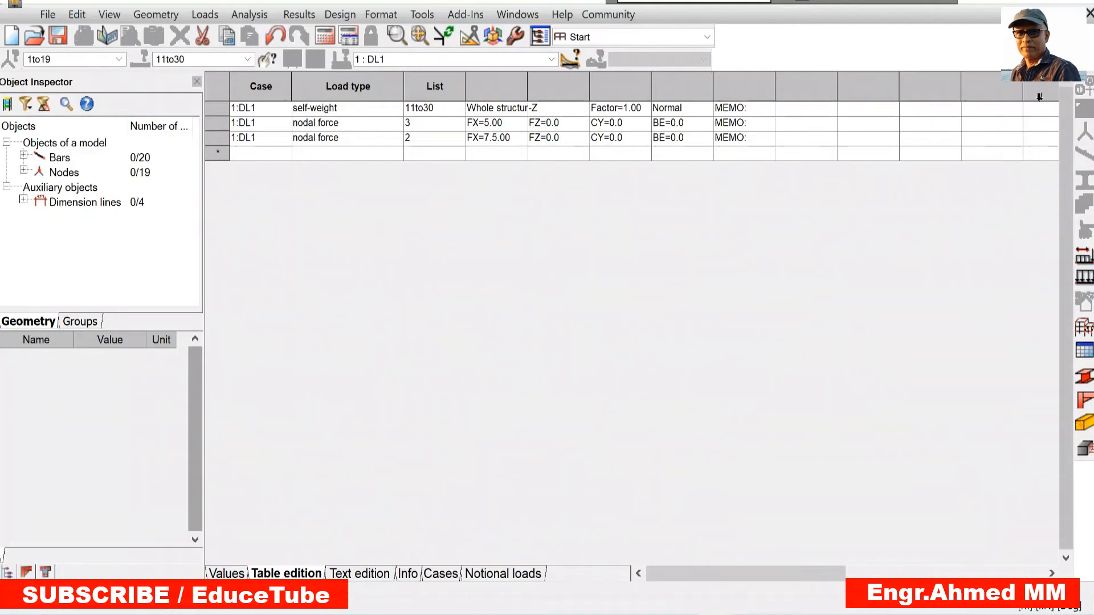
left_click(1088, 13)
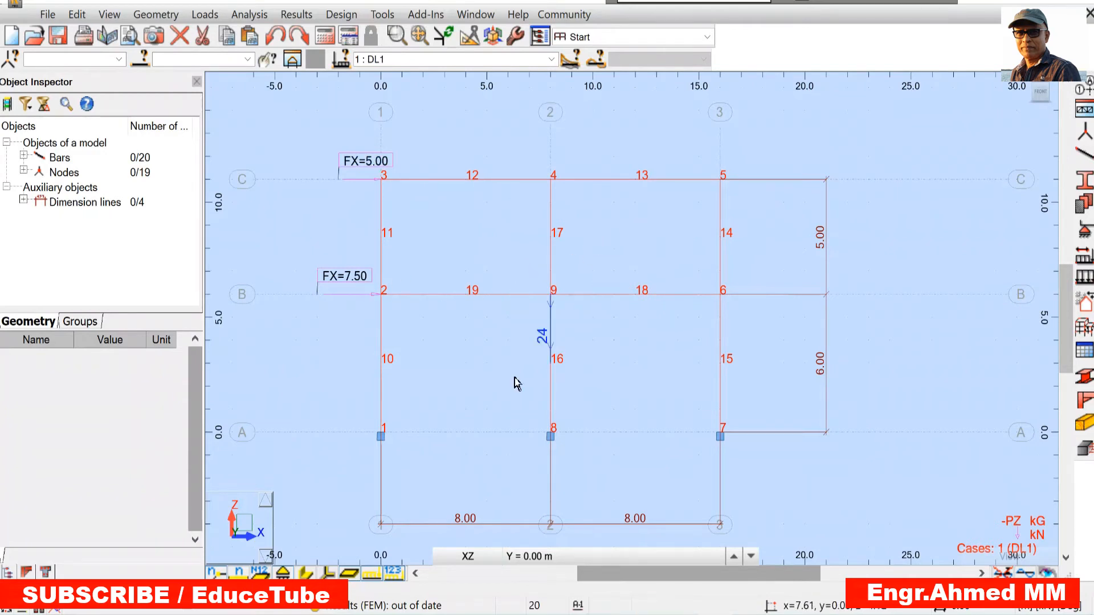
Hide the node numbers and add a 10 kN nodal force in X where level C meets column 2
left_click(215, 572)
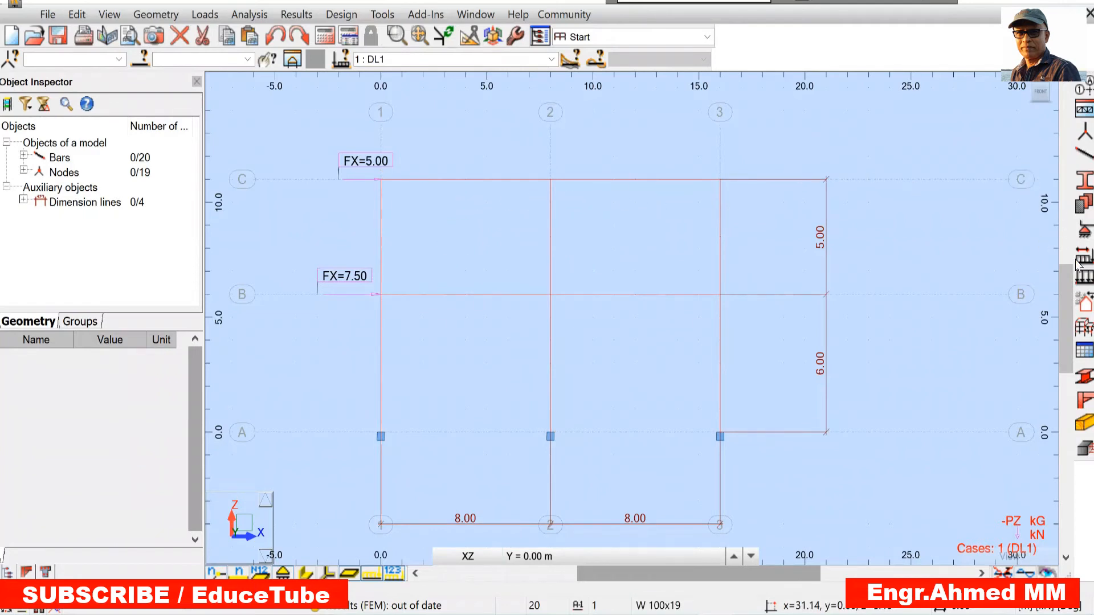
left_click(1081, 277)
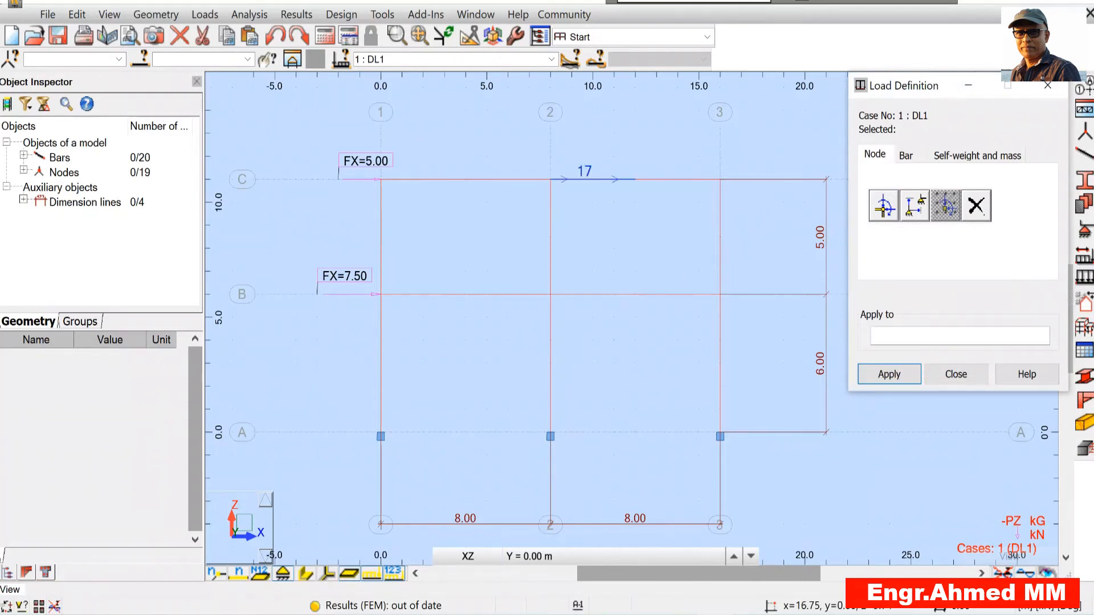
left_click(886, 208)
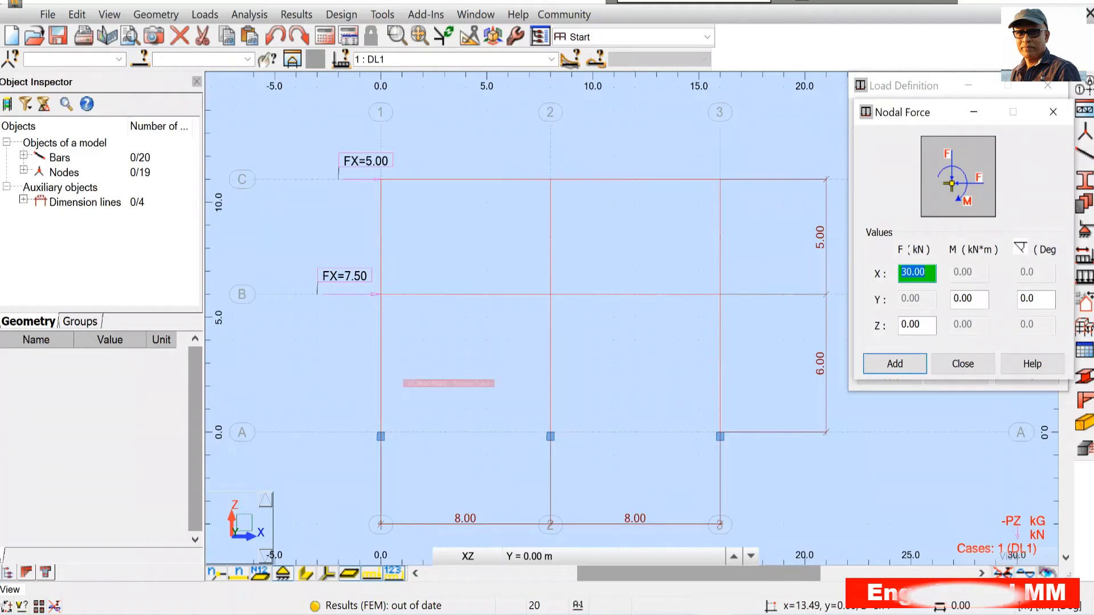
left_click(906, 271)
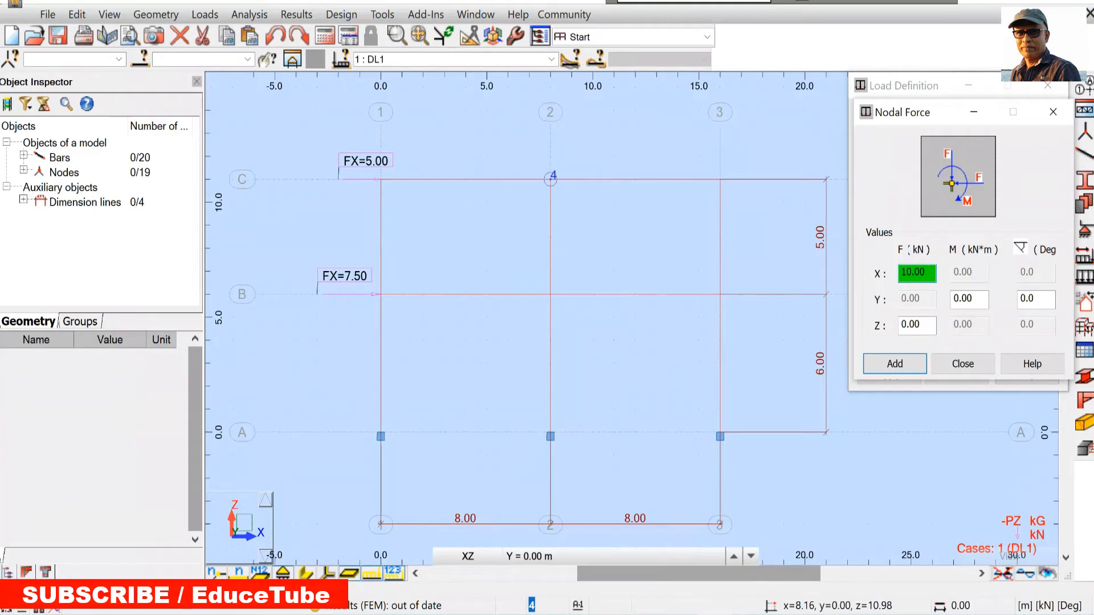
left_click(895, 364)
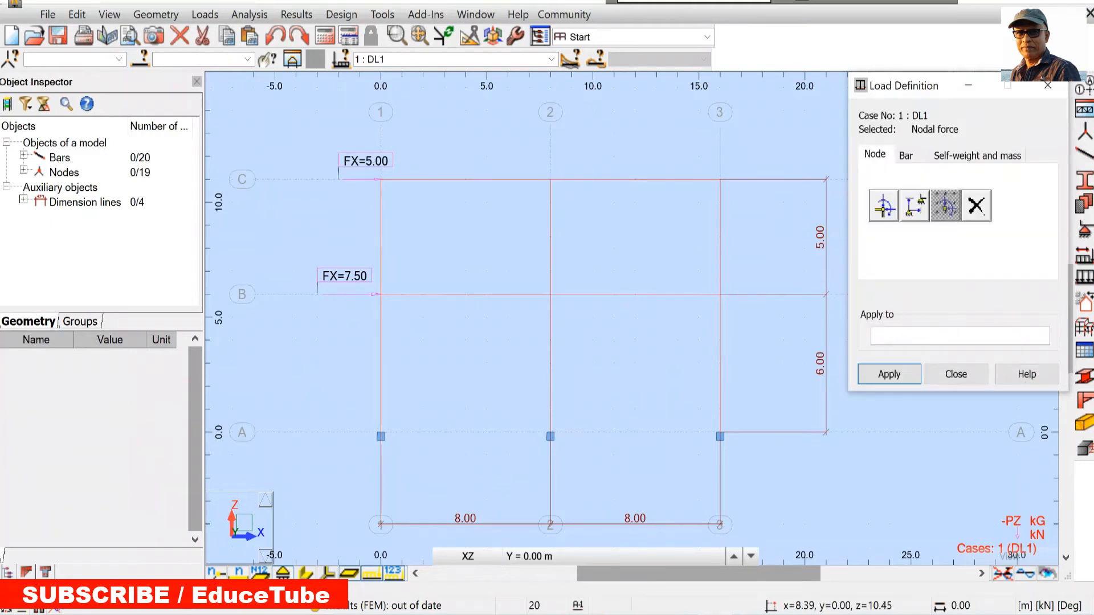
left_click(550, 178)
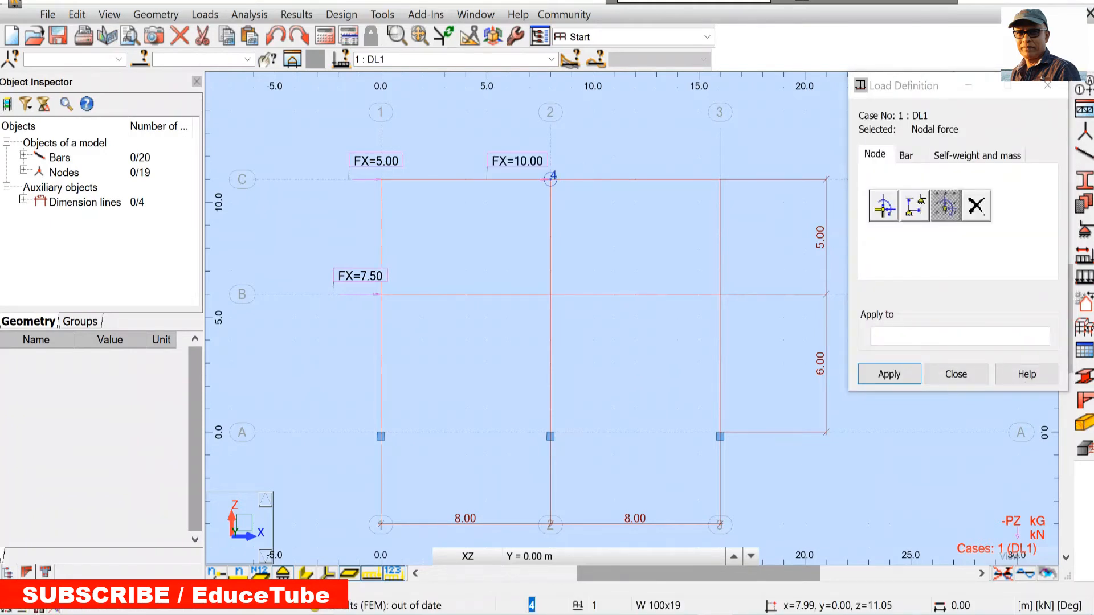
Add a 5 kN nodal force in X where level C meets column 3
left_click(884, 209)
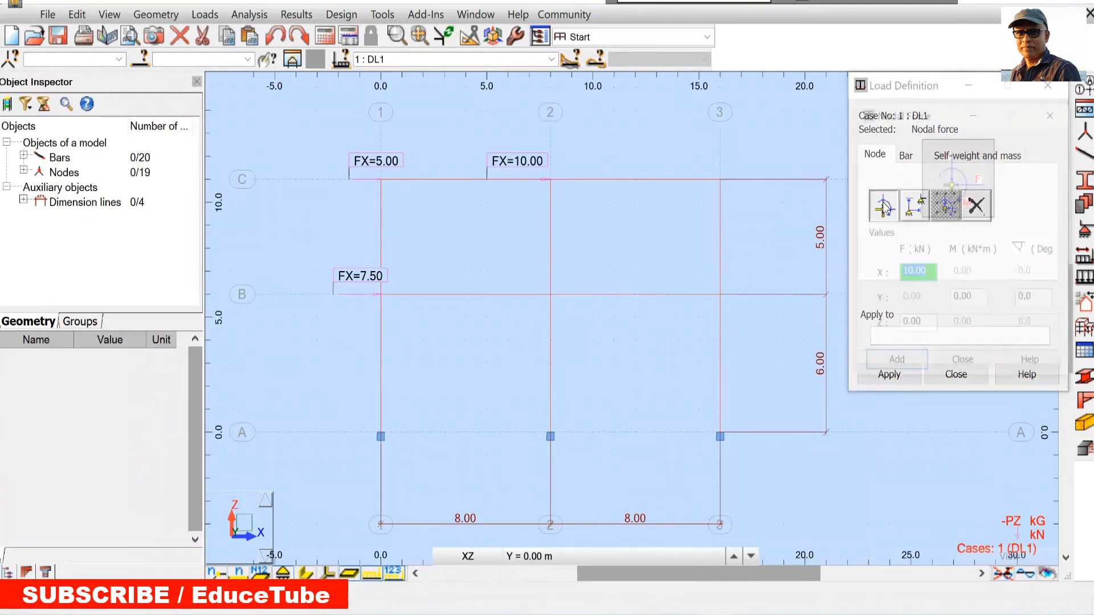
left_click(914, 274)
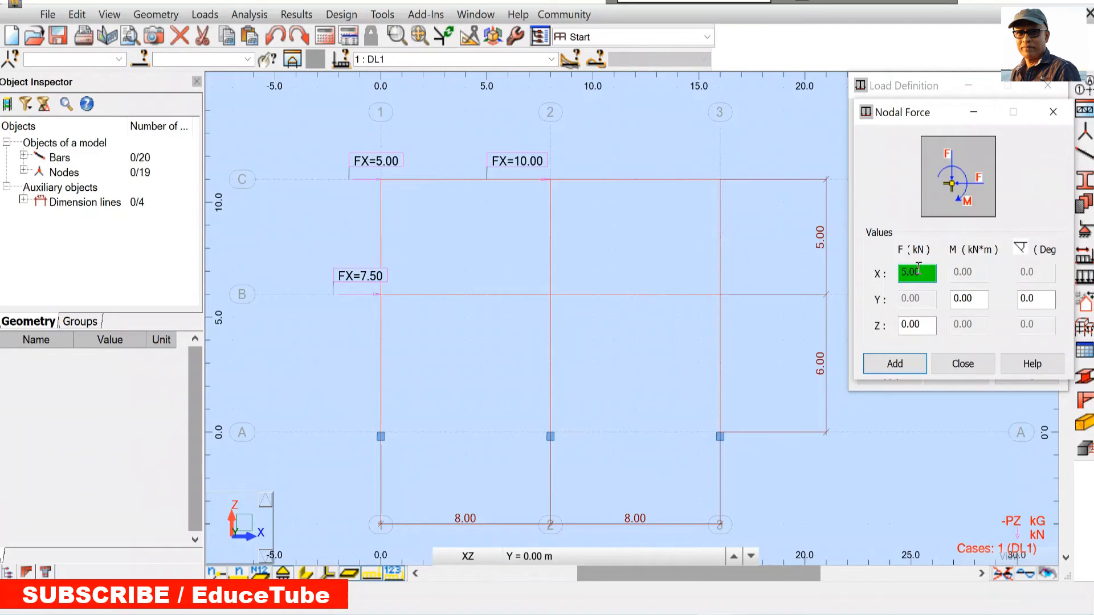
left_click(893, 364)
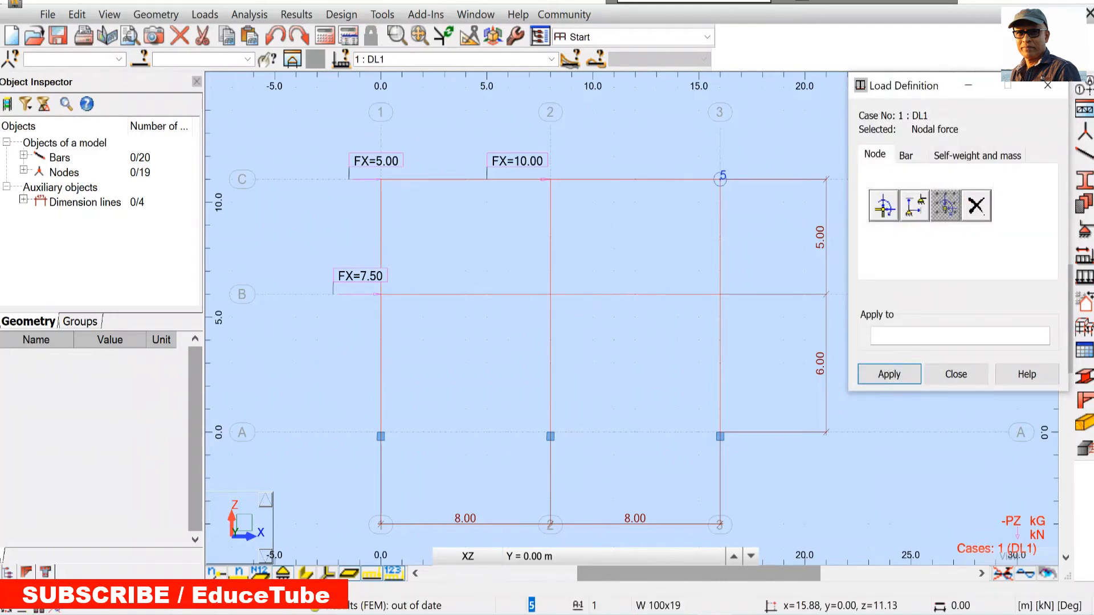
left_click(722, 177)
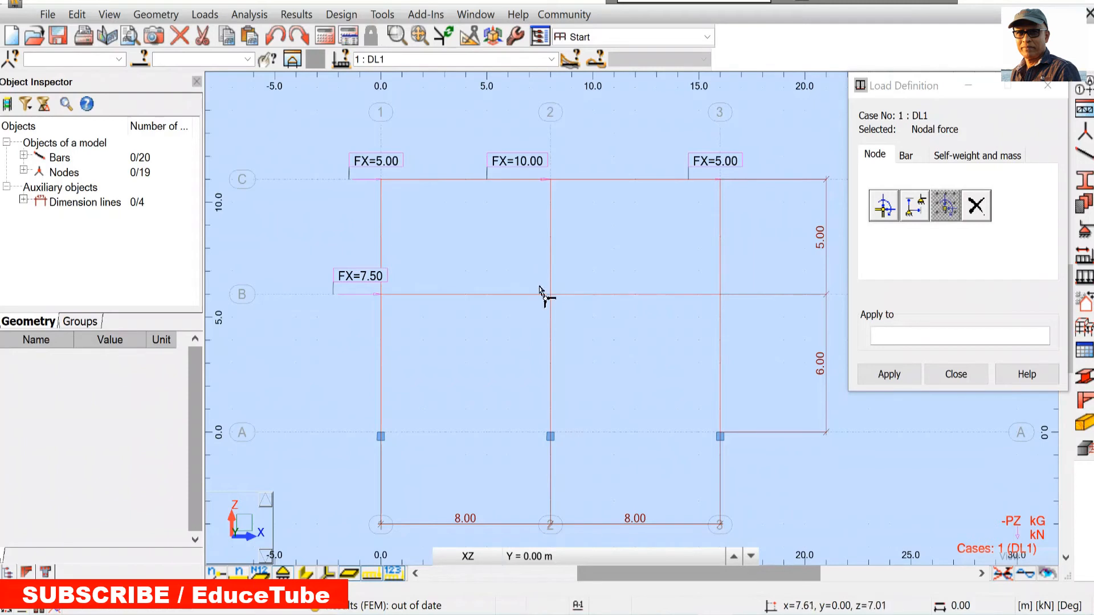
Add a 15 kN nodal force in X where level B meets column 2
left_click(882, 206)
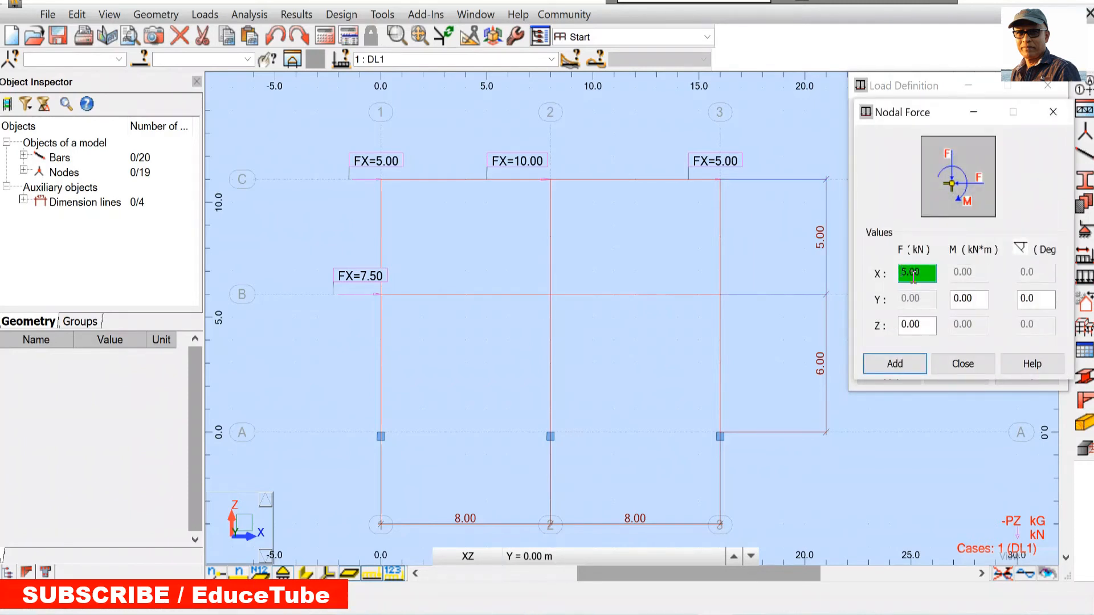
left_click(896, 363)
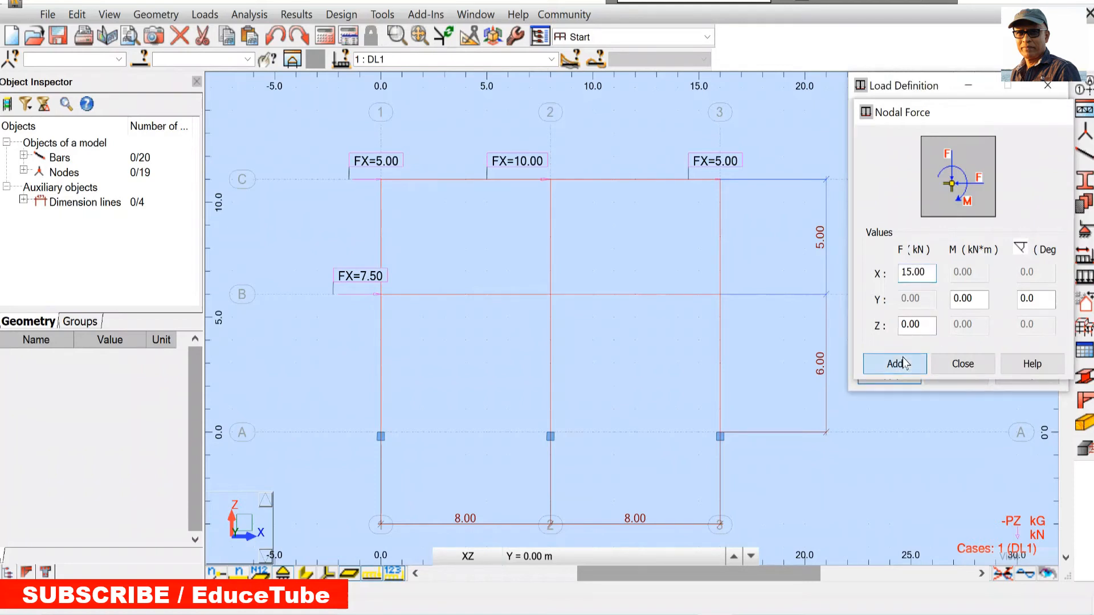
left_click(551, 294)
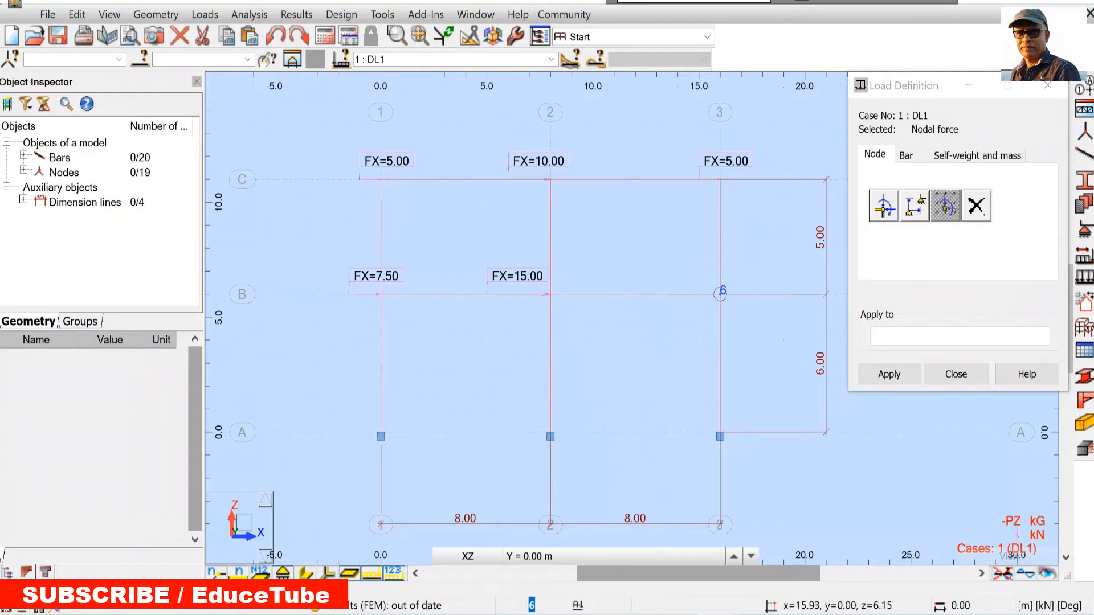
Add a 7.5 kN nodal force in X where level B meets column 3 and finish defining loads
left_click(884, 206)
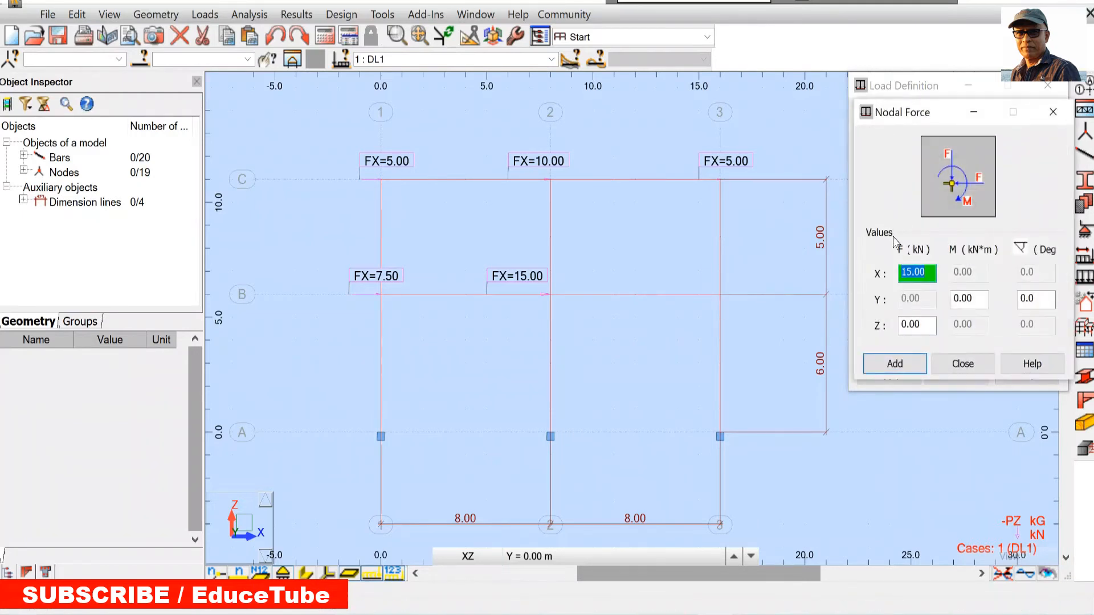
left_click(906, 272)
key("BackSpace")
left_click(895, 364)
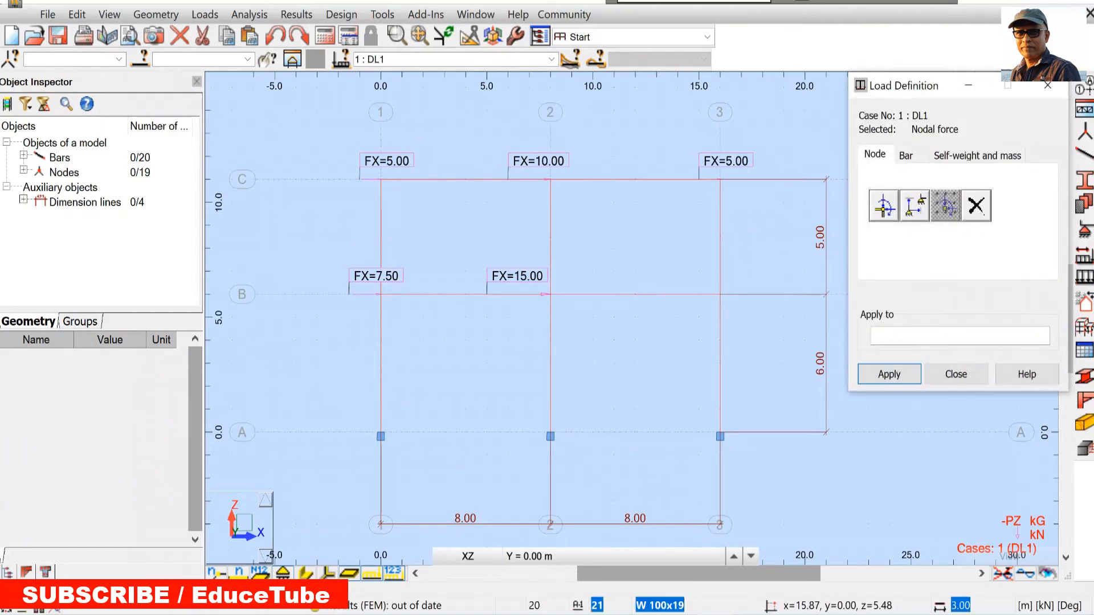
left_click(721, 292)
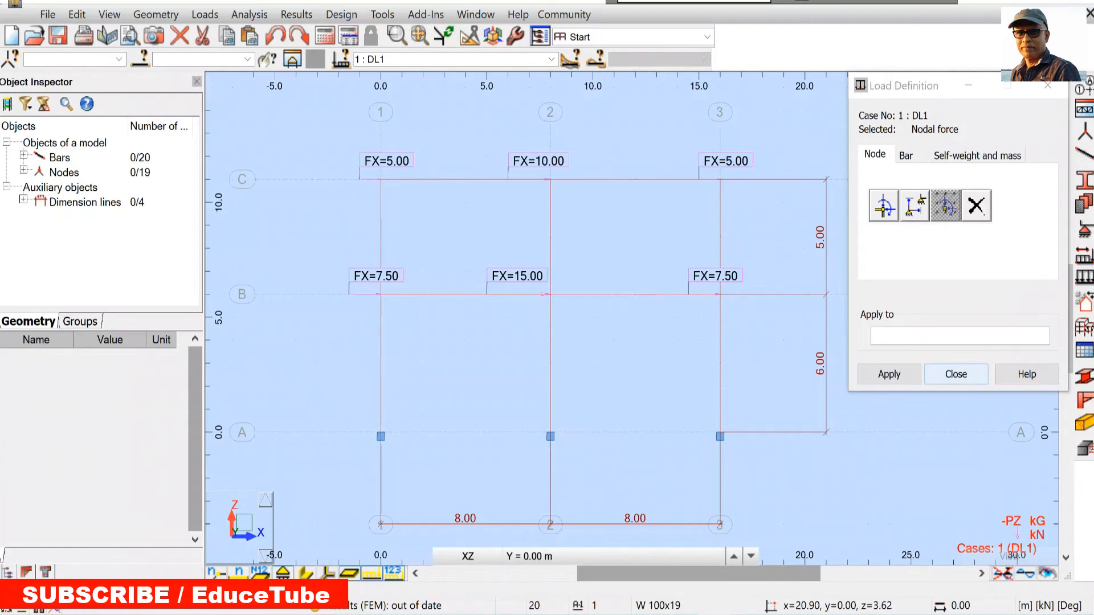
left_click(955, 374)
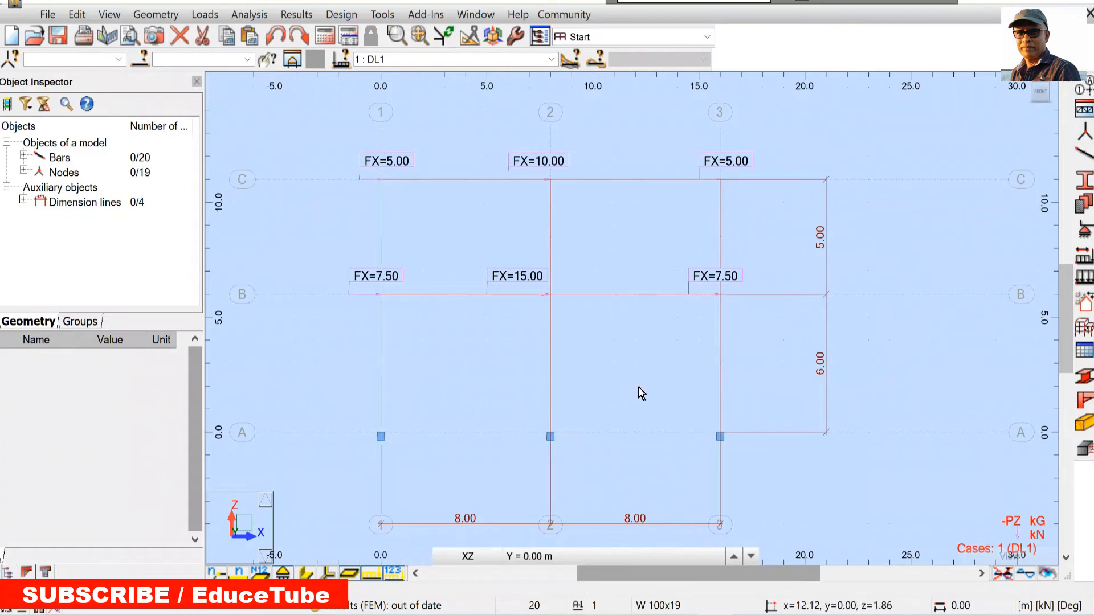
Run the structural calculation, ignoring all instability warnings, and dismiss the calculation messages
left_click(325, 37)
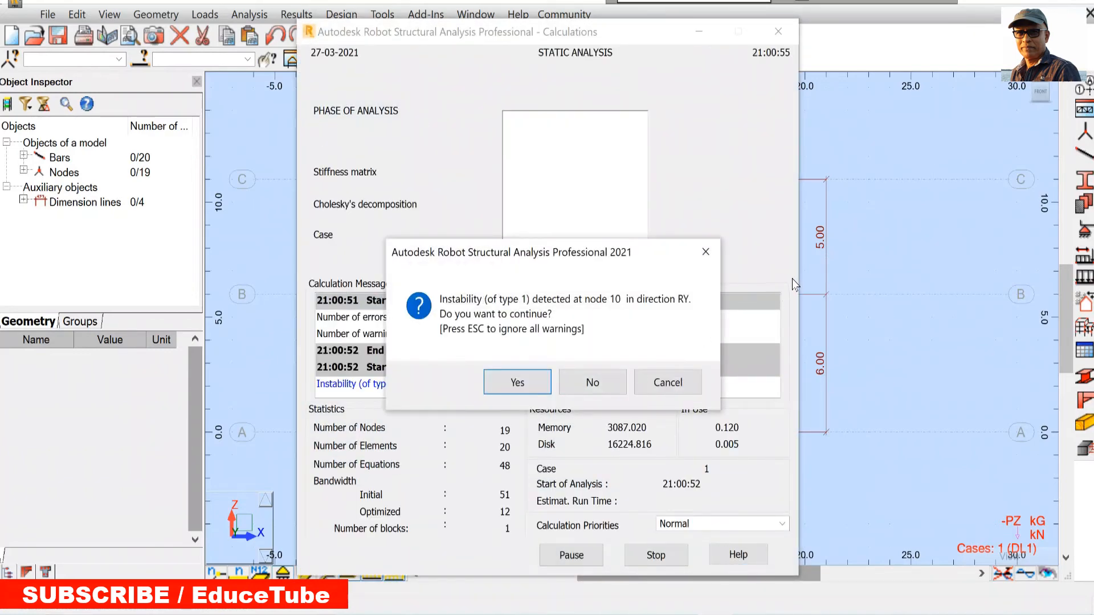
key("Escape")
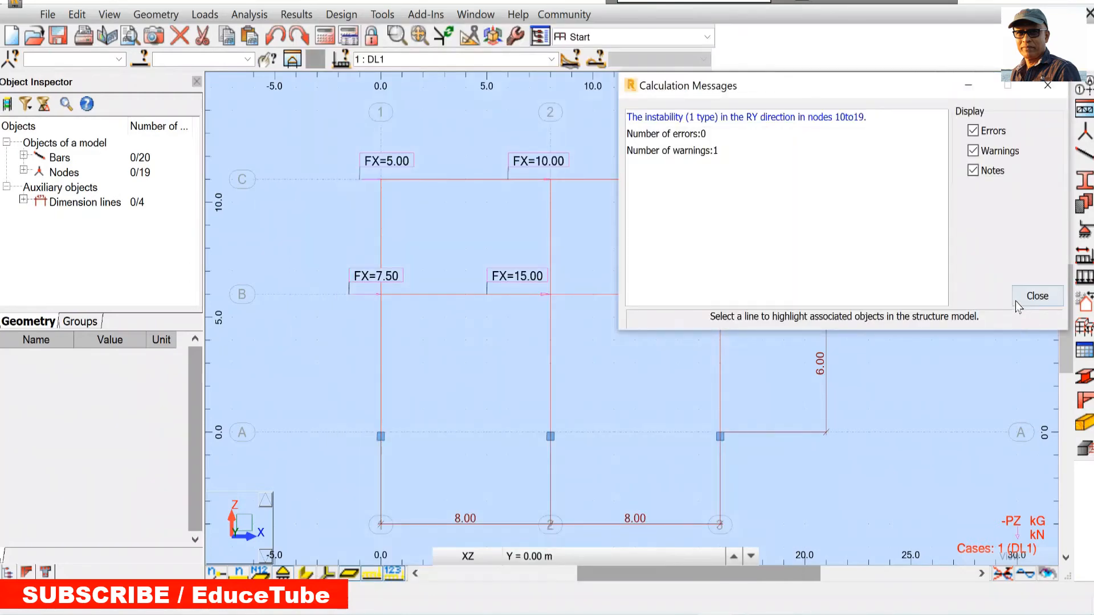
left_click(1027, 301)
left_click(1022, 295)
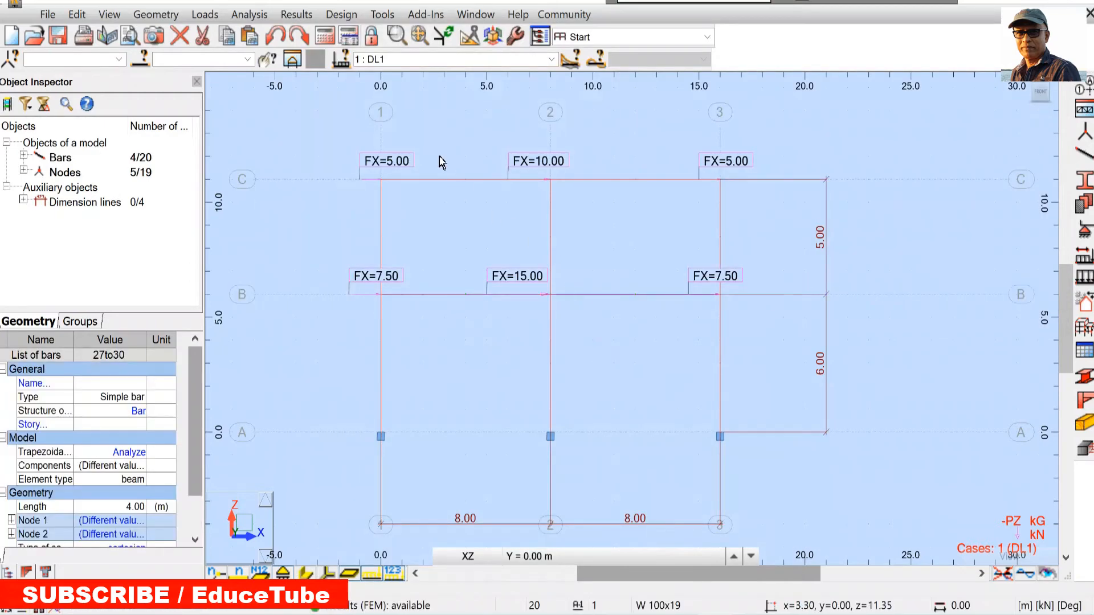
Hide the load symbols and their values on the frame
scroll(501, 193, "down", 1)
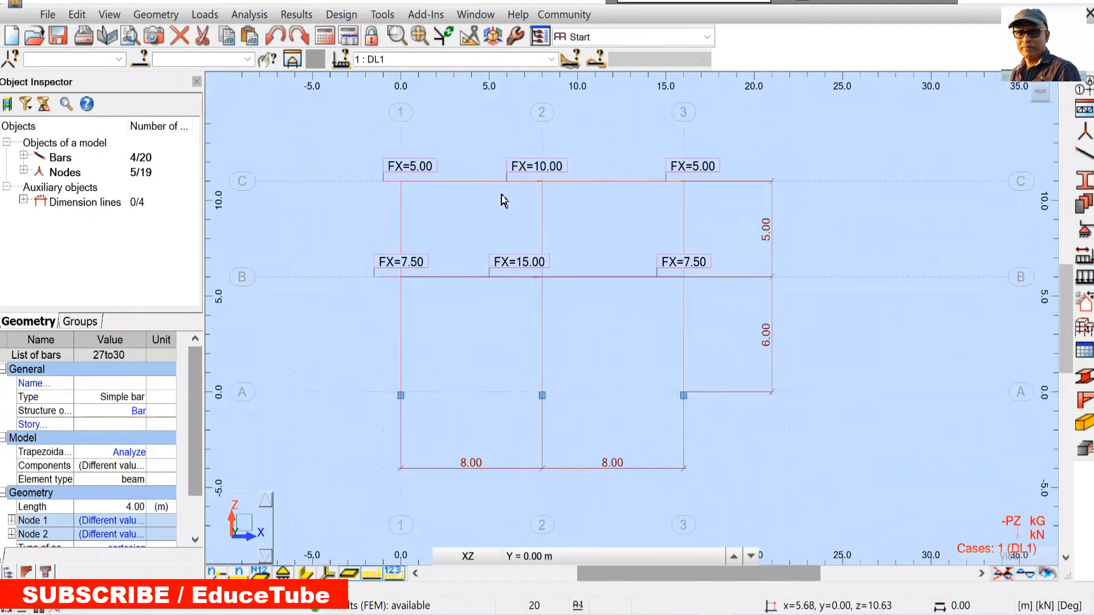
scroll(501, 201, "down", 1)
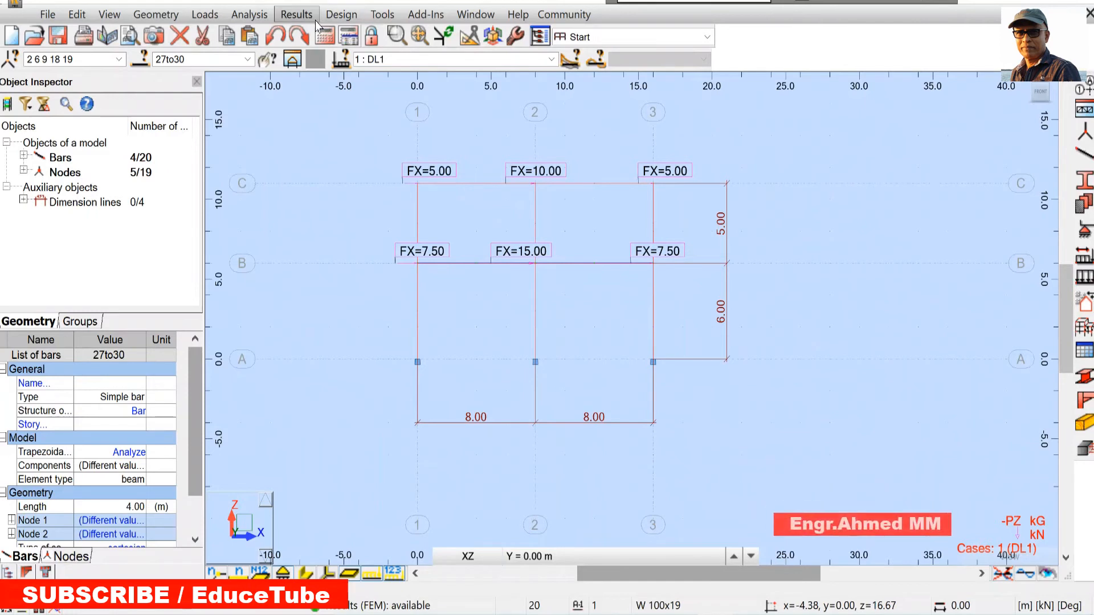
left_click(374, 572)
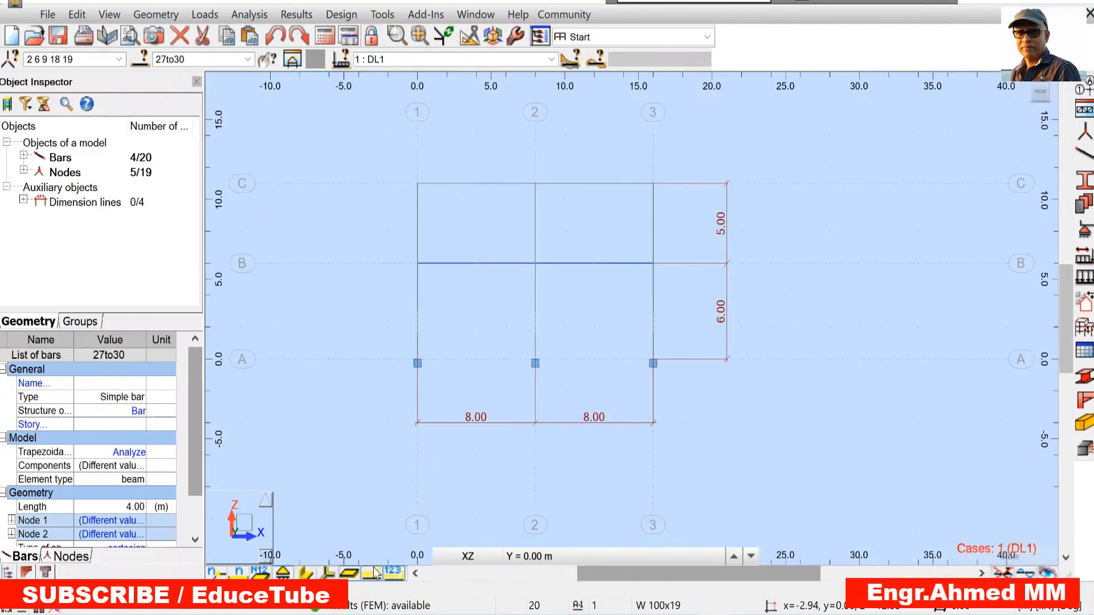
Display the FX and FZ support reactions with text descriptions, clear the selection and inspect the reactions at the three column bases
left_click(296, 15)
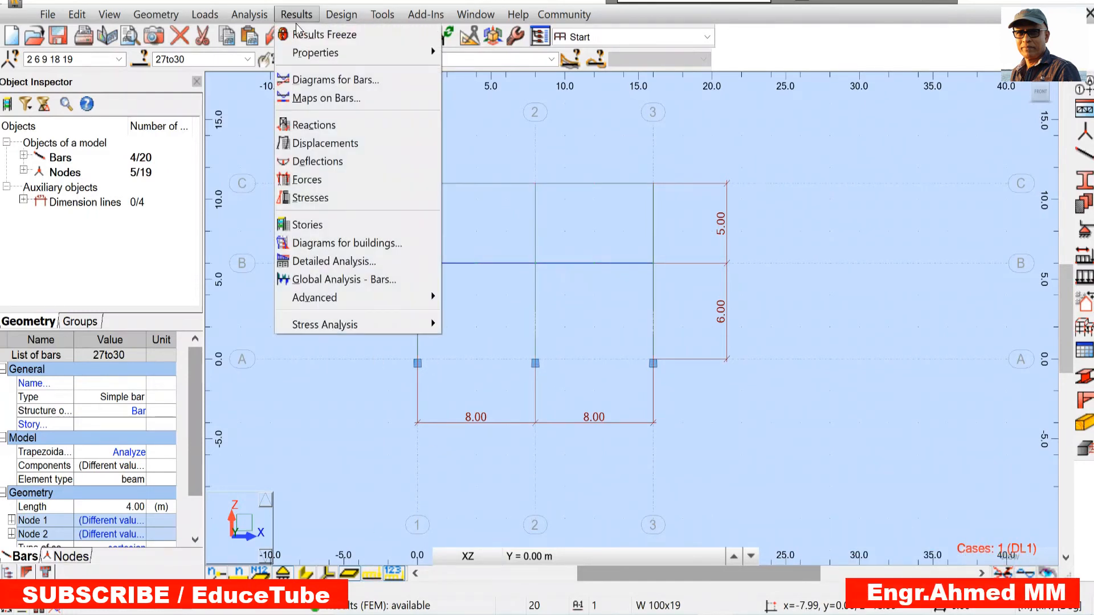
left_click(333, 80)
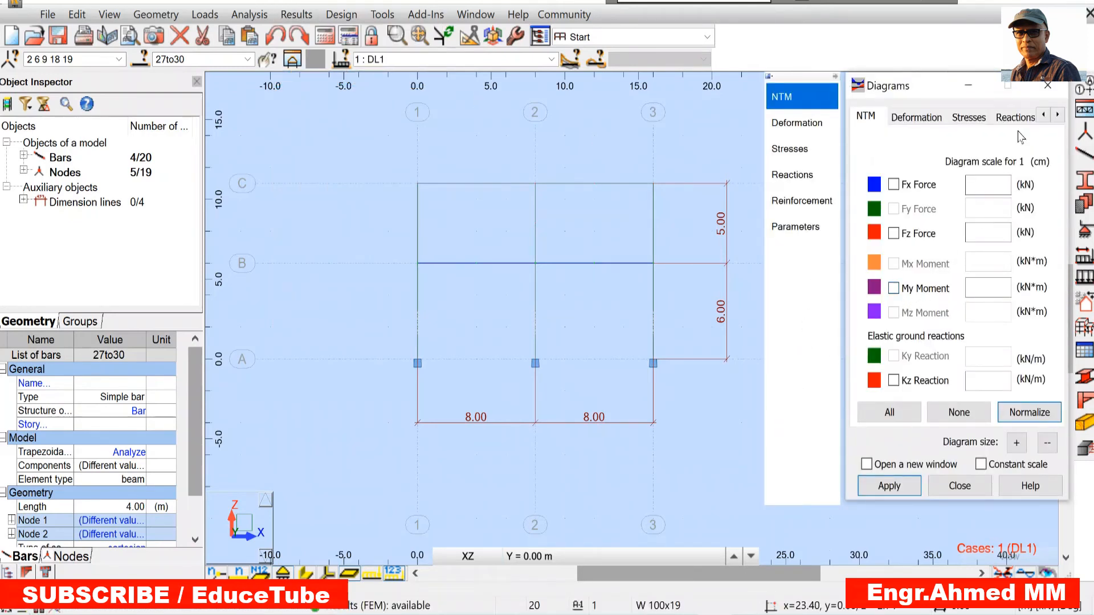
left_click(1023, 119)
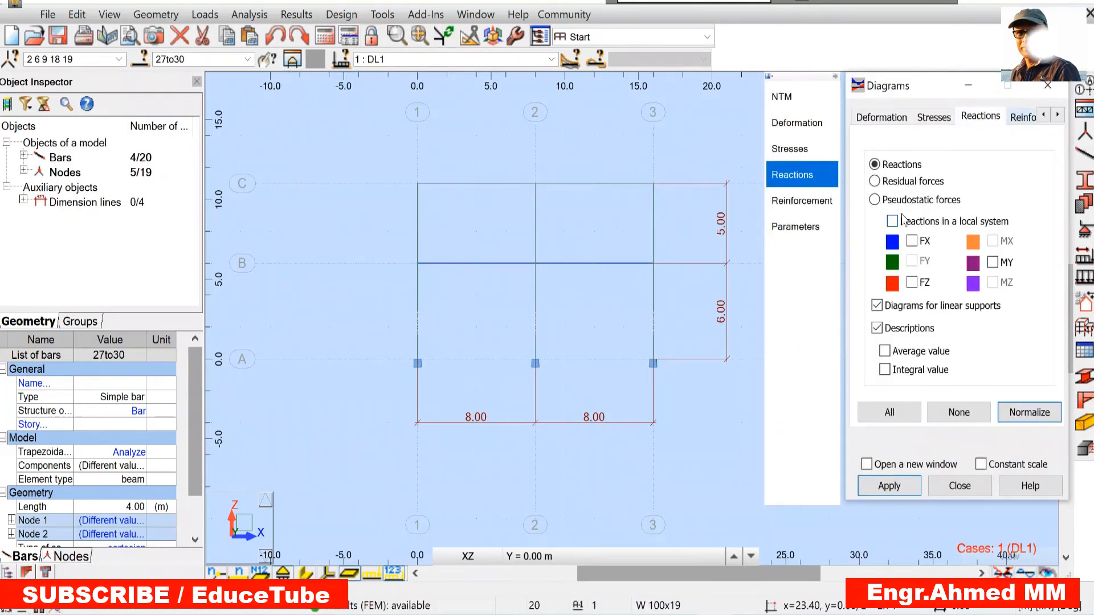
left_click(912, 242)
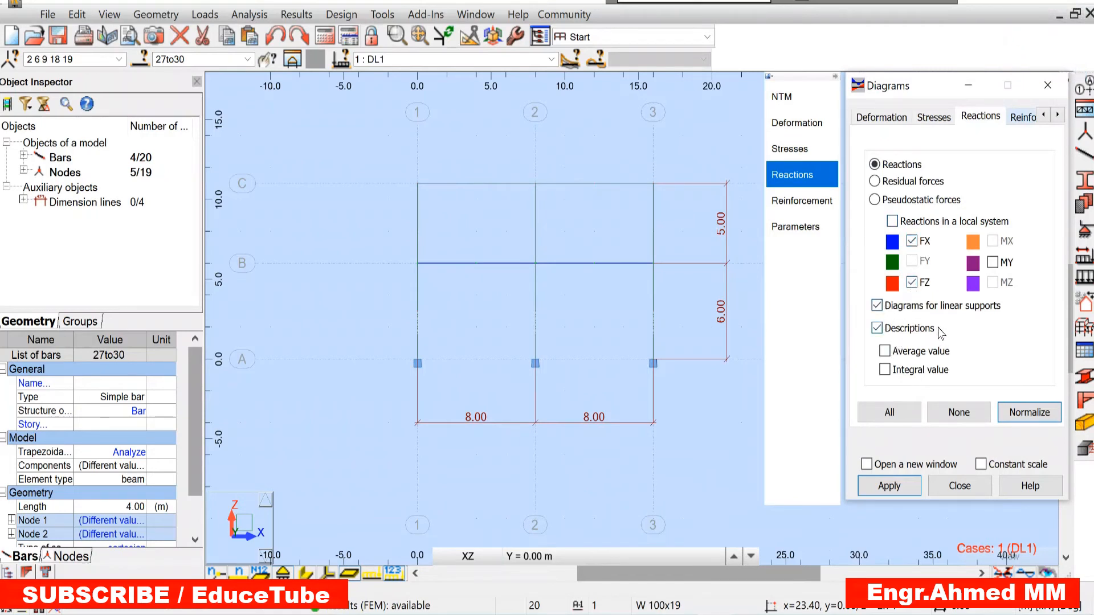
left_click(1058, 116)
left_click(1058, 115)
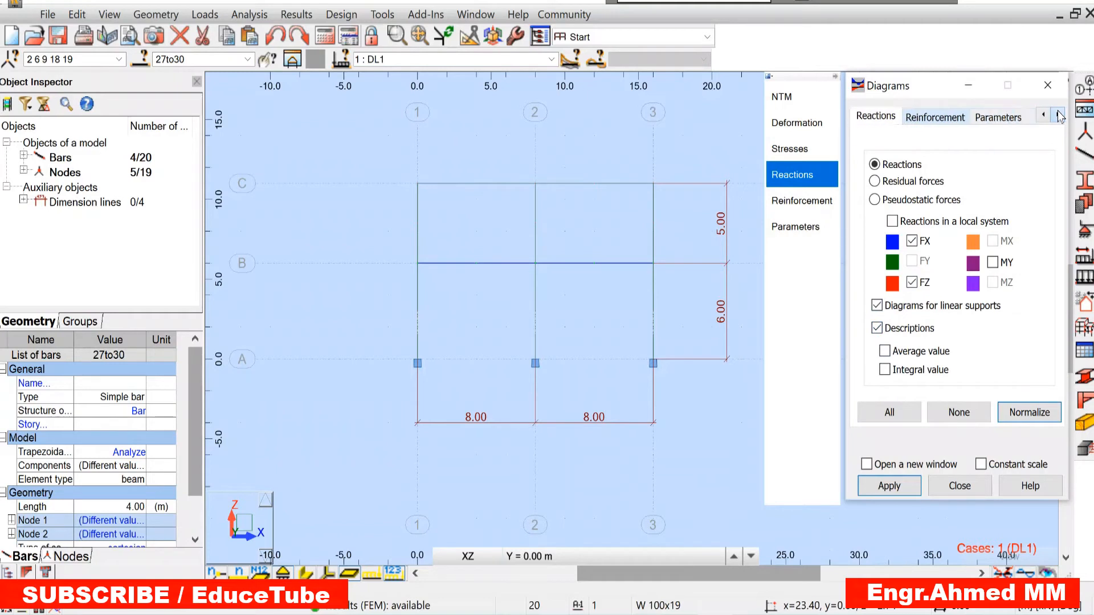
left_click(1003, 117)
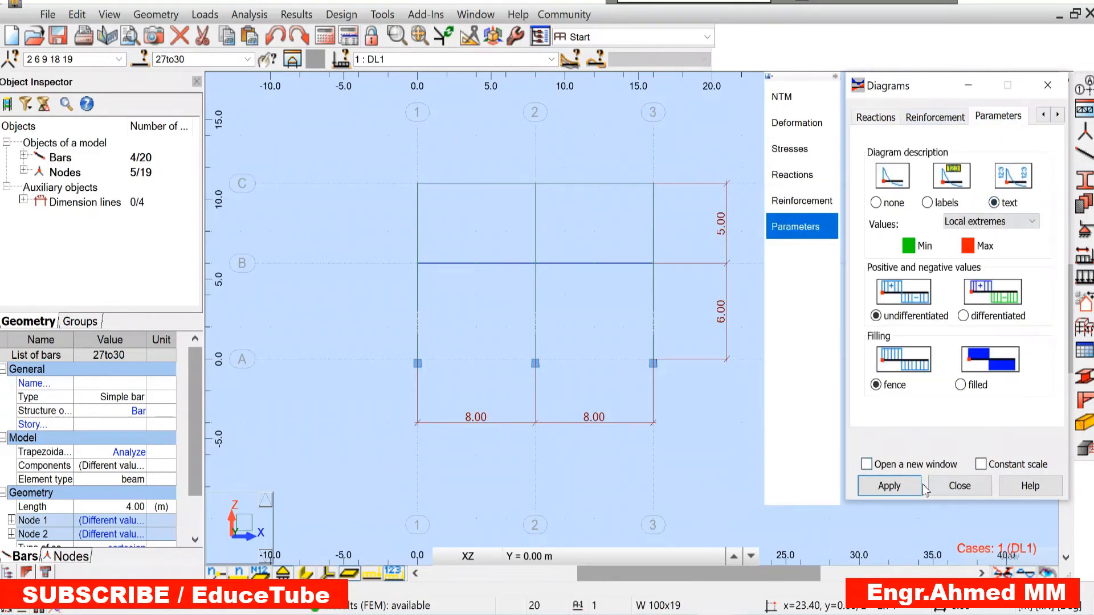
left_click(903, 490)
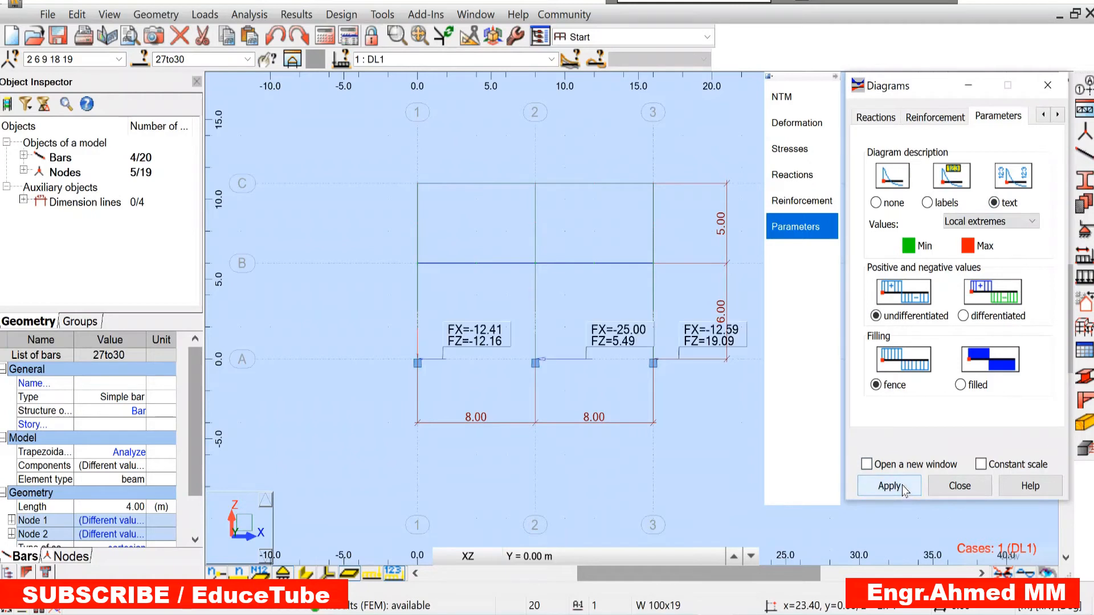
left_click(971, 486)
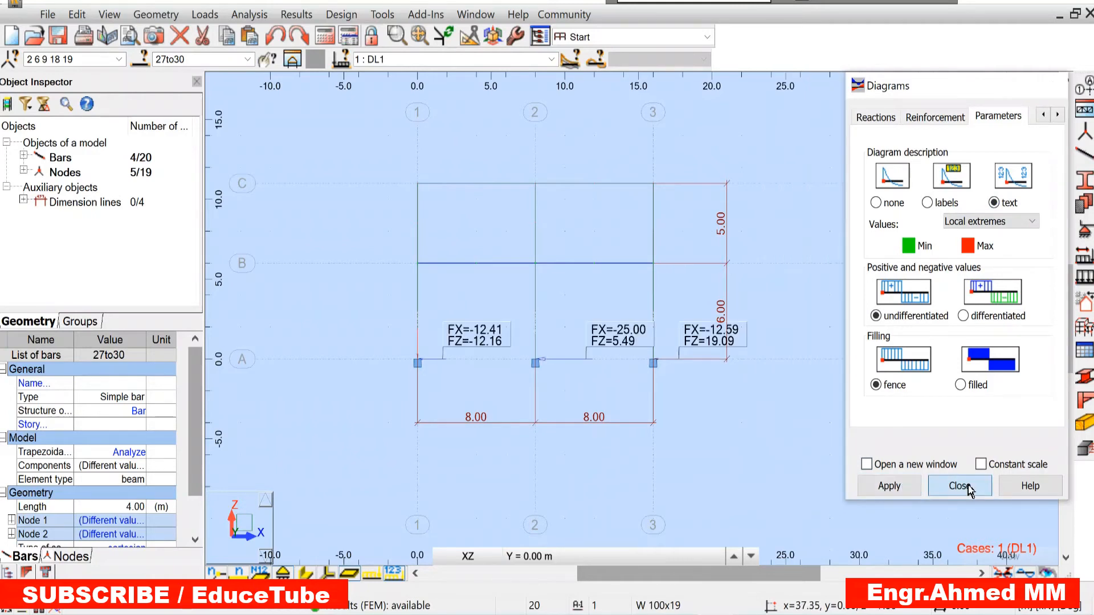
scroll(688, 359, "up", 1)
scroll(687, 359, "up", 1)
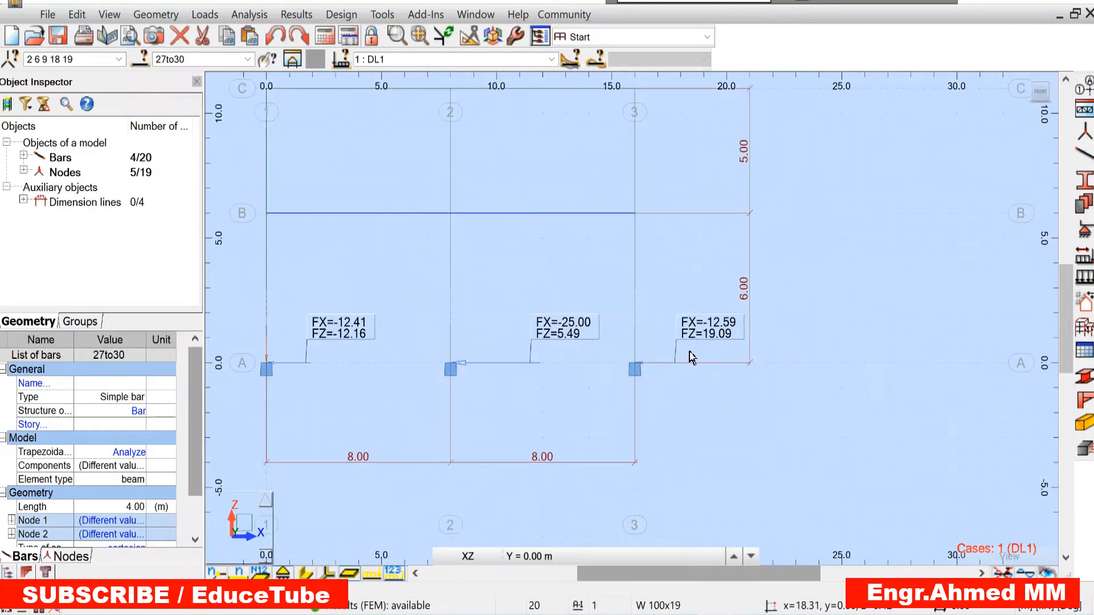
left_click(870, 240)
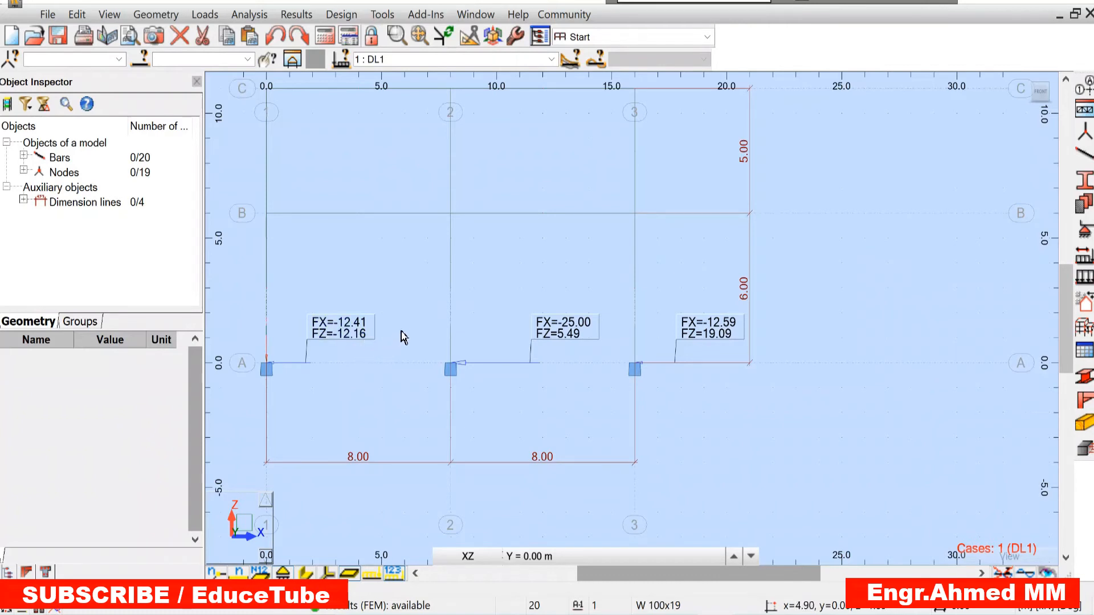
scroll(720, 366, "down", 1)
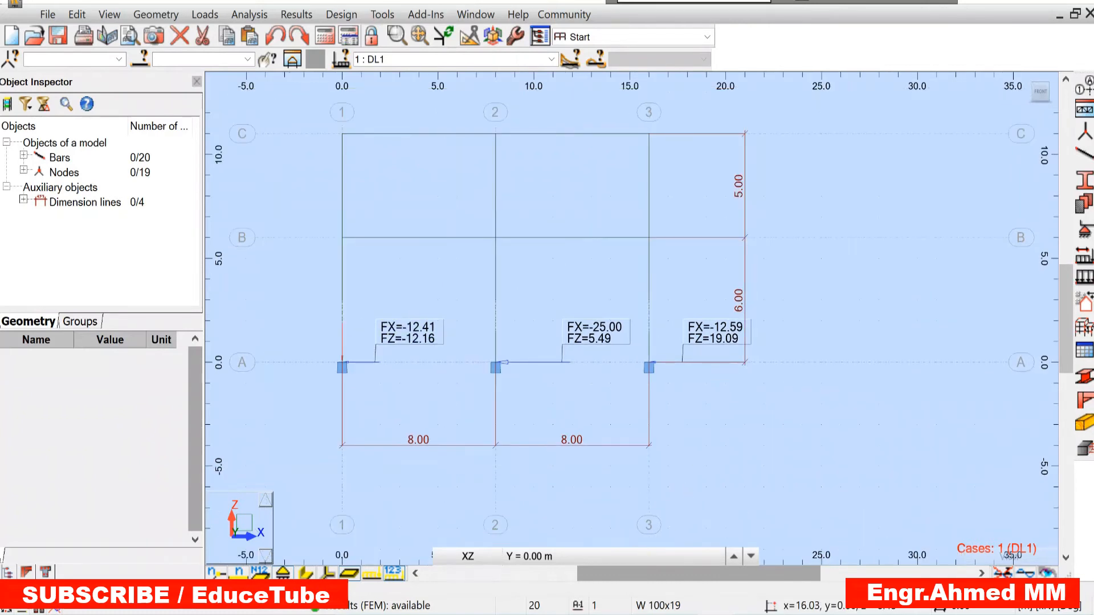
Switch to the Hibbeler Structural Analysis PDF in Edge and review Example 7.6's frame, portal-method solution and segment free-body diagrams for comparison
mouse_move(680, 611)
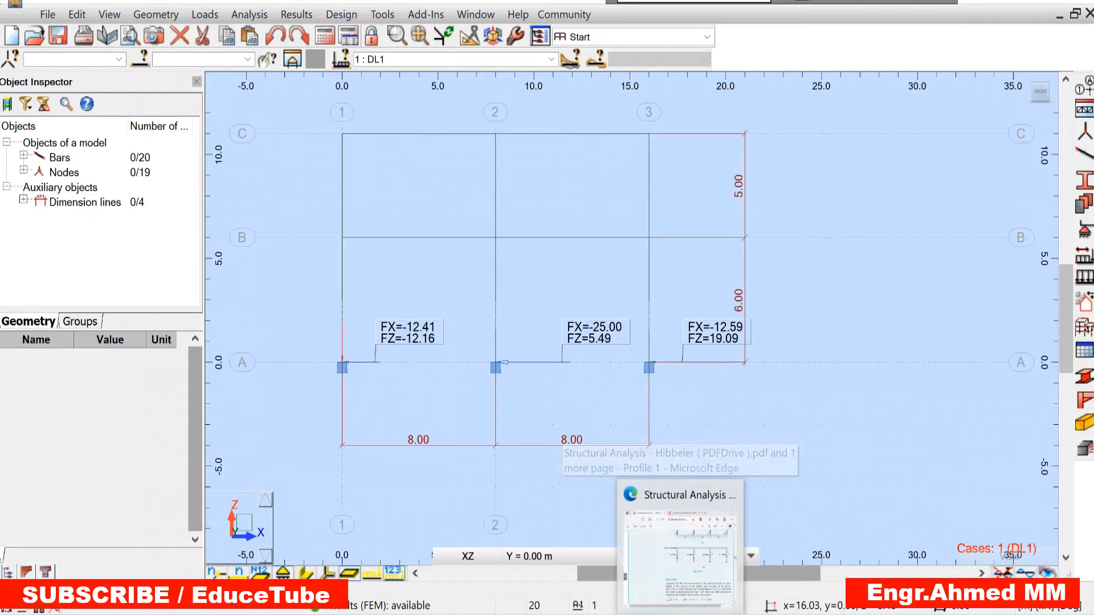
left_click(680, 555)
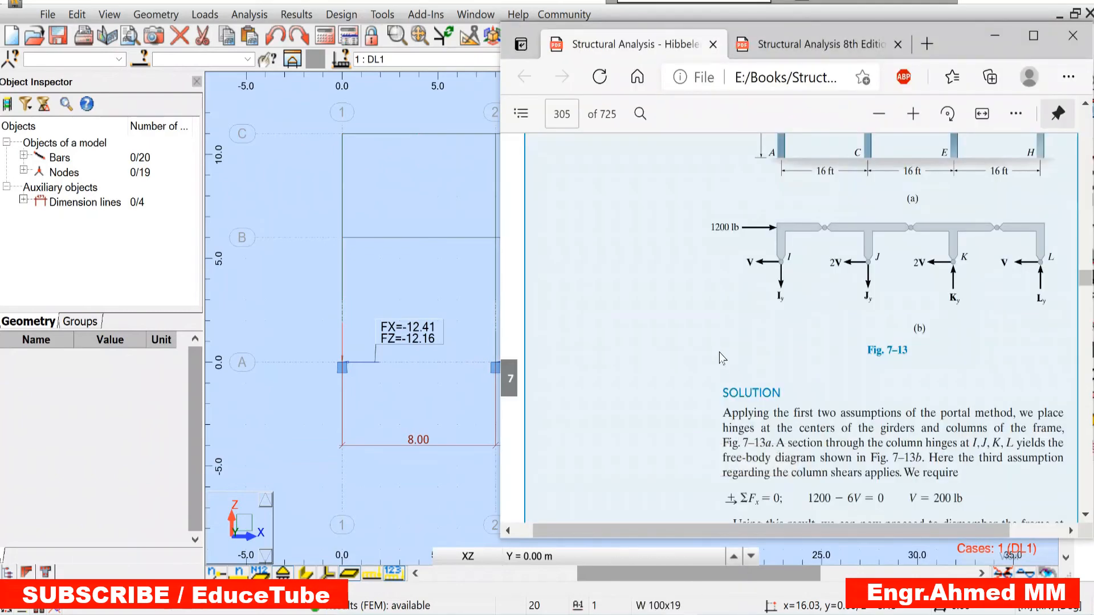
scroll(720, 358, "down", 12)
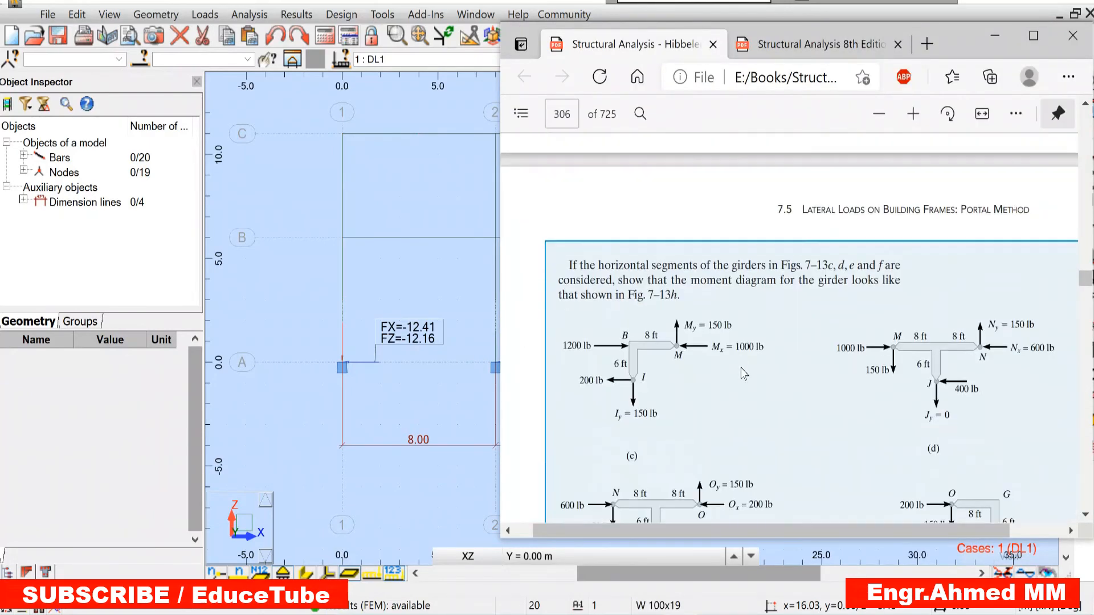
scroll(743, 374, "down", 10)
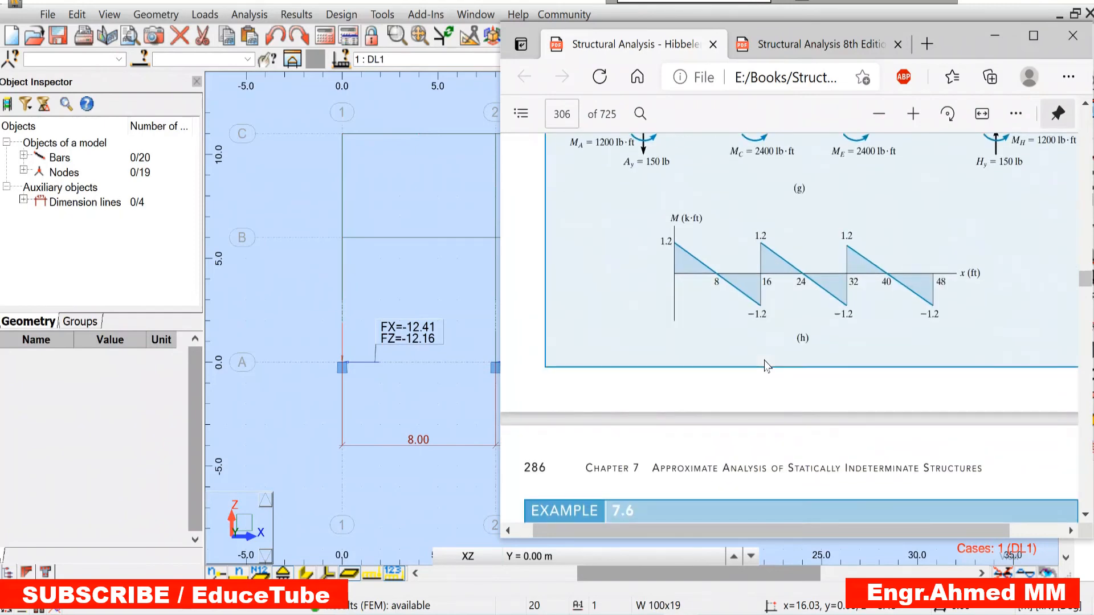
scroll(770, 356, "up", 3)
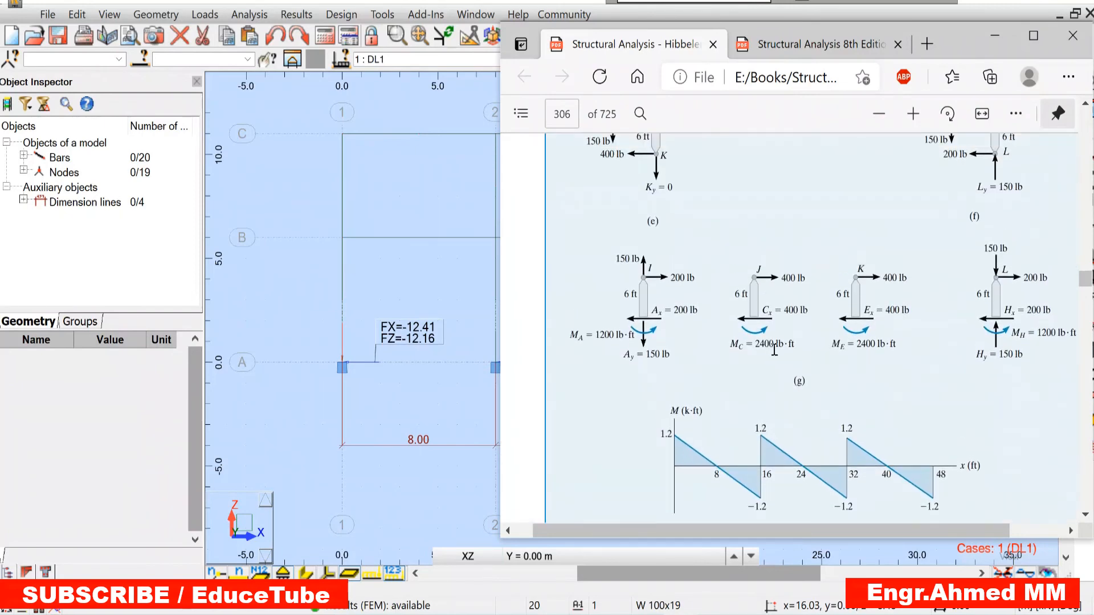
scroll(814, 359, "down", 10)
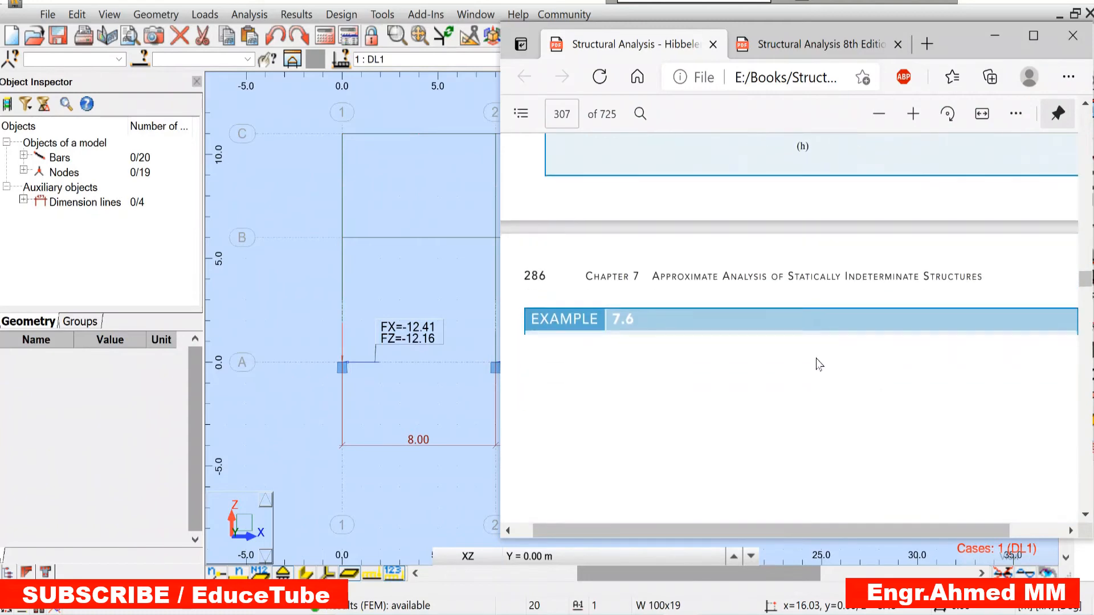
scroll(818, 363, "up", 1)
scroll(817, 360, "down", 7)
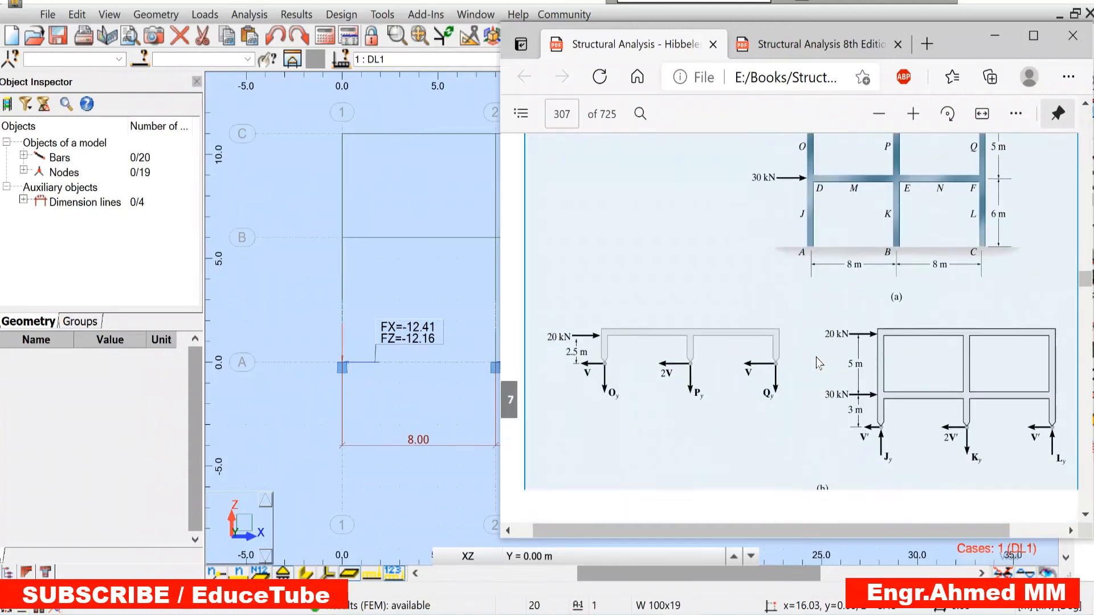
scroll(817, 357, "down", 1)
scroll(826, 357, "up", 5)
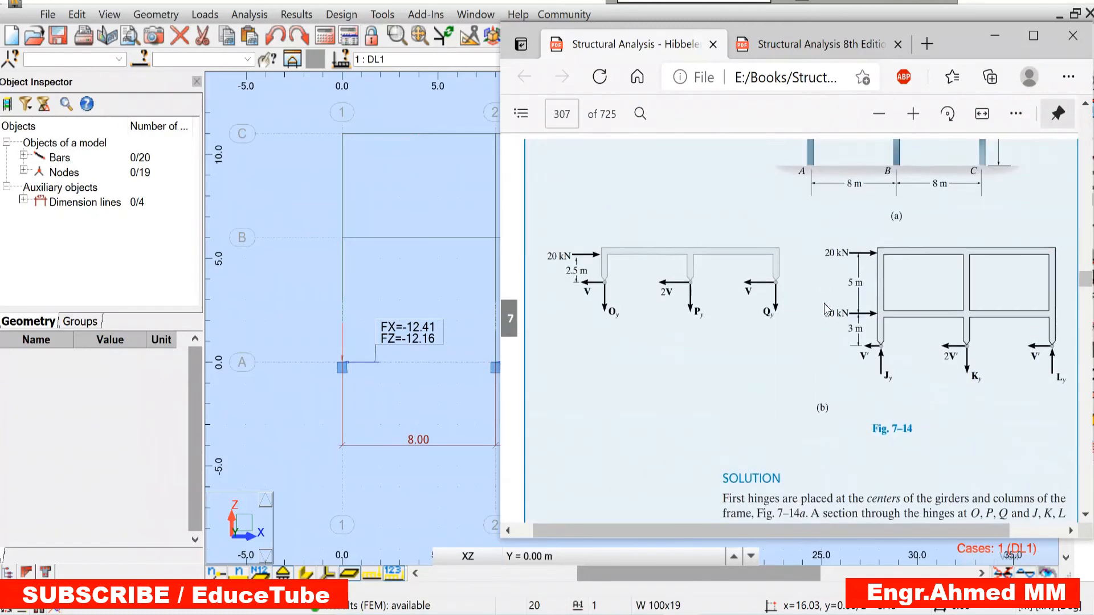
scroll(829, 353, "down", 8)
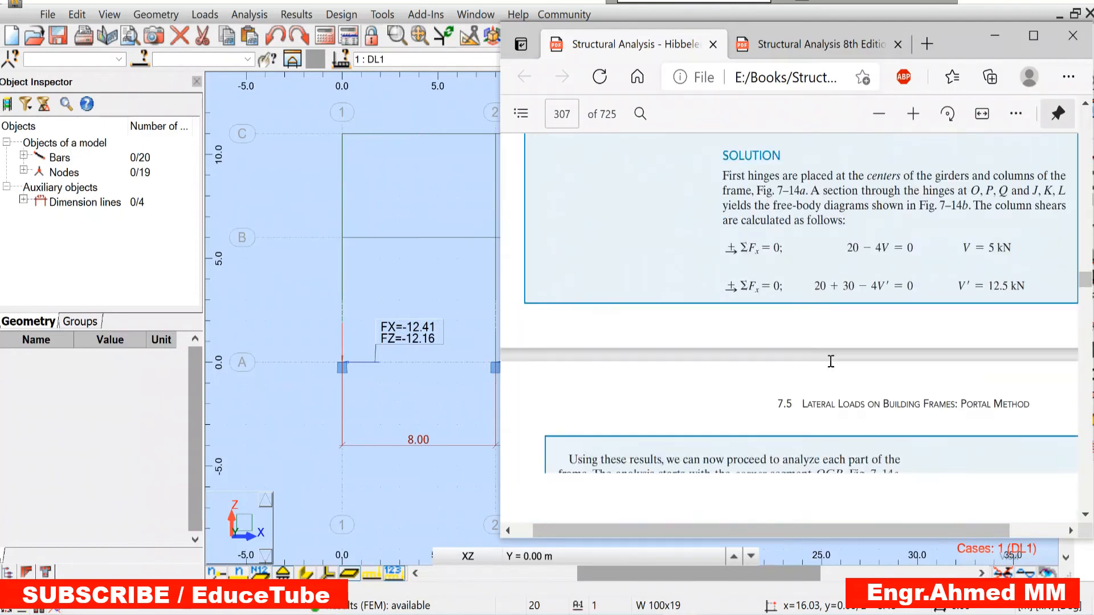
scroll(833, 363, "down", 6)
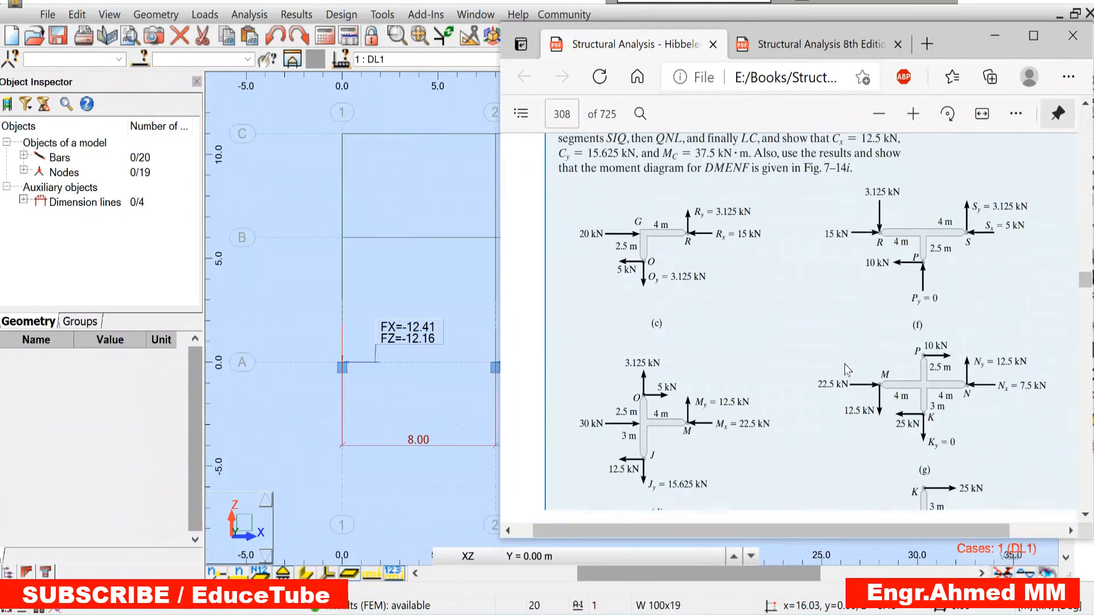
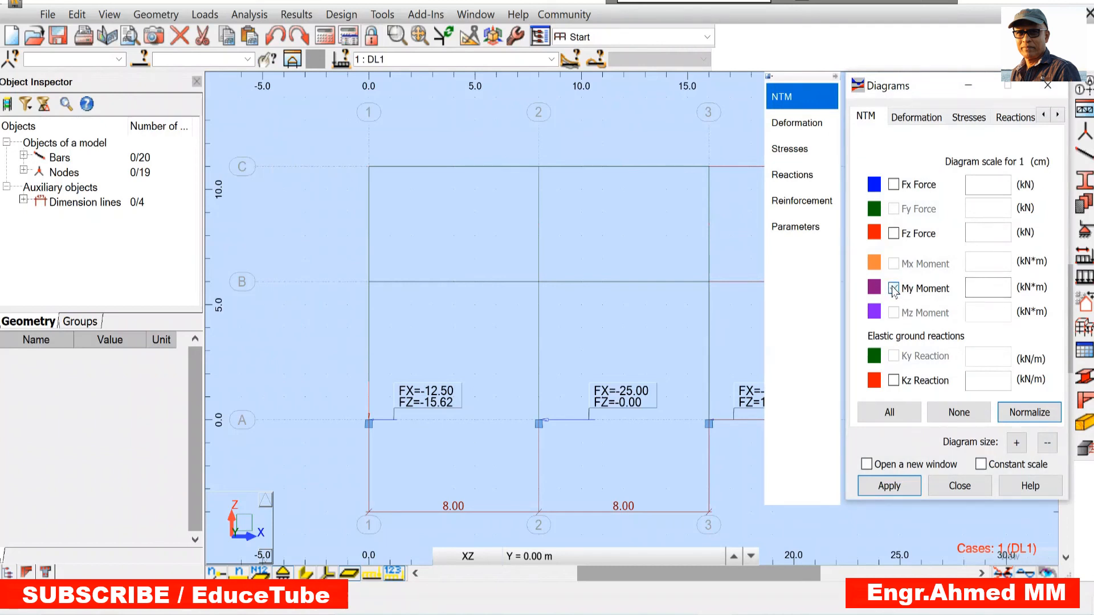
Display the My moment diagram on the frame bars with text value descriptions, undifferentiated signs and fence filling
left_click(989, 289)
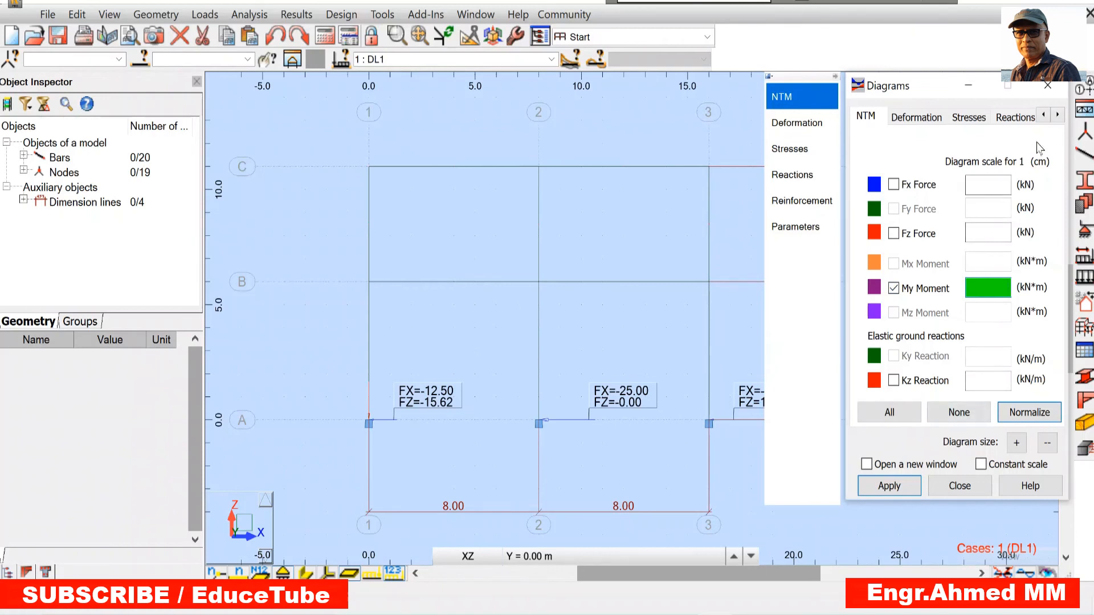
left_click(1058, 116)
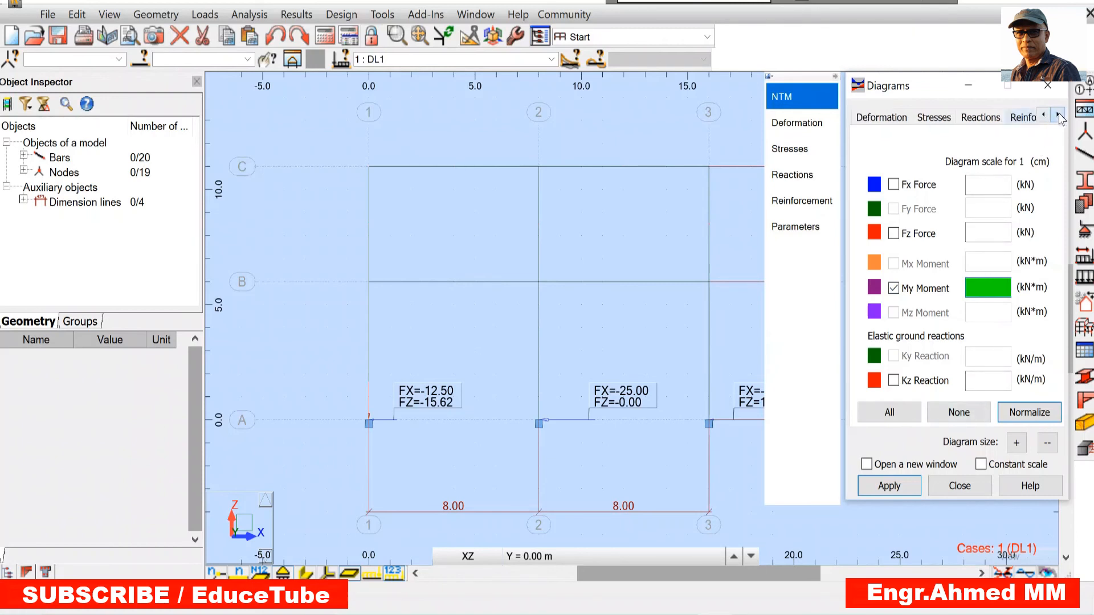
left_click(1058, 115)
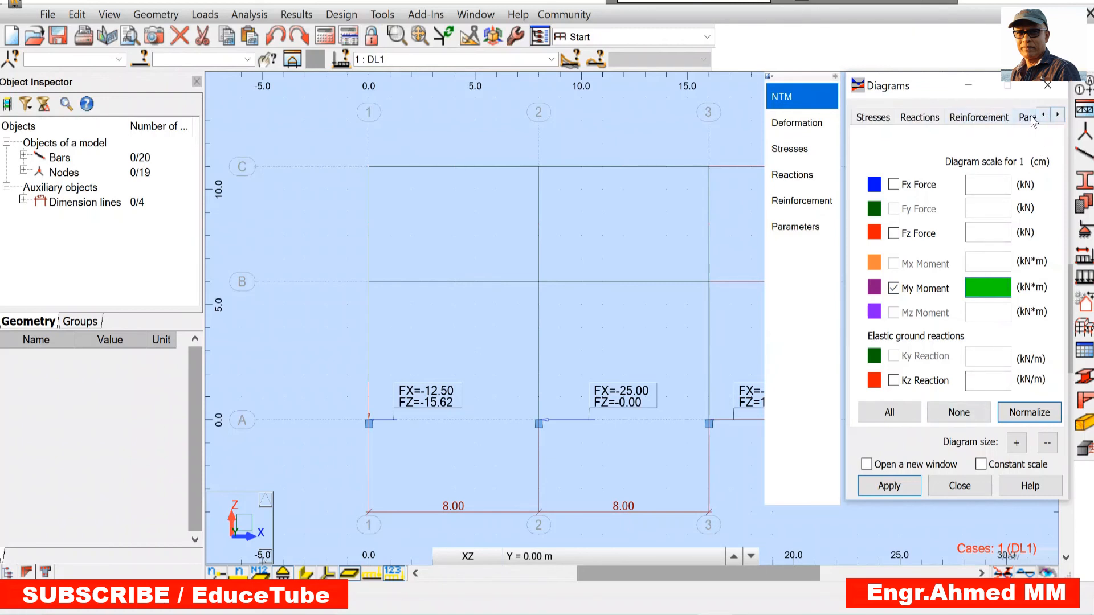
left_click(1033, 120)
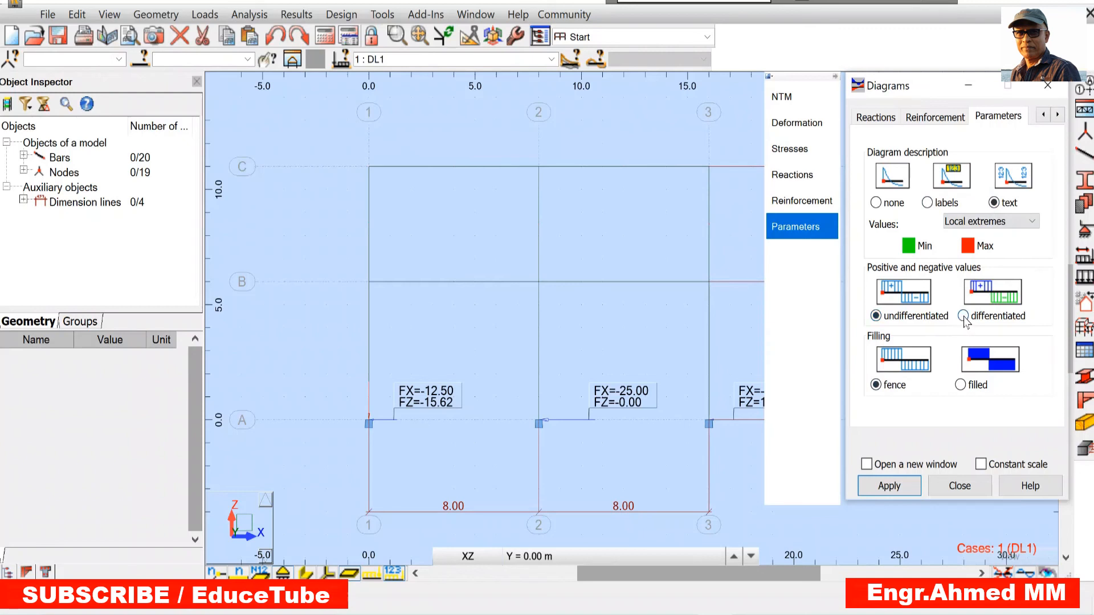
left_click(899, 488)
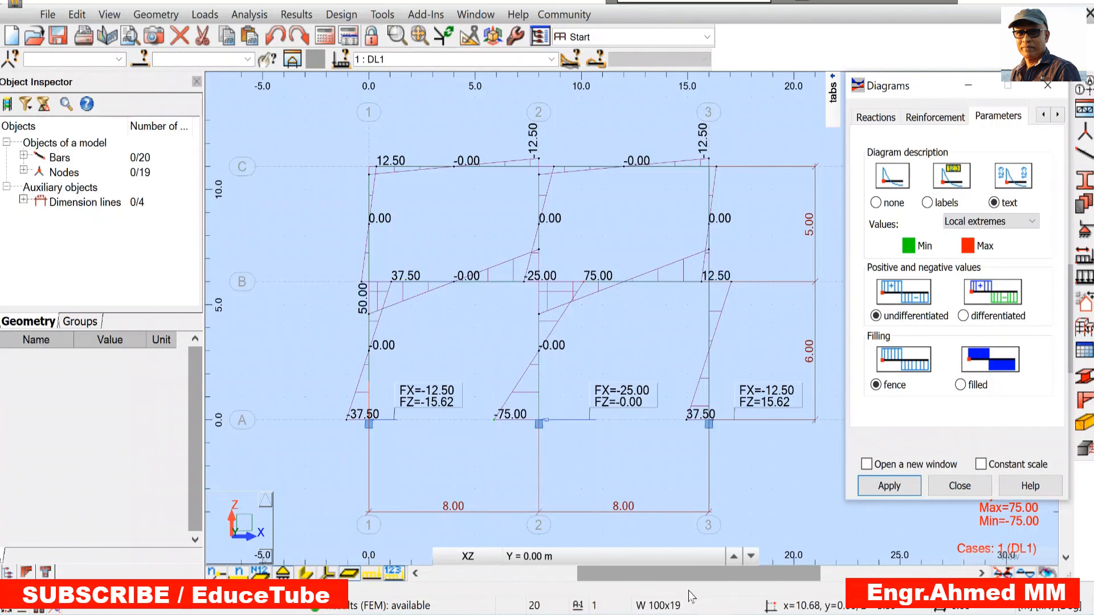
Switch back to the textbook PDF in Edge and compare Example 7.6's column base moments and girder moment diagram with the model's My diagram
mouse_move(681, 612)
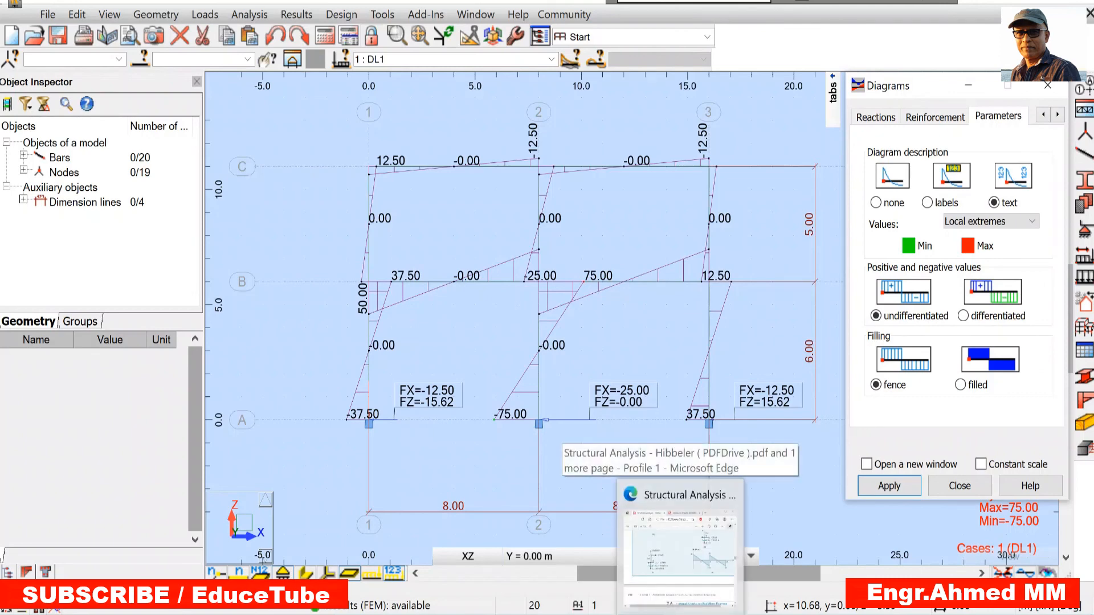
left_click(681, 544)
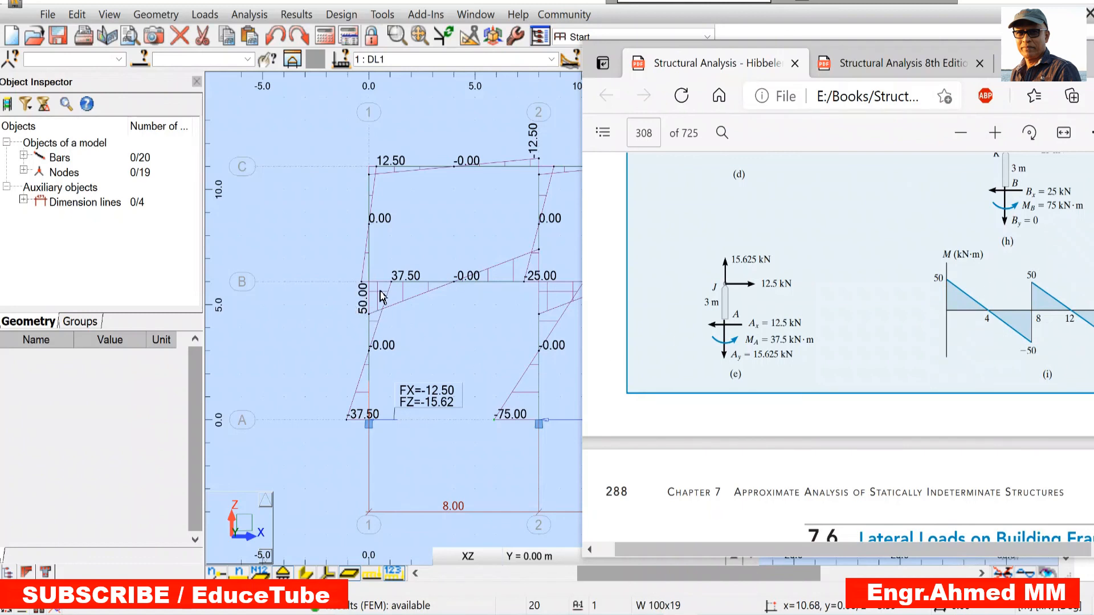
scroll(829, 311, "up", 1)
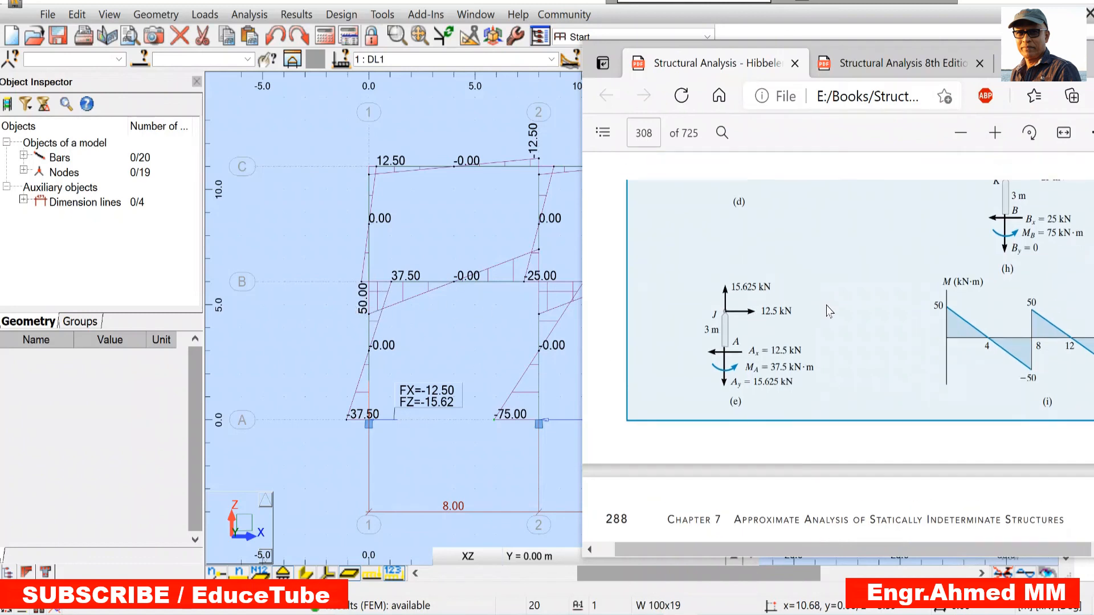
scroll(826, 308, "up", 5)
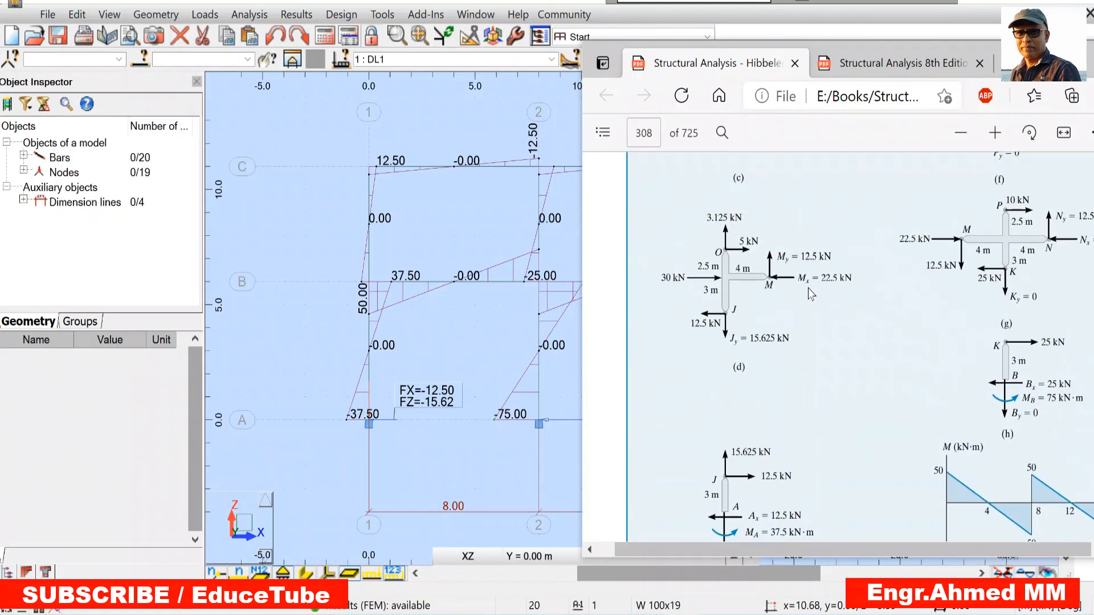